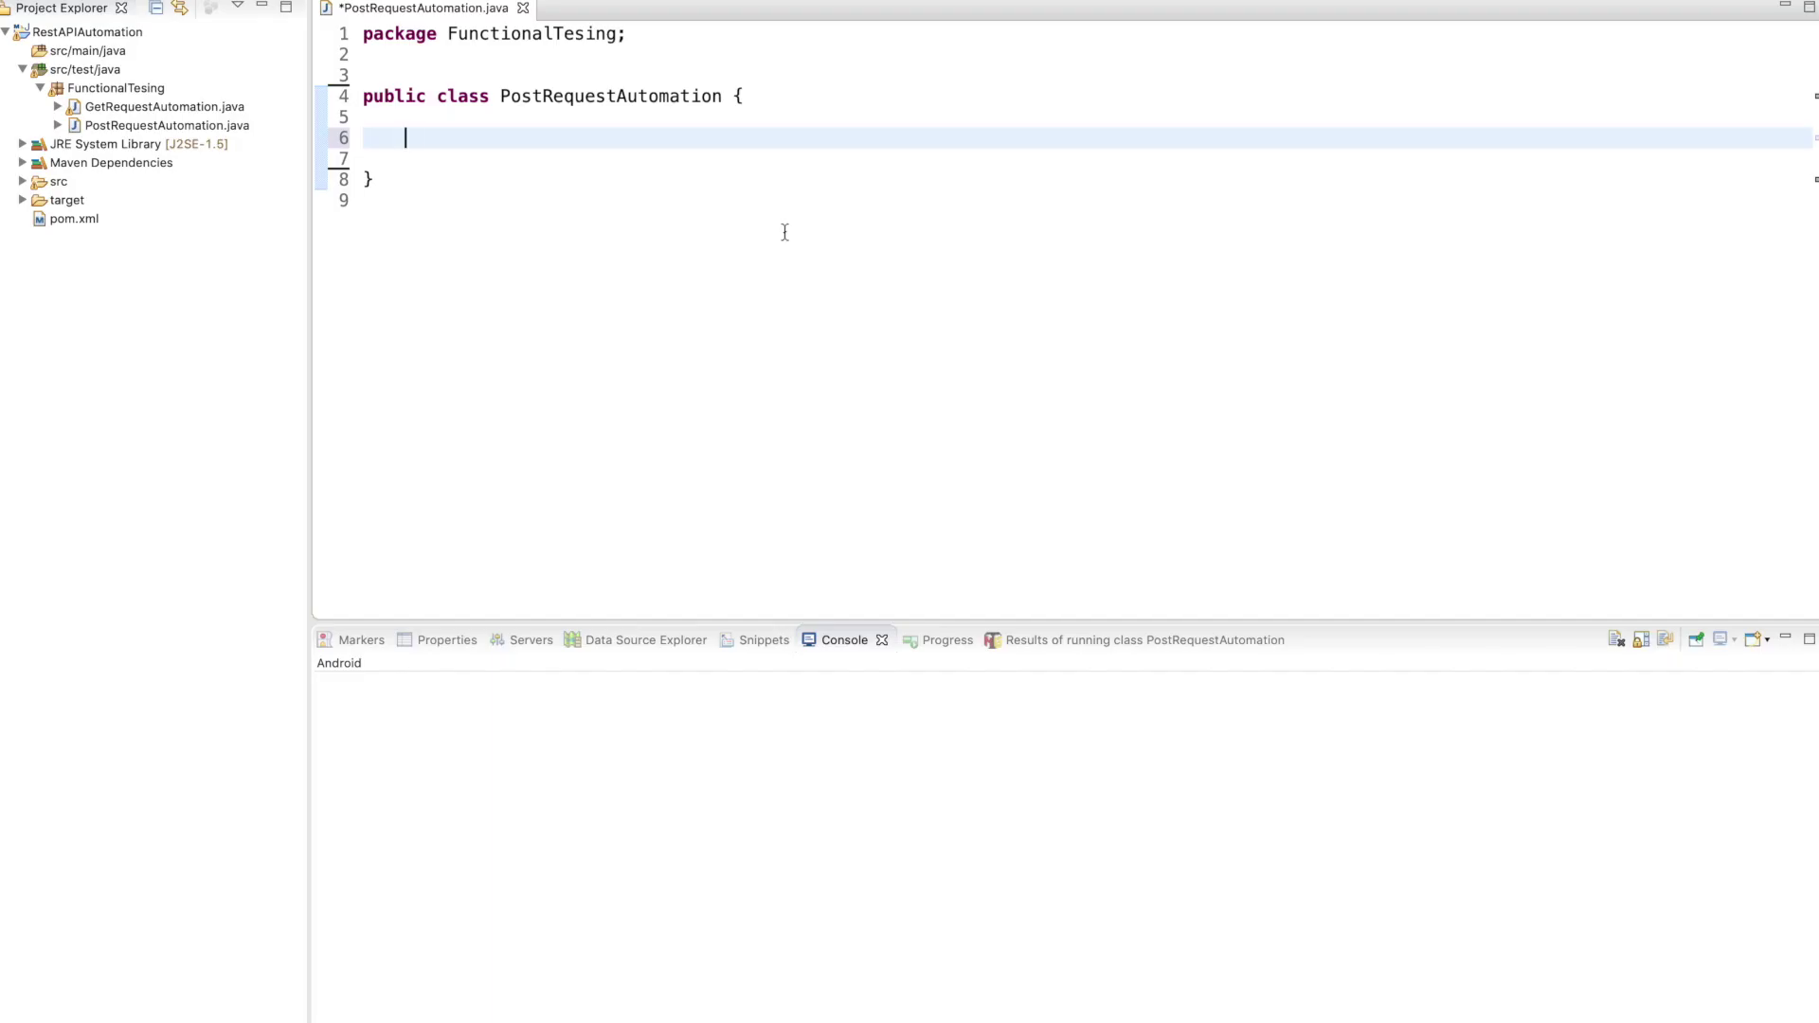
{"action": "type", "text": "@Test"}
{"action": "key", "text": "Return"}
{"action": "type", "text": "pu"}
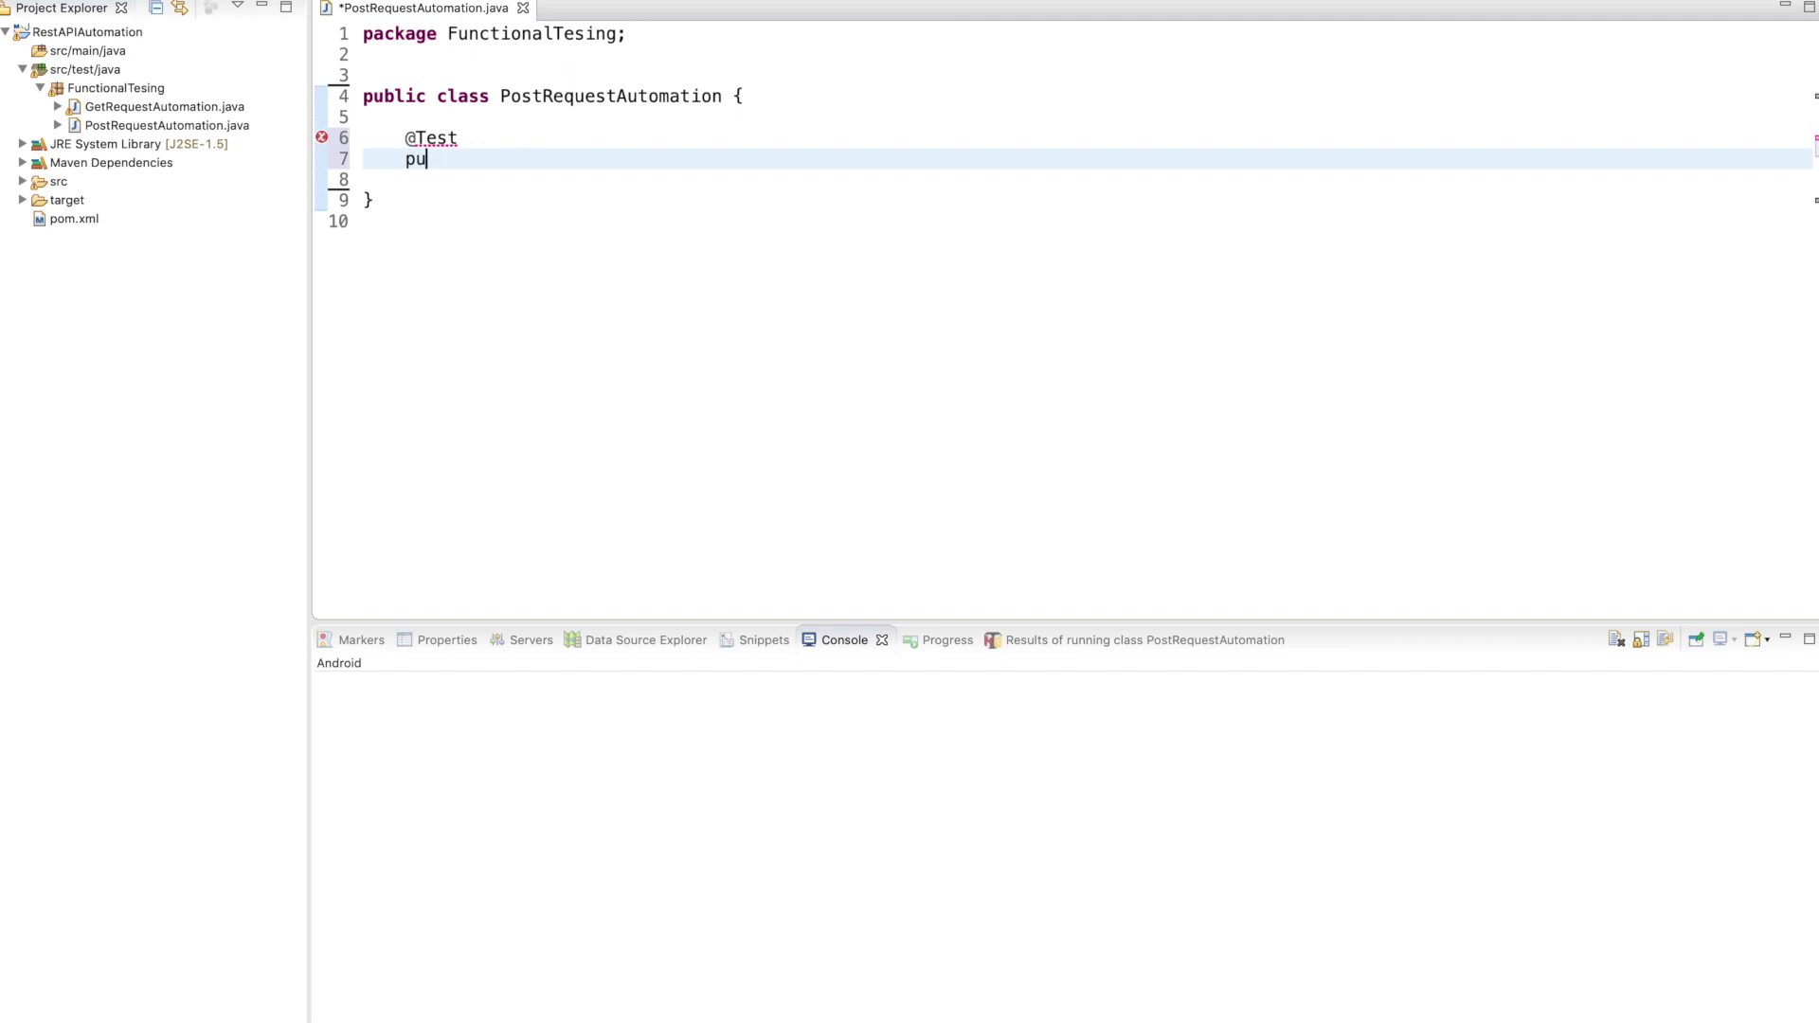
{"action": "type", "text": "blic void "}
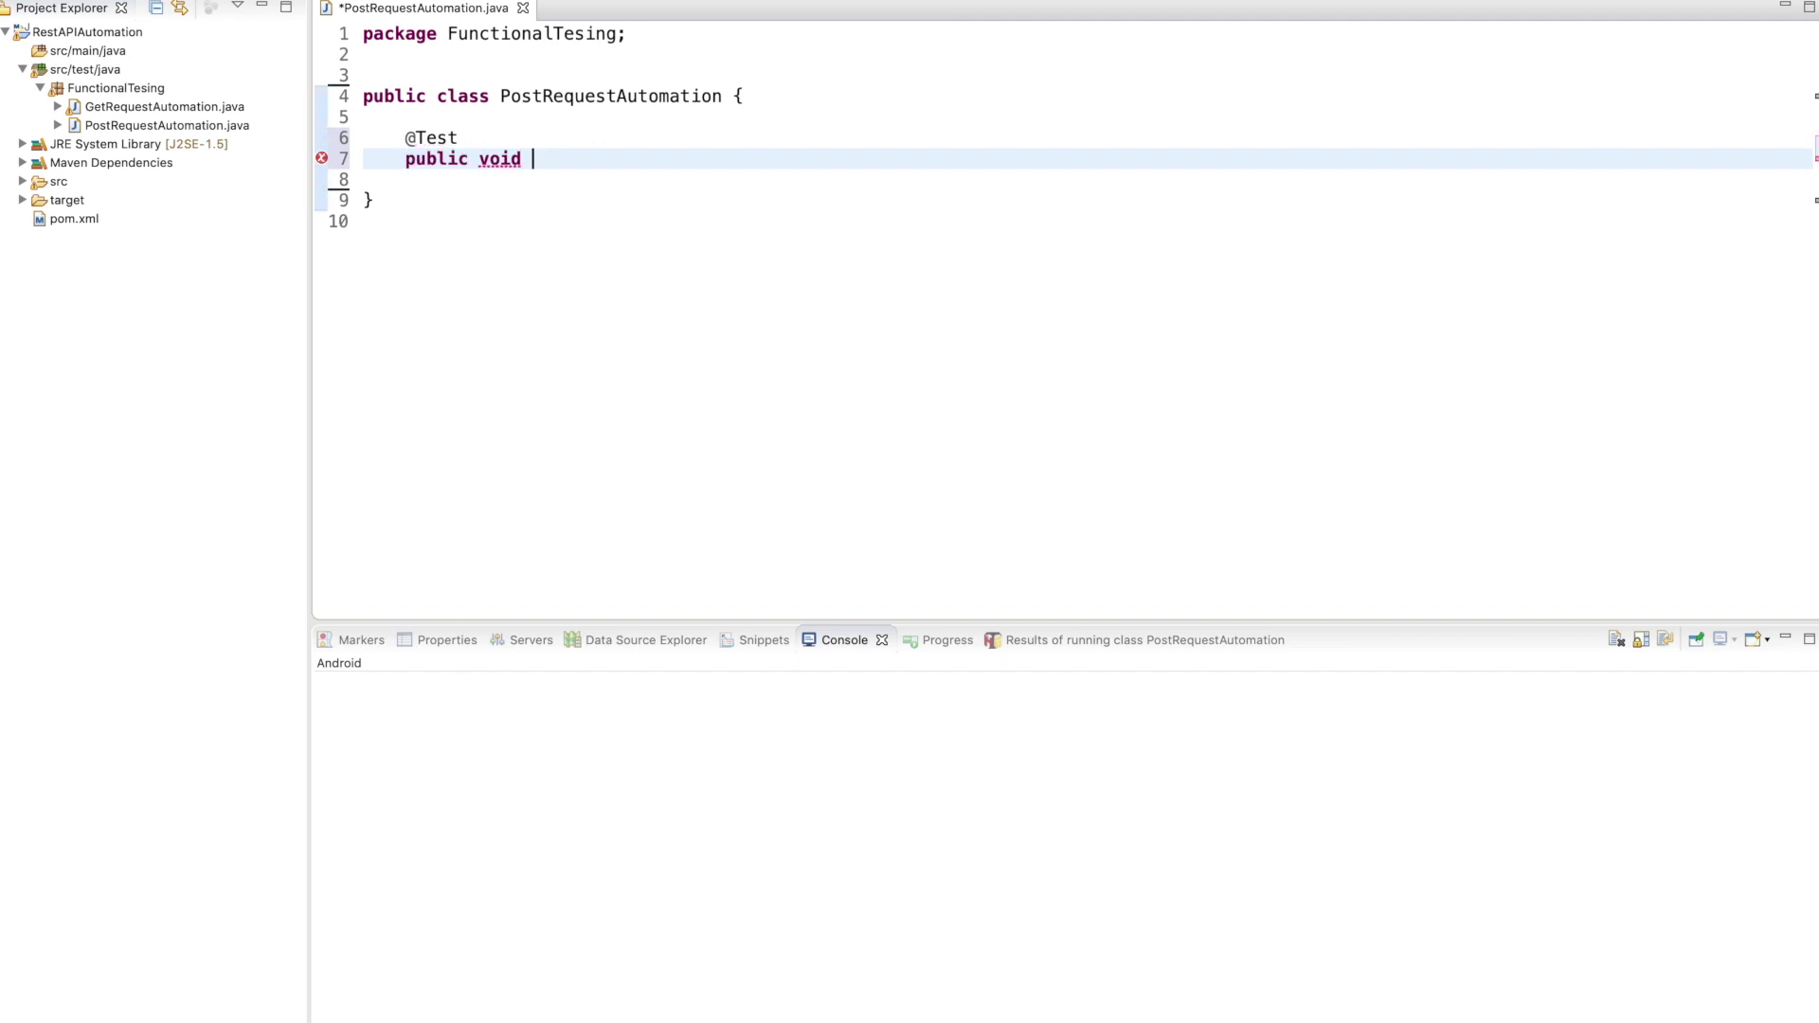
{"action": "type", "text": "postAPIA"}
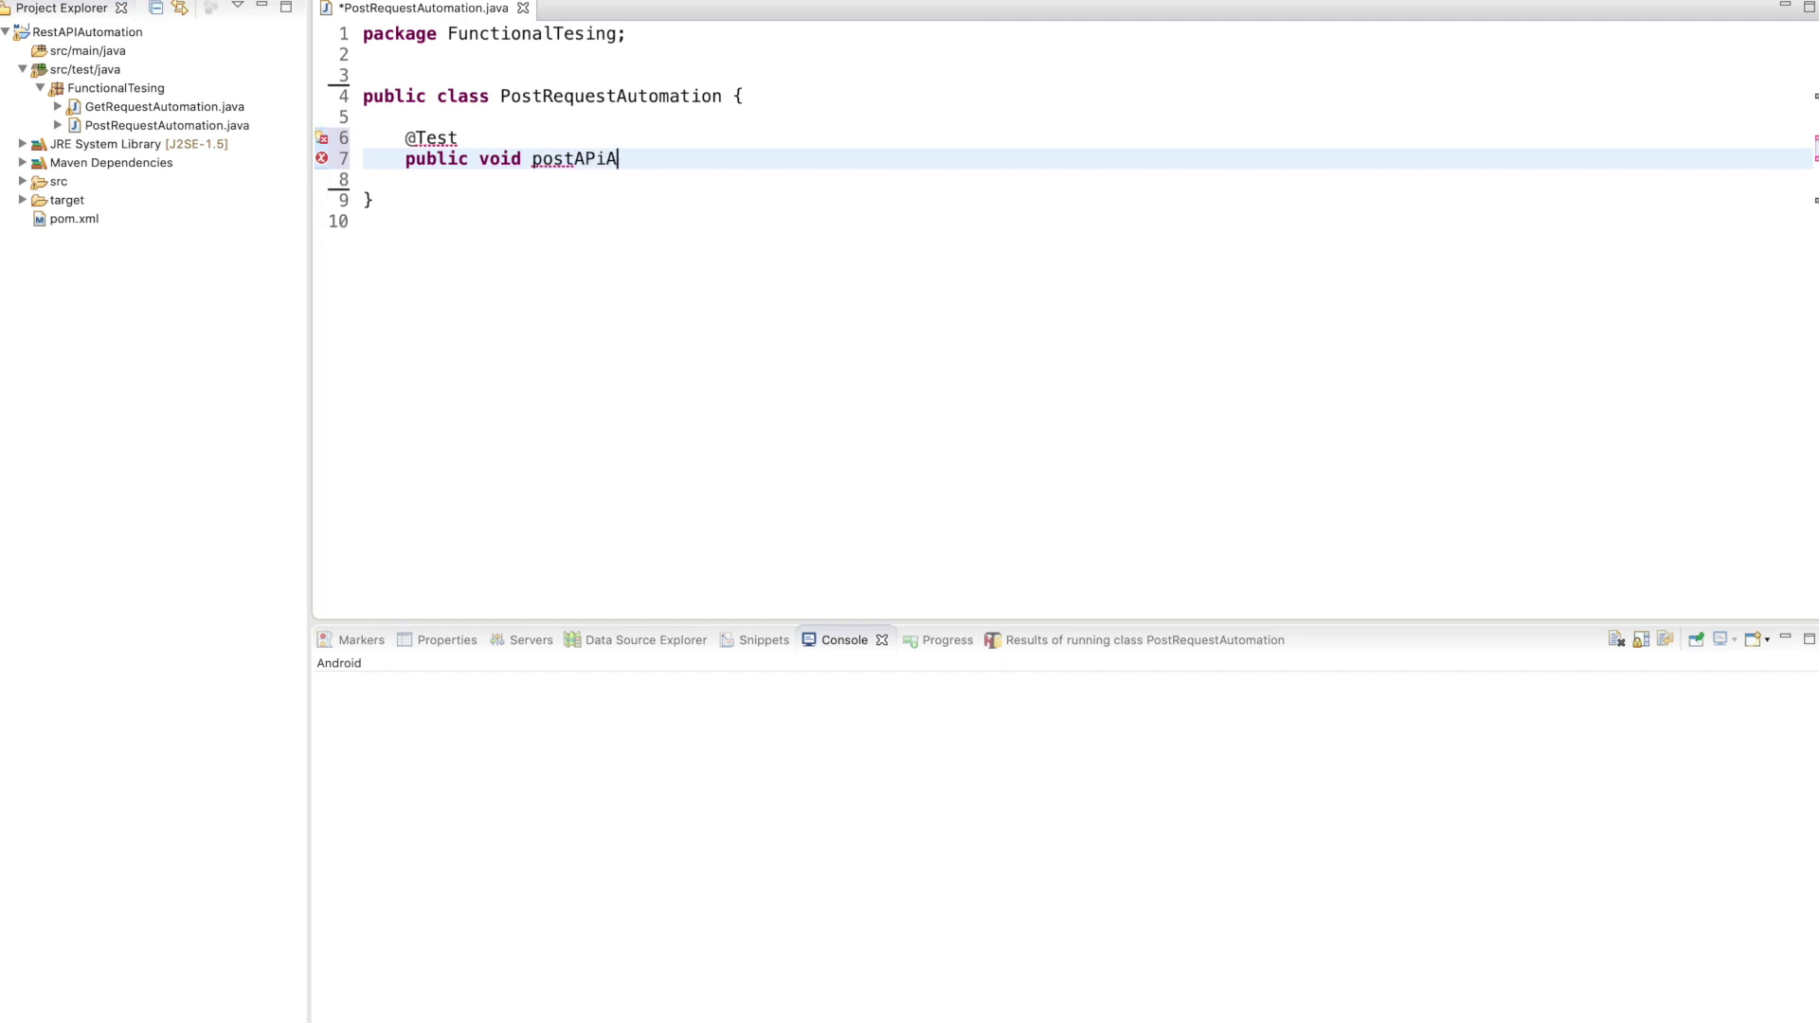
{"action": "type", "text": "utomation() {"}
{"action": "key", "text": "Return"}
{"action": "key", "text": "Return"}
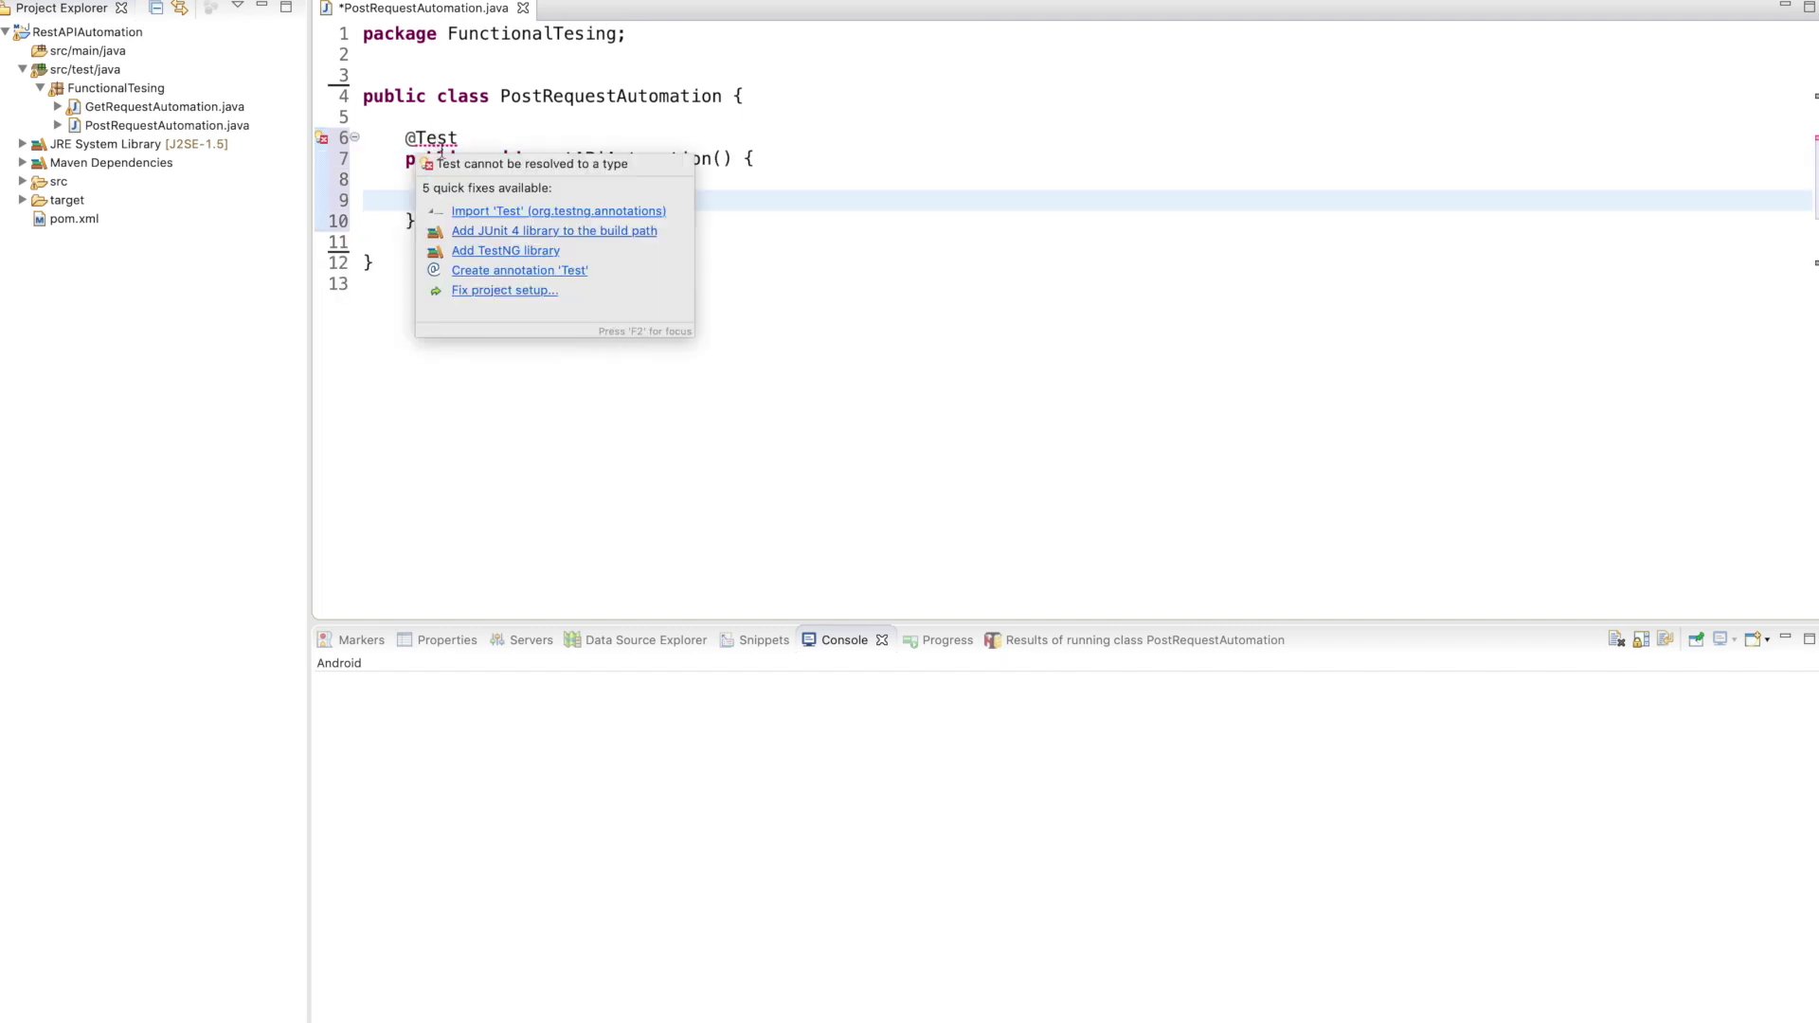
{"action": "left_click", "coordinate": [495, 214]}
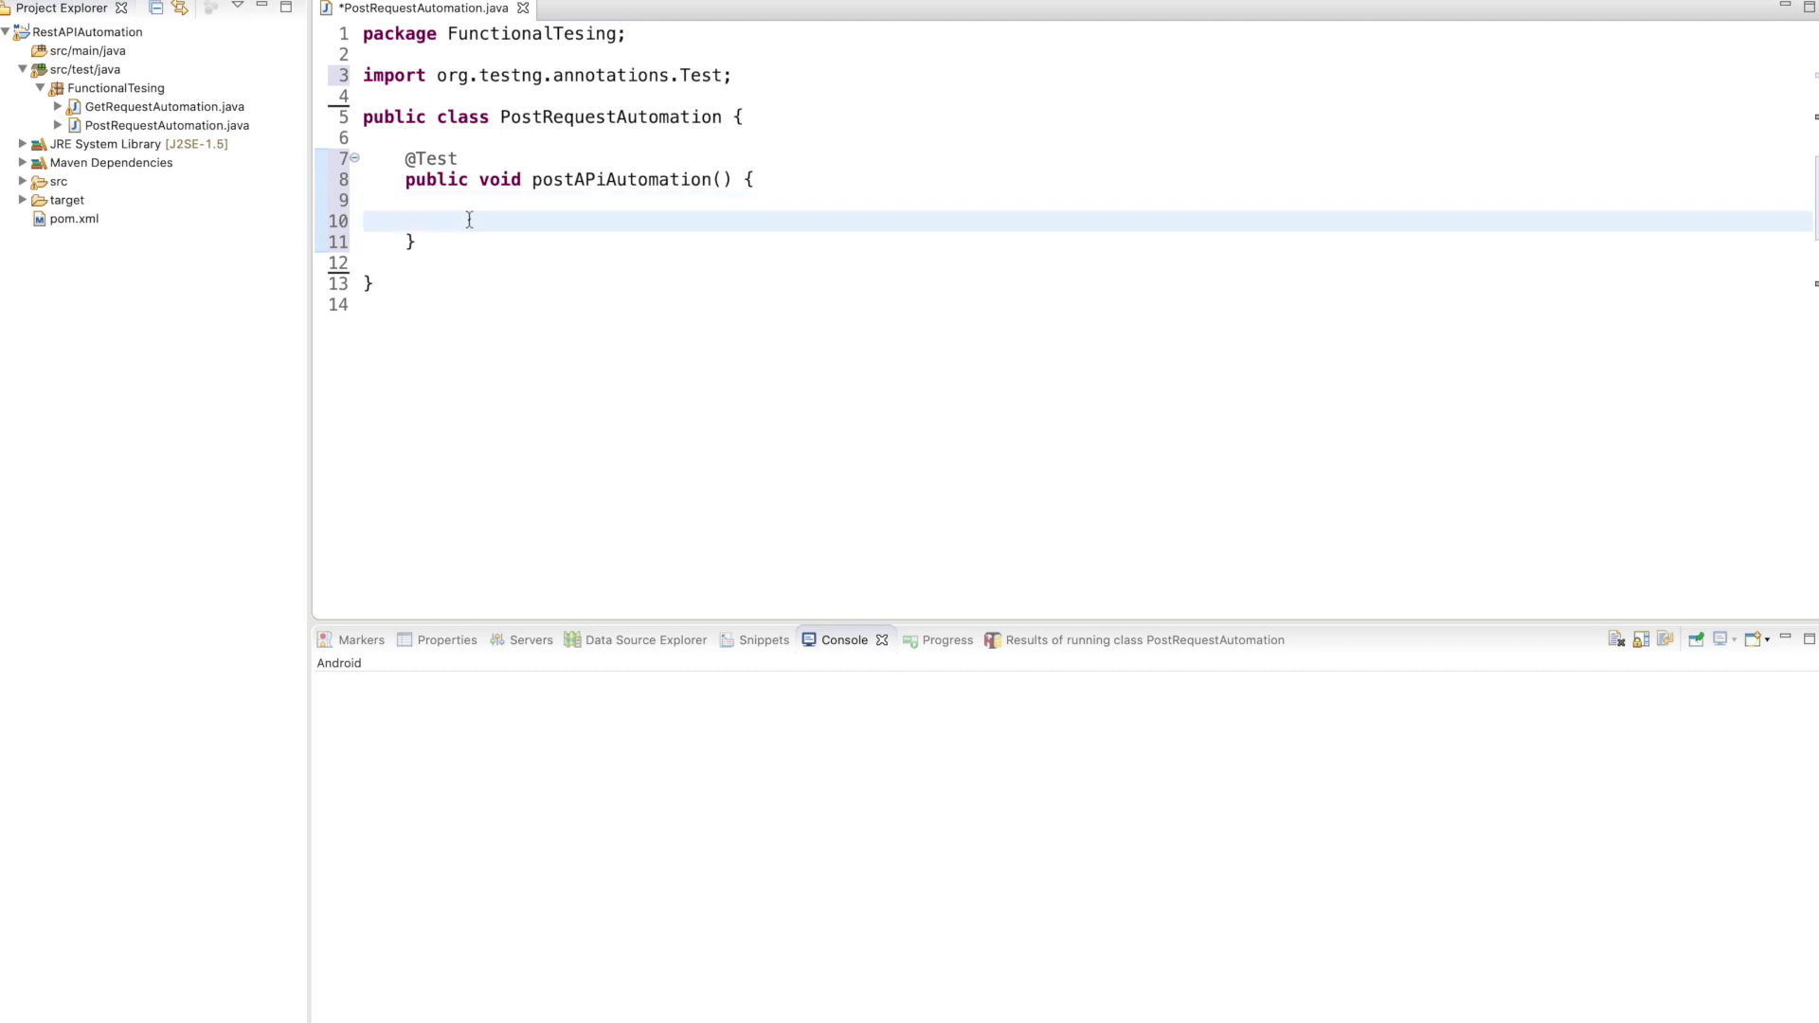
{"action": "type", "text": "Rest"}
{"action": "type", "text": "Ass"}
Start a RestAssured.baseURI assignment and add the RestAssured import.
{"action": "key", "text": "ctrl+space"}
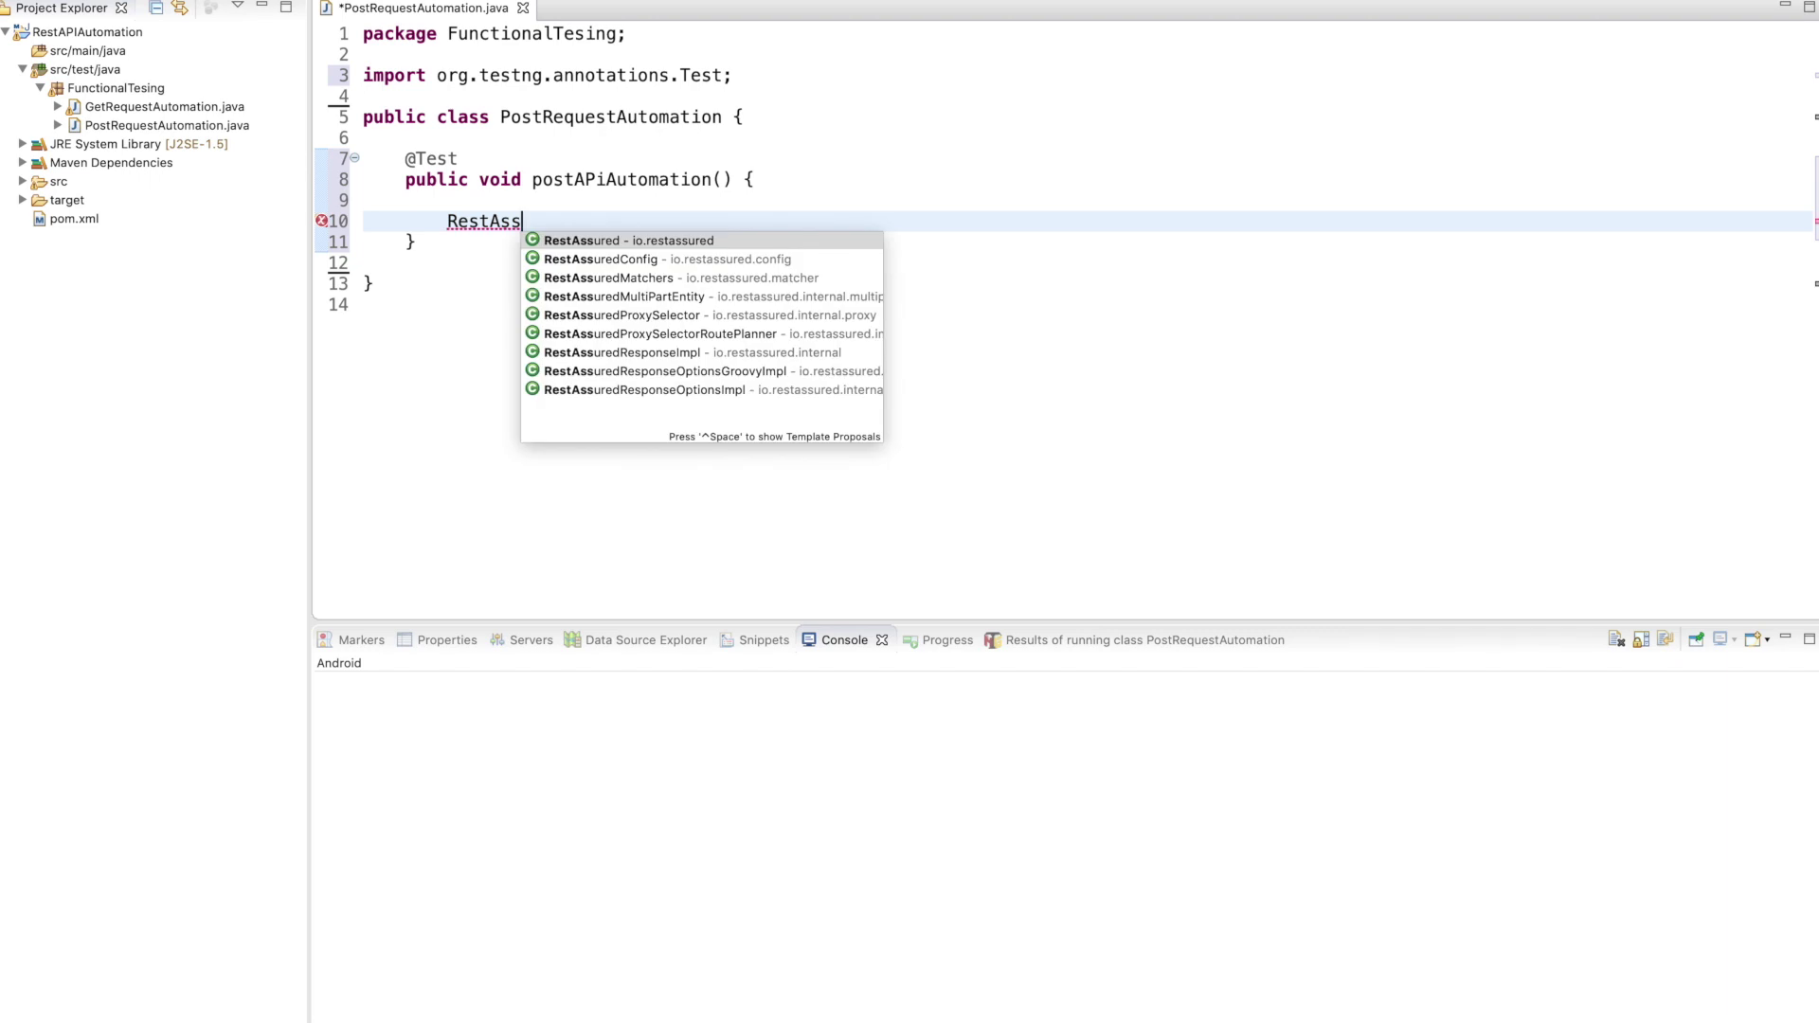
{"action": "key", "text": "Return"}
{"action": "type", "text": ".ba"}
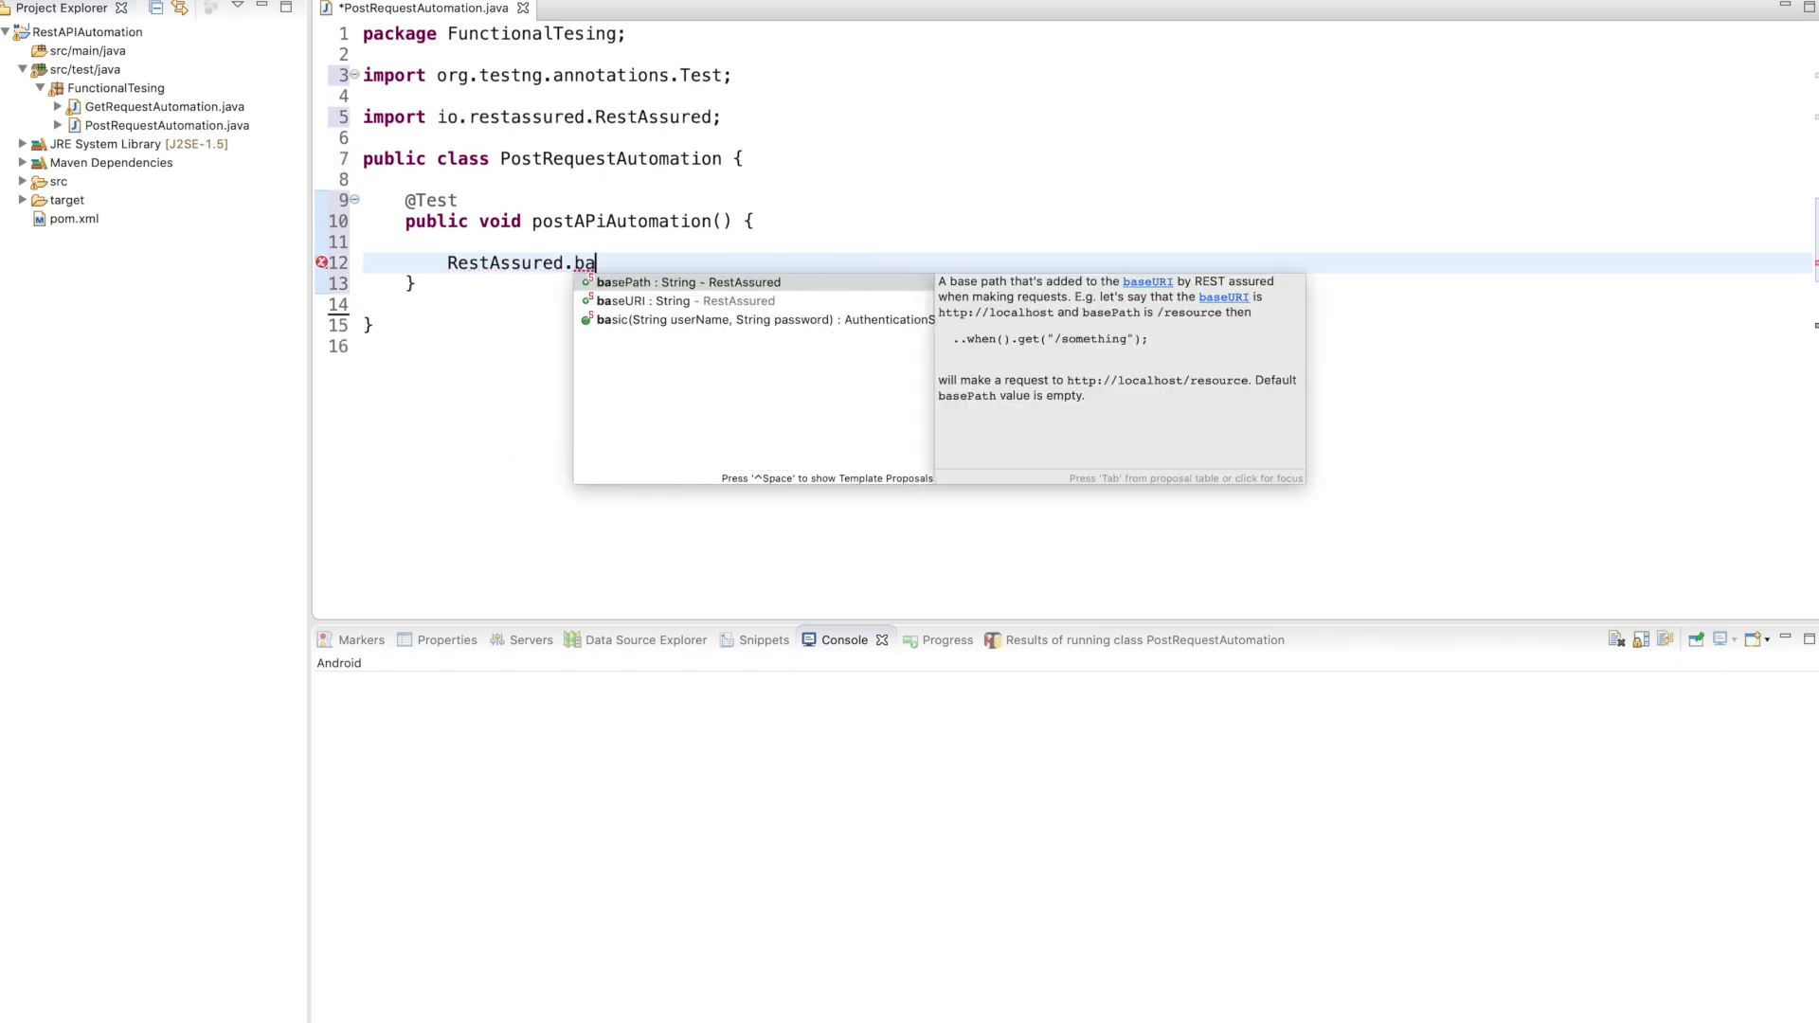
{"action": "key", "text": "Down"}
{"action": "key", "text": "Return"}
{"action": "type", "text": "="}
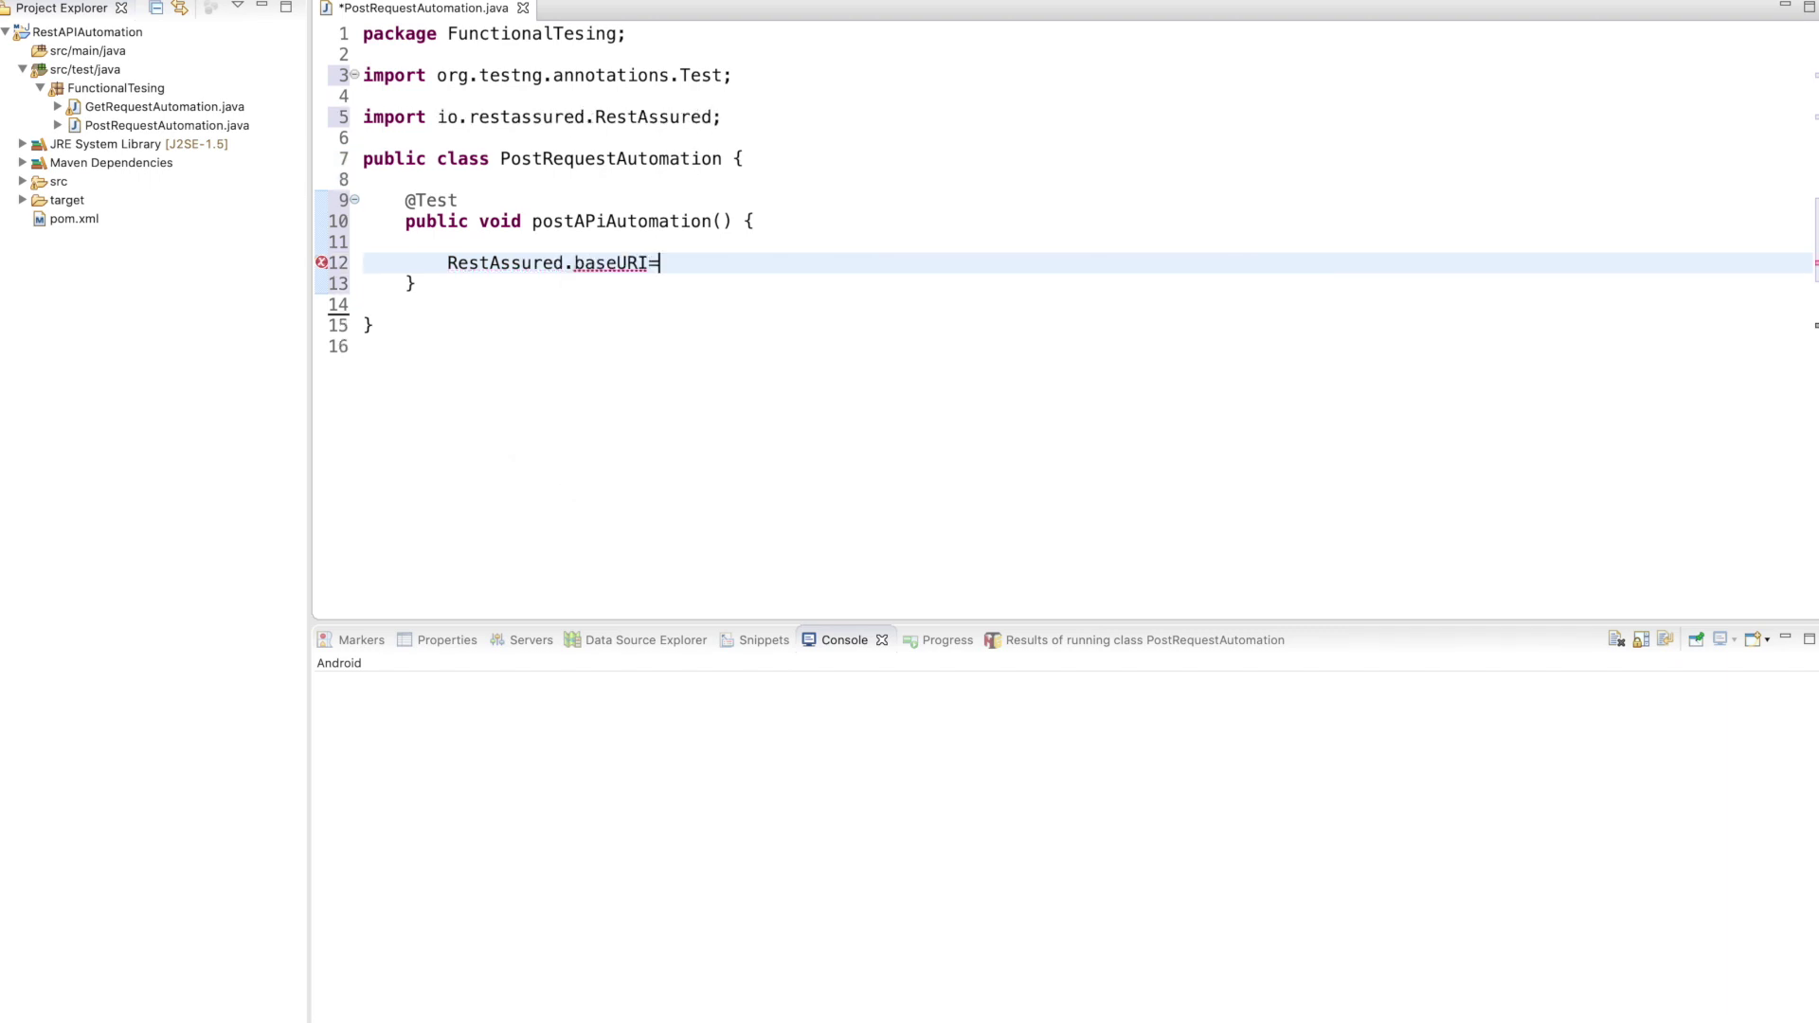
{"action": "type", "text": "\"\";"}
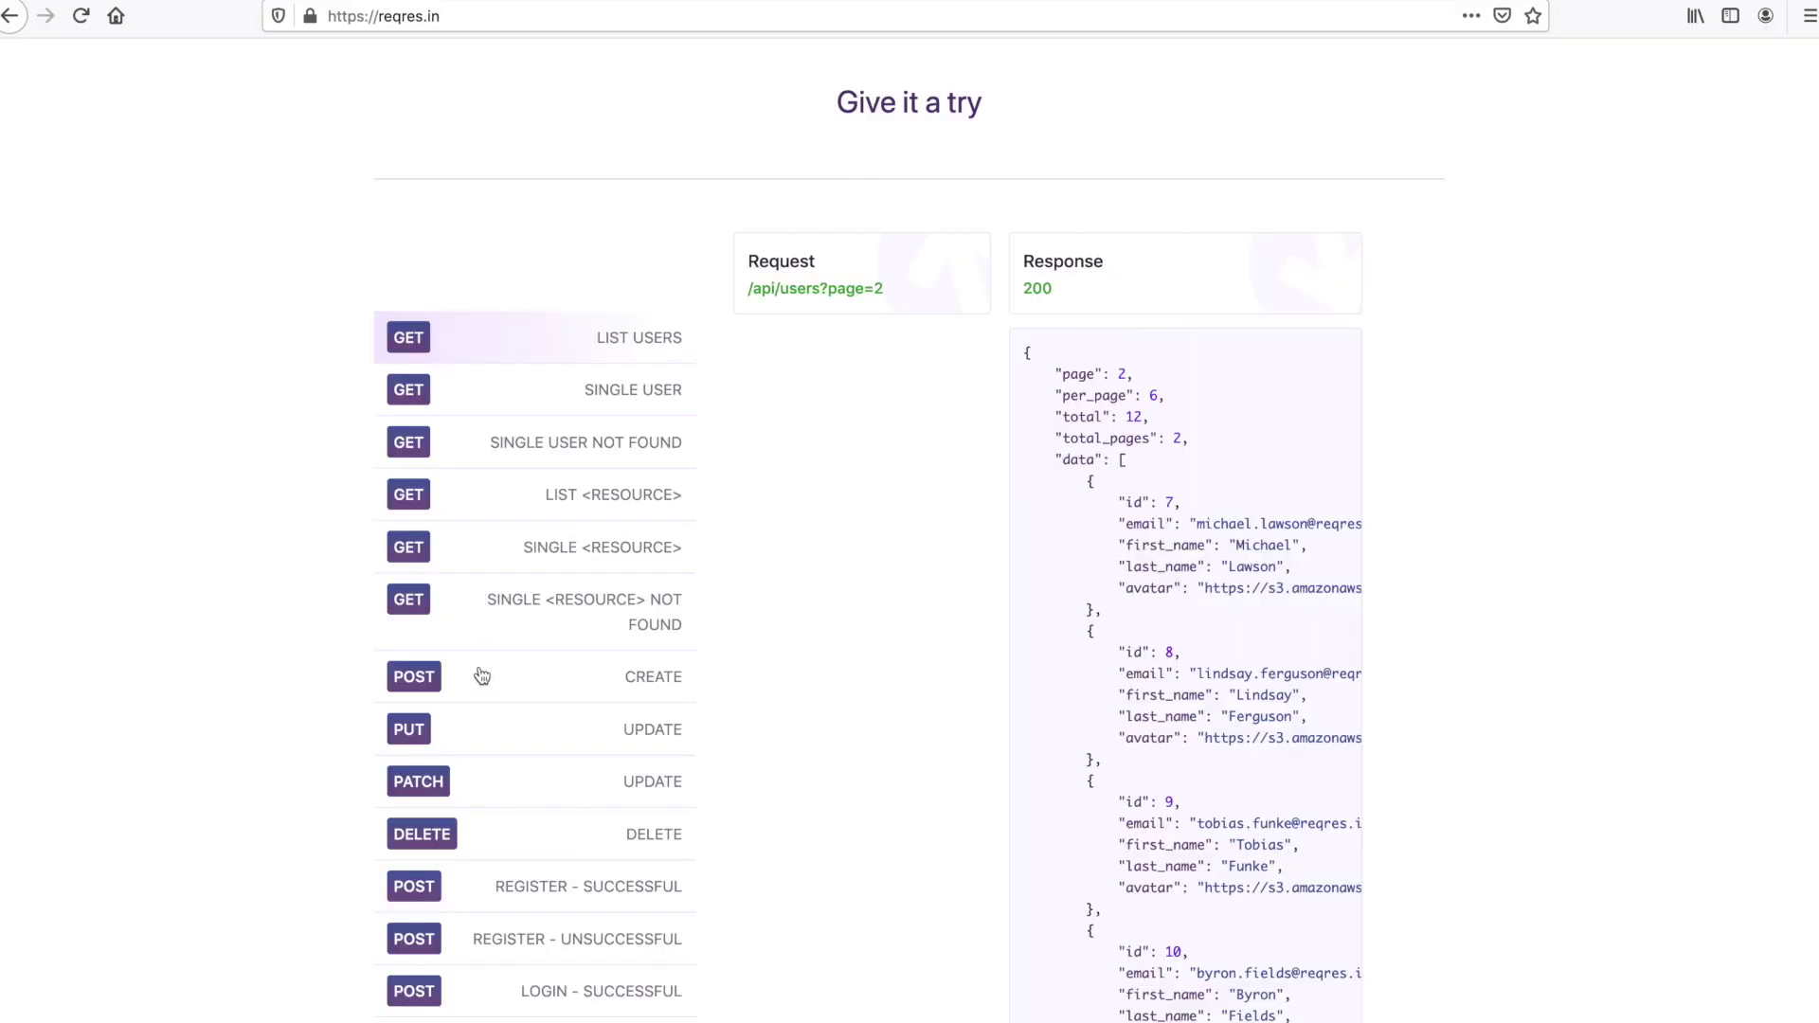
Look up the reqres.in create-user example and its /api/users endpoint in Firefox.
{"action": "left_click", "coordinate": [601, 691]}
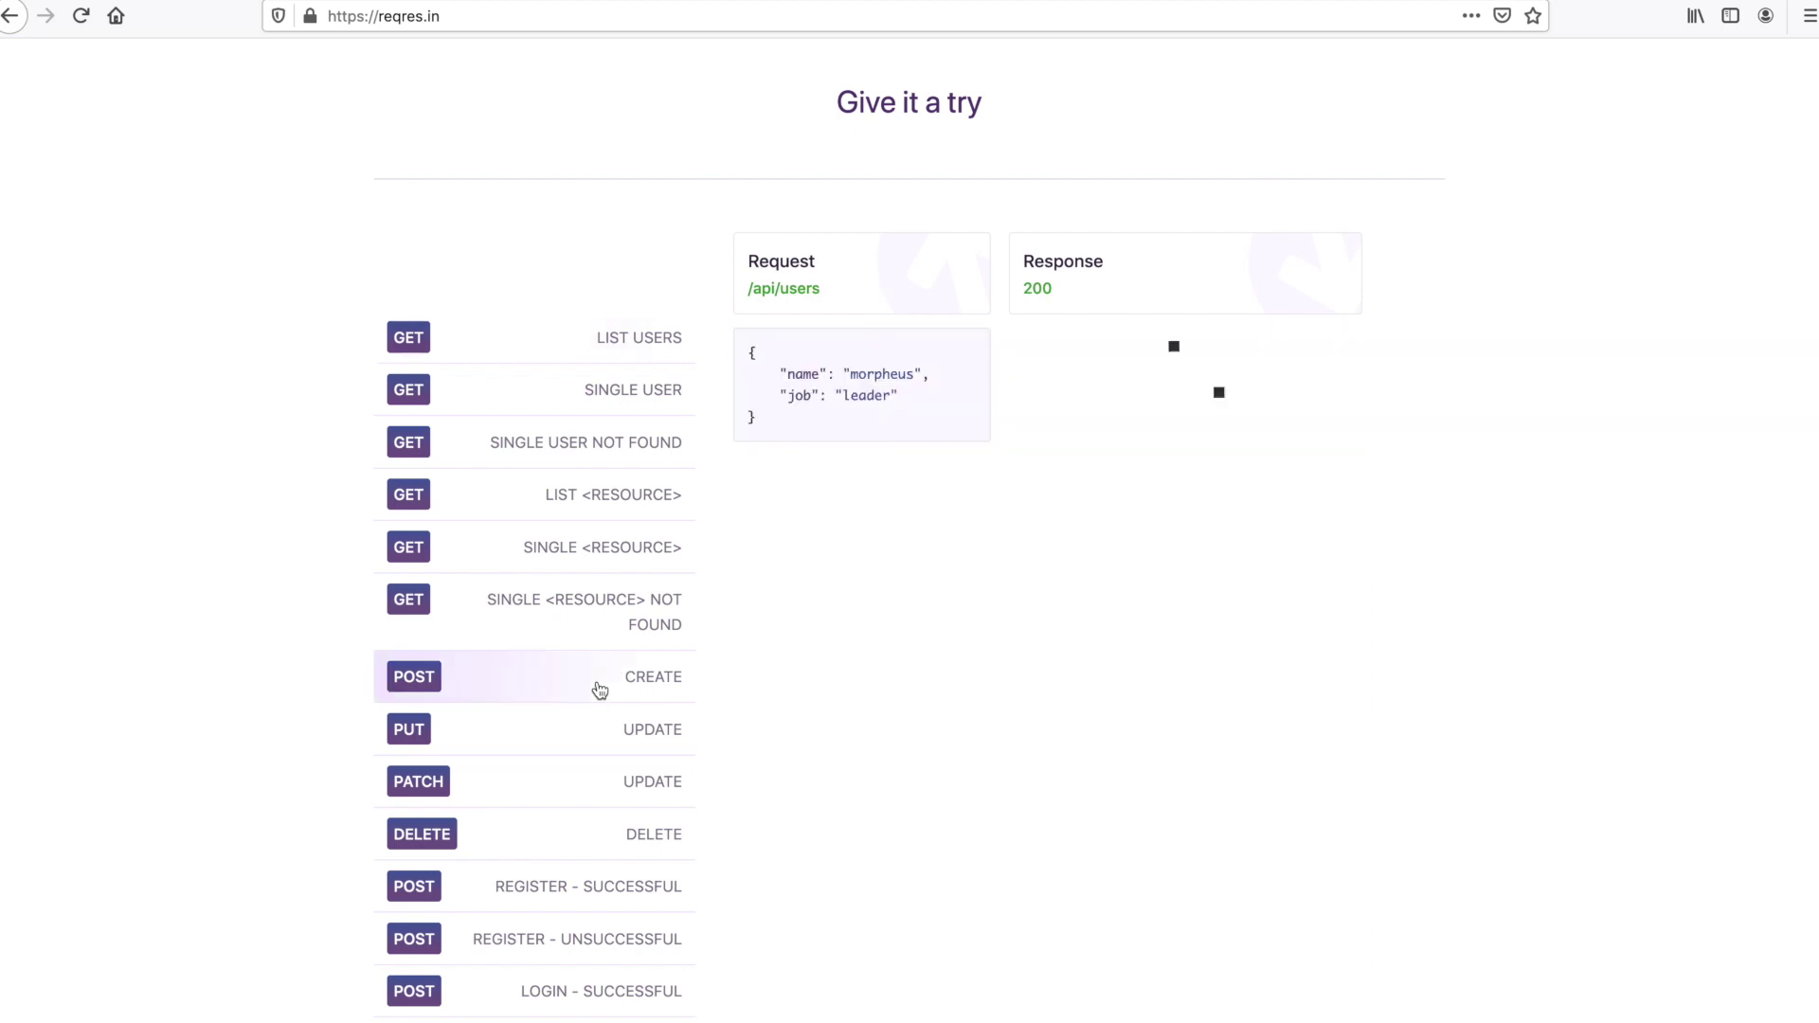
{"action": "left_click", "coordinate": [790, 287]}
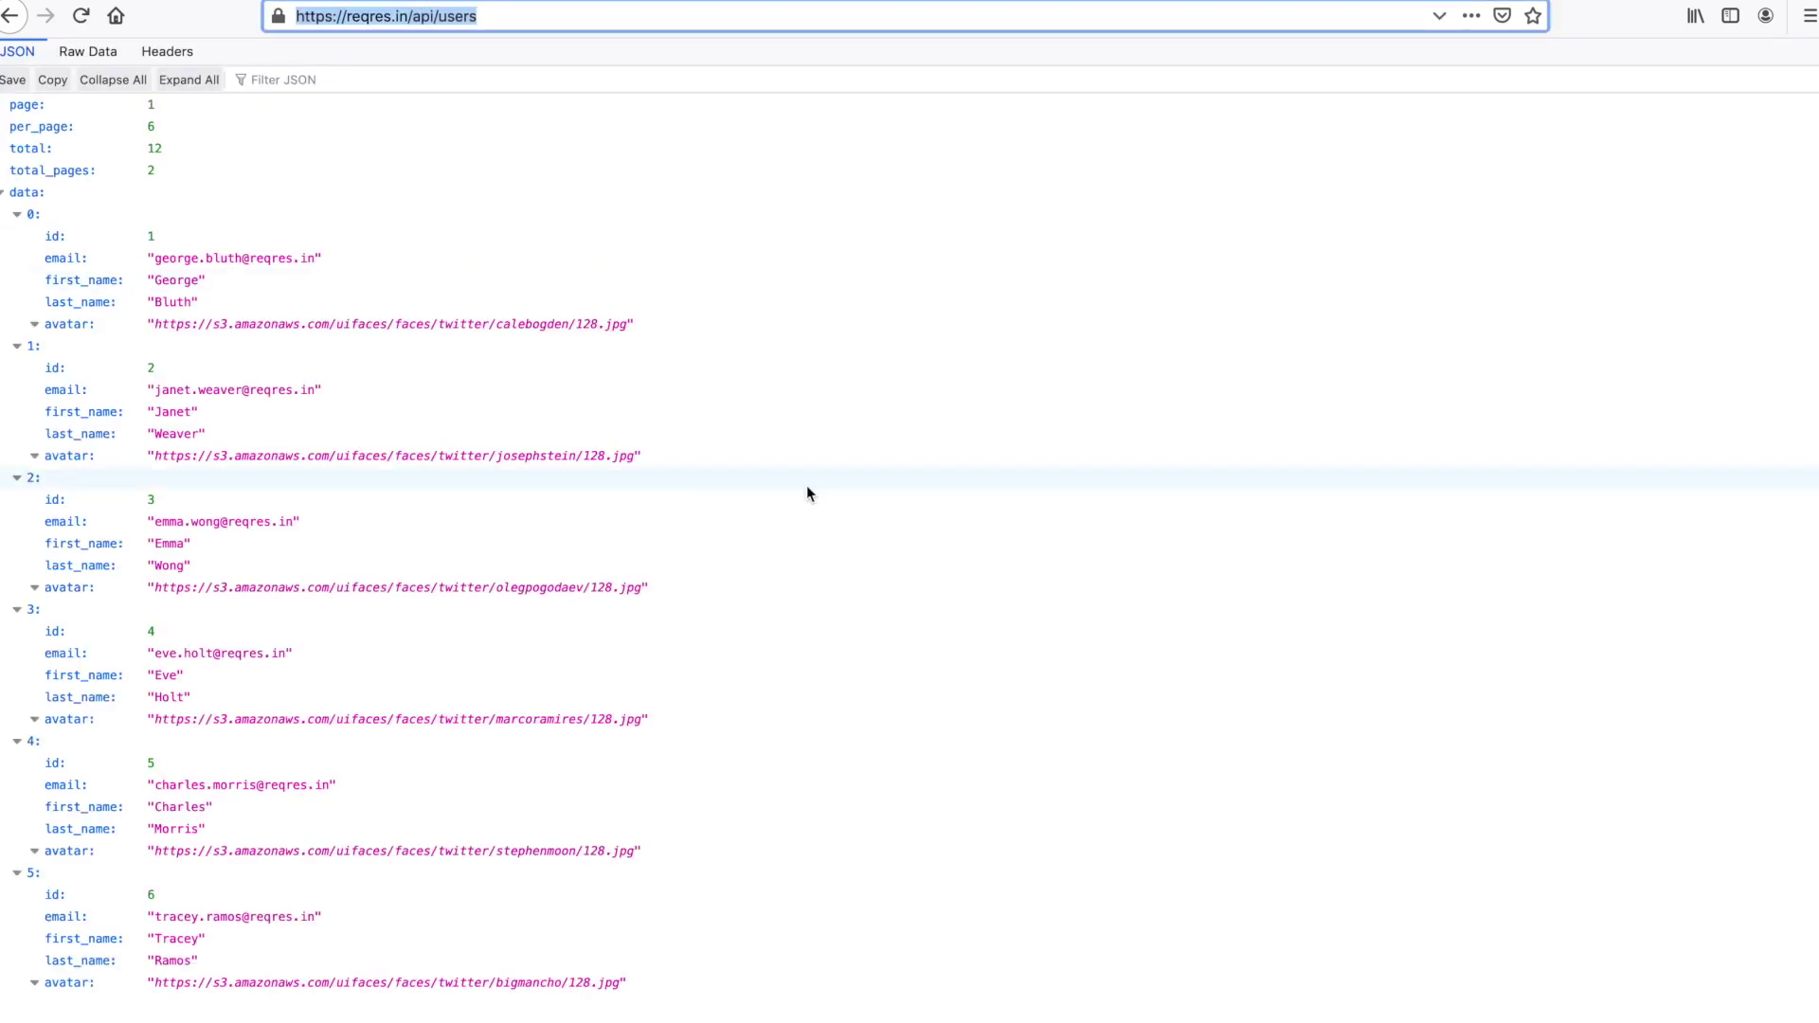
{"action": "key", "text": "super+Tab"}
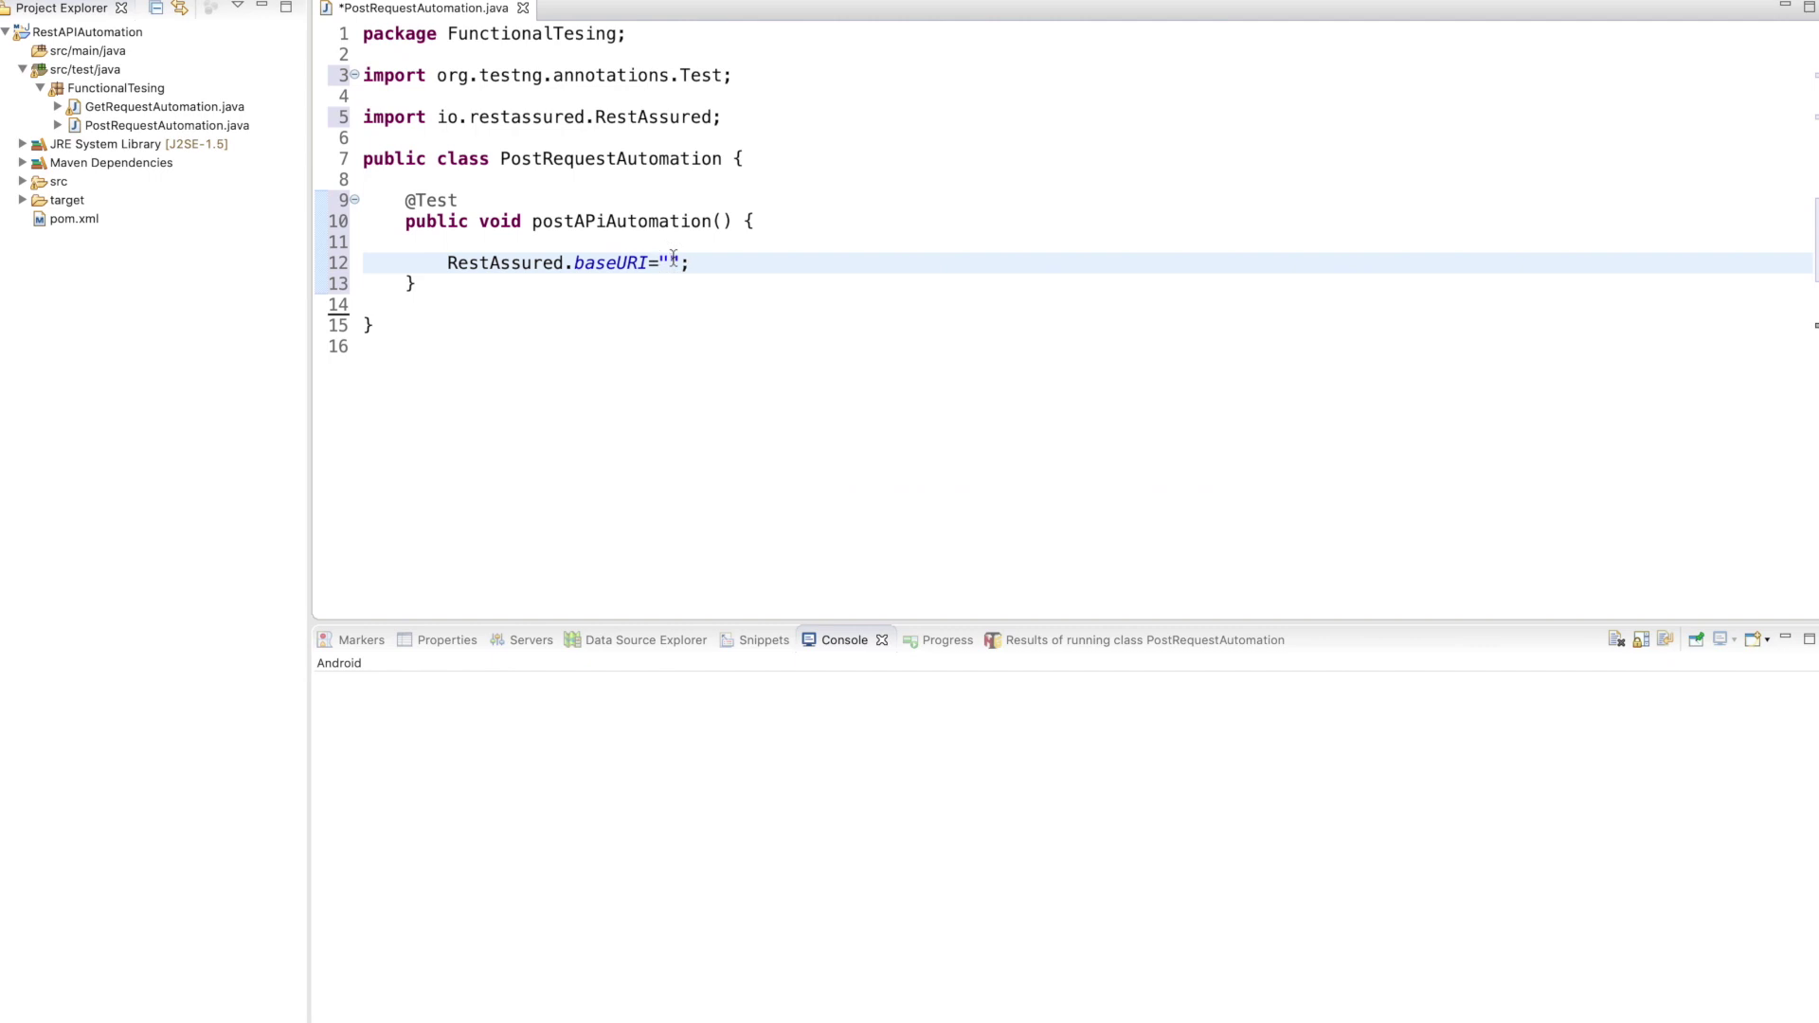
{"action": "type", "text": "https://reqres.in/api/users"}
{"action": "left_click", "coordinate": [1026, 254]}
{"action": "key", "text": "Return"}
{"action": "key", "text": "Return"}
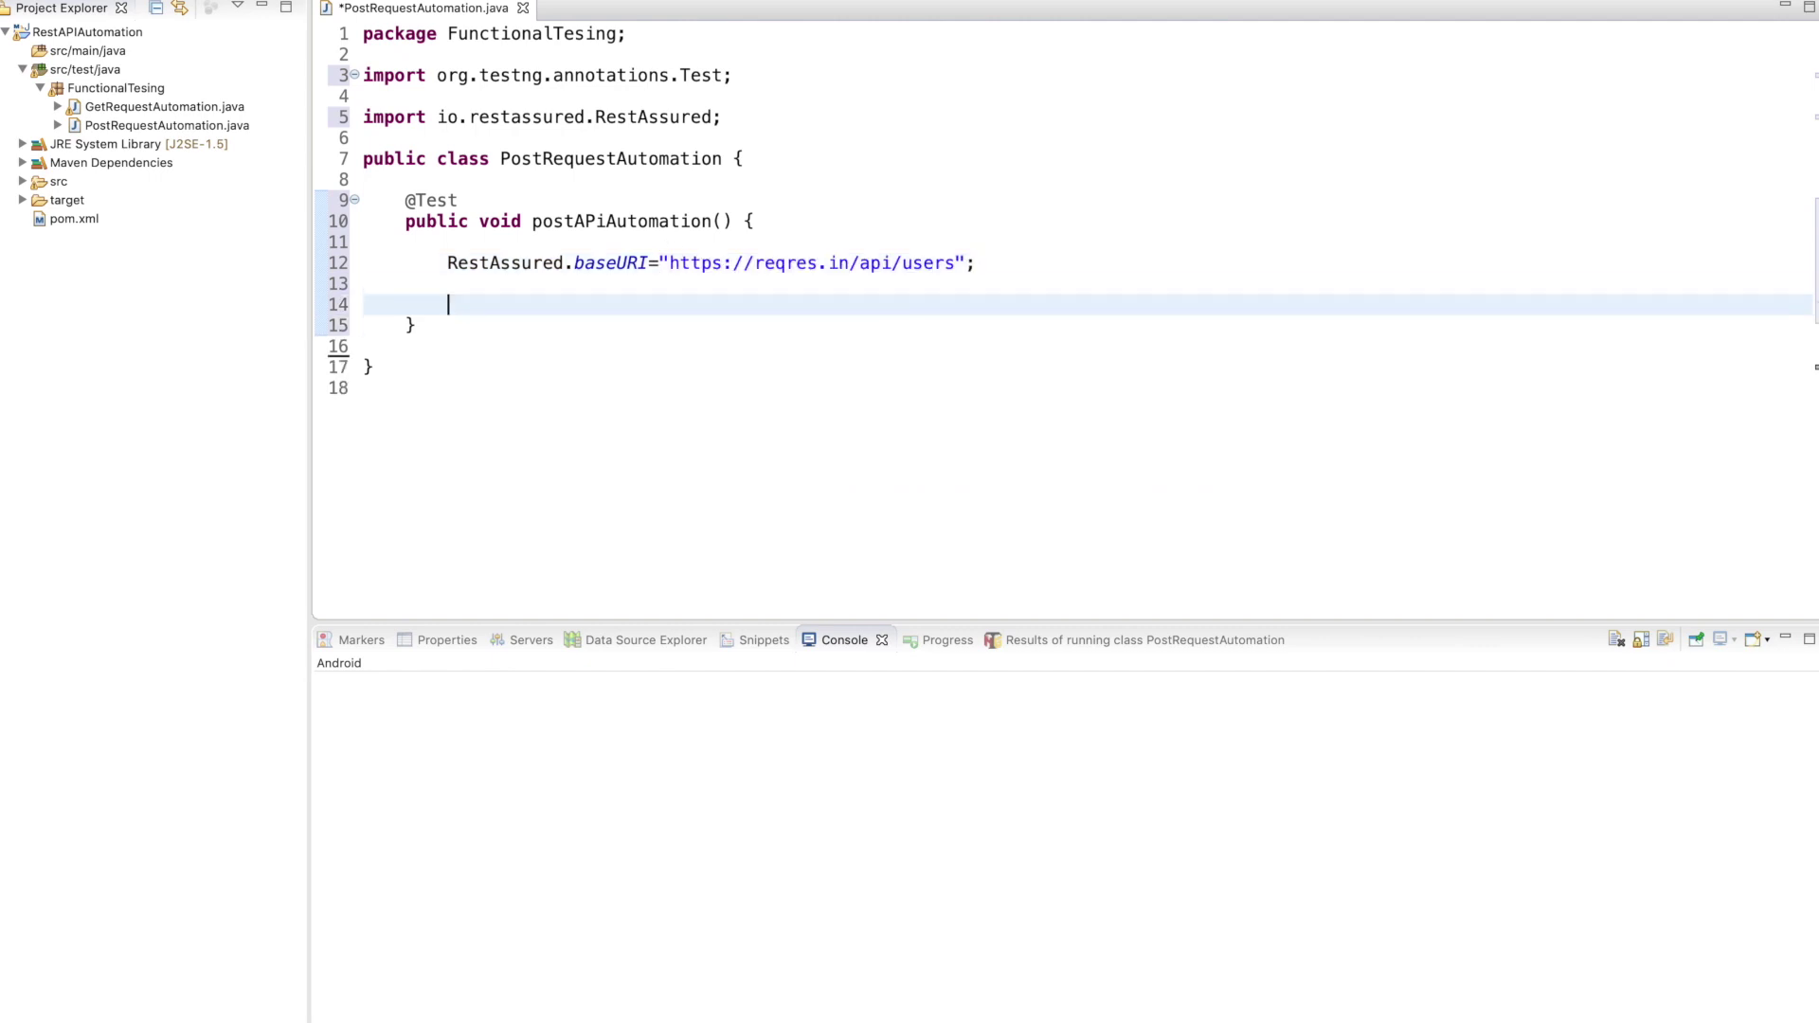
{"action": "type", "text": "Rest"}
Add a RestAssured.given().body("") line, then go back to the reqres.in examples page.
{"action": "key", "text": "ctrl+space"}
{"action": "key", "text": "Return"}
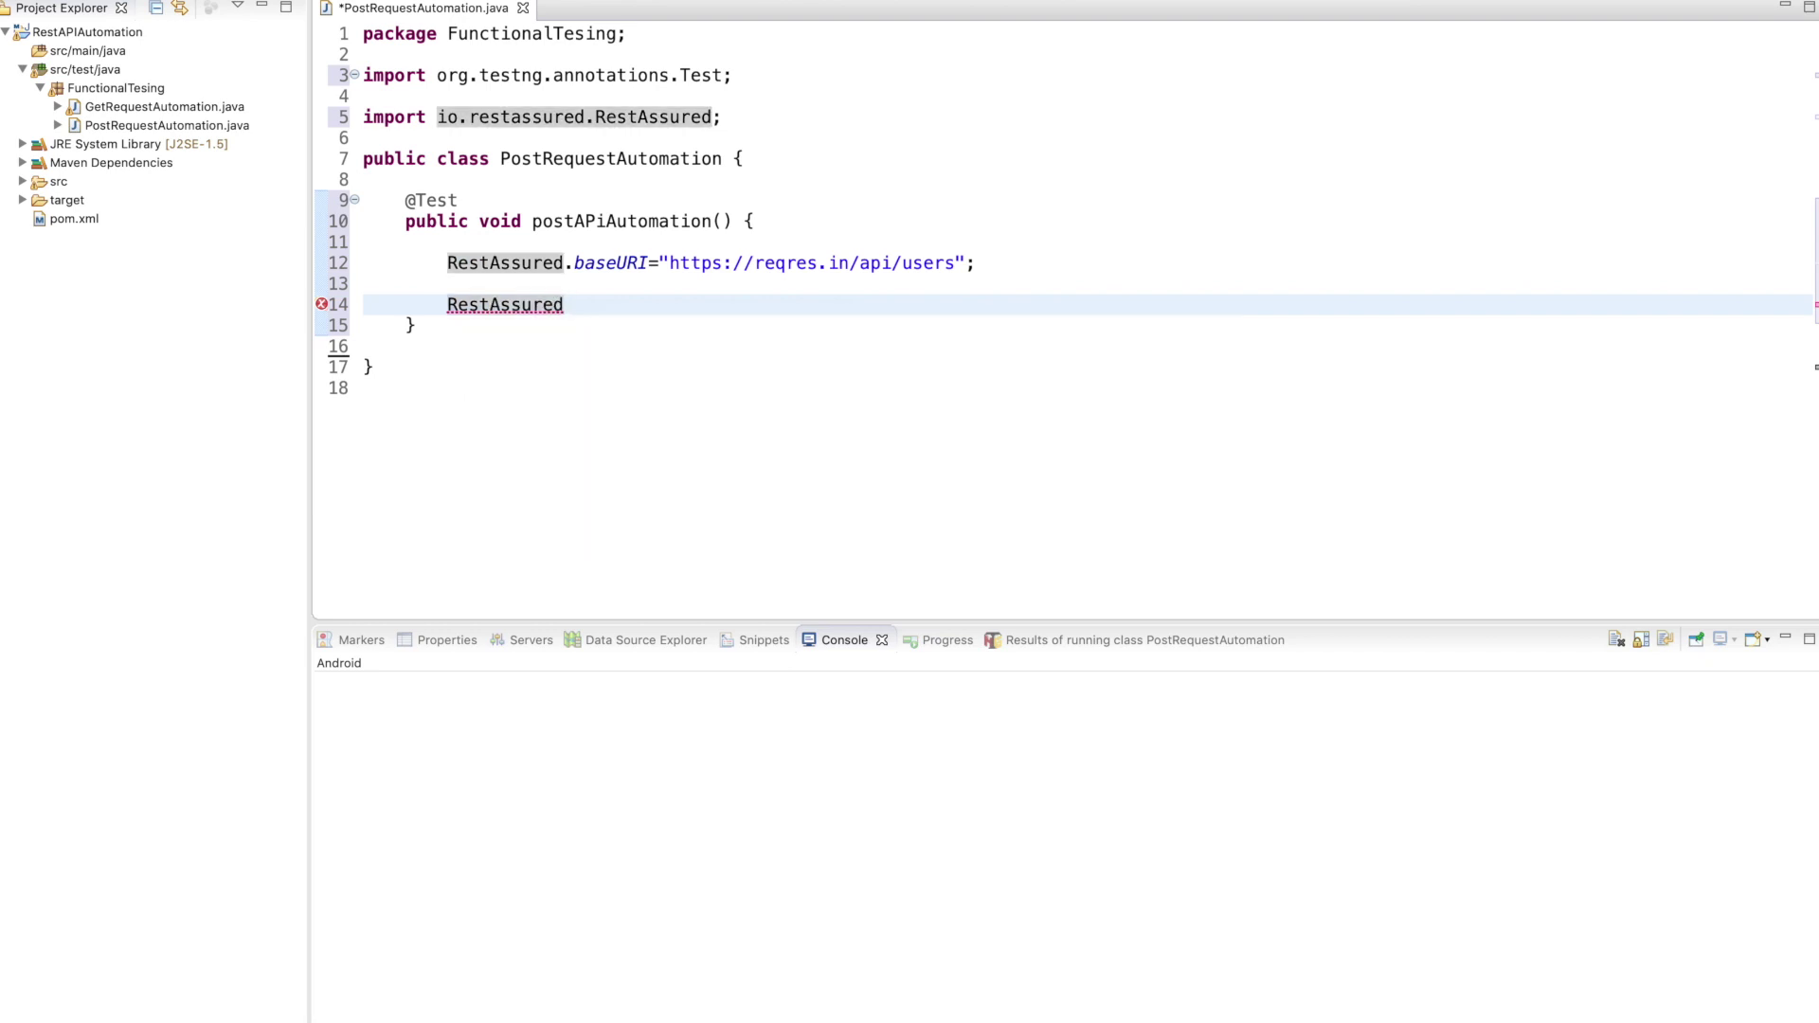
{"action": "type", "text": ".gi"}
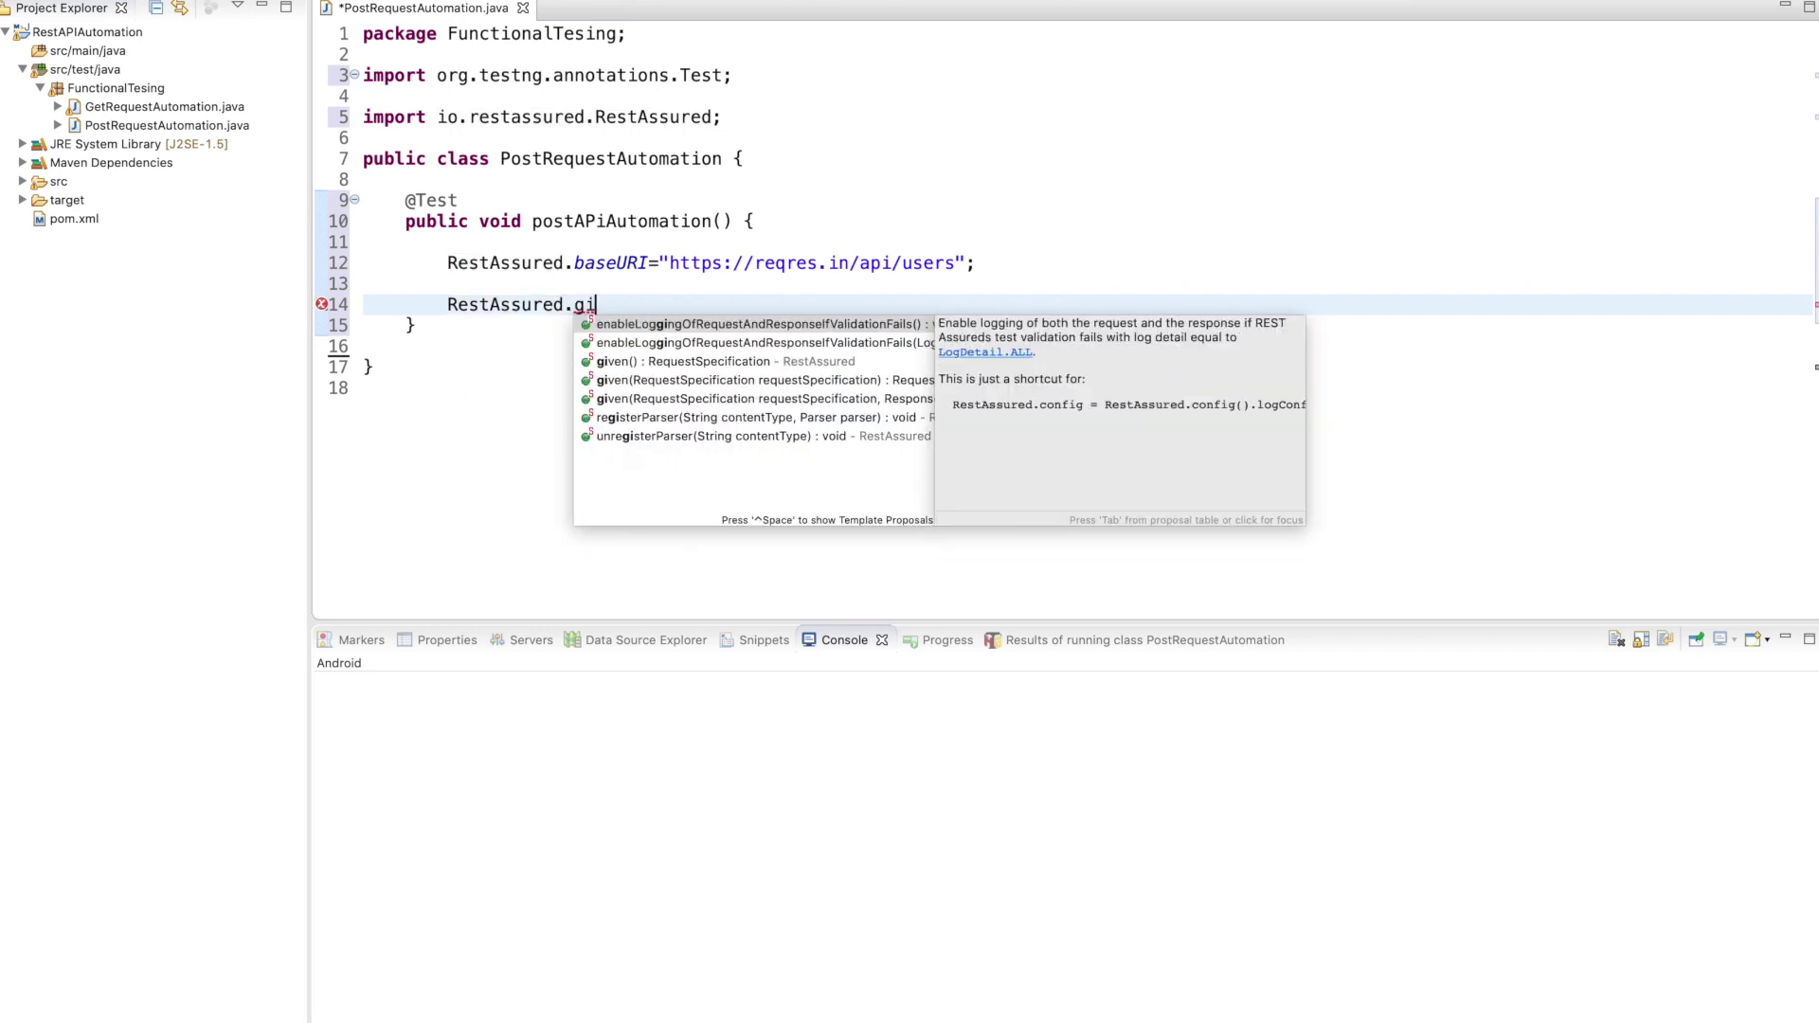
{"action": "key", "text": "Down"}
{"action": "key", "text": "Down"}
{"action": "key", "text": "Return"}
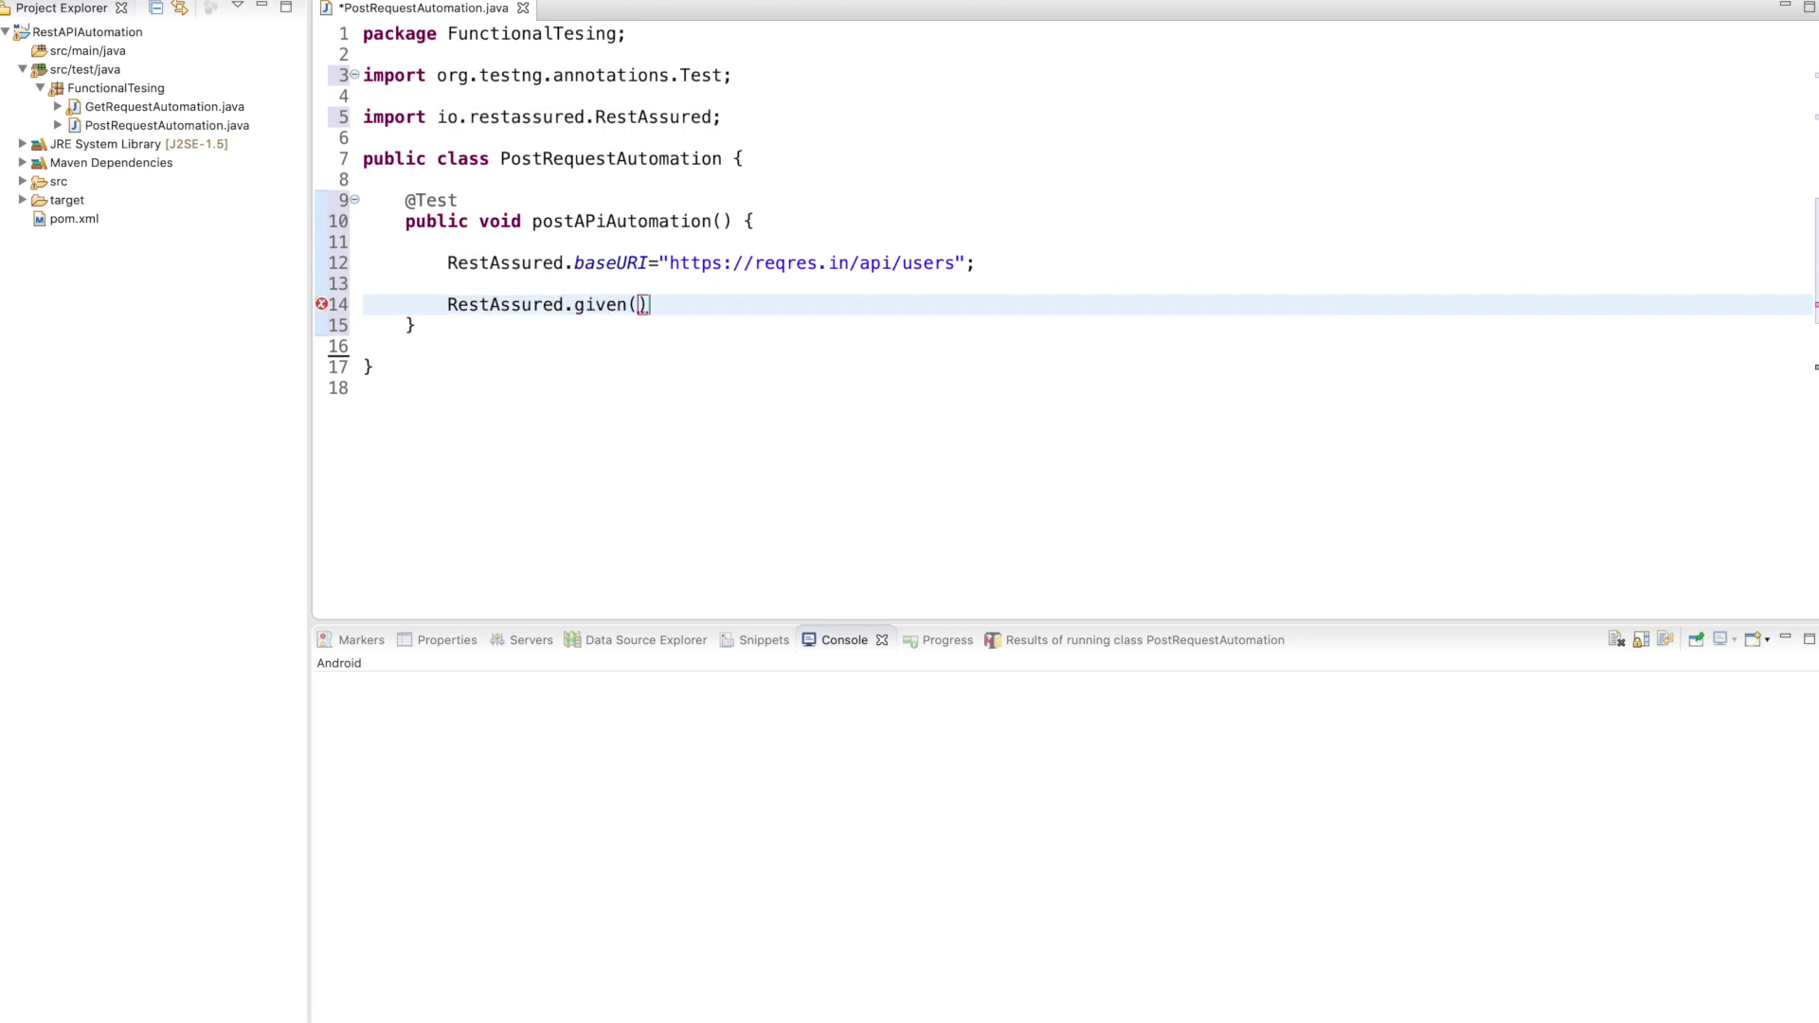
{"action": "type", "text": ".bo"}
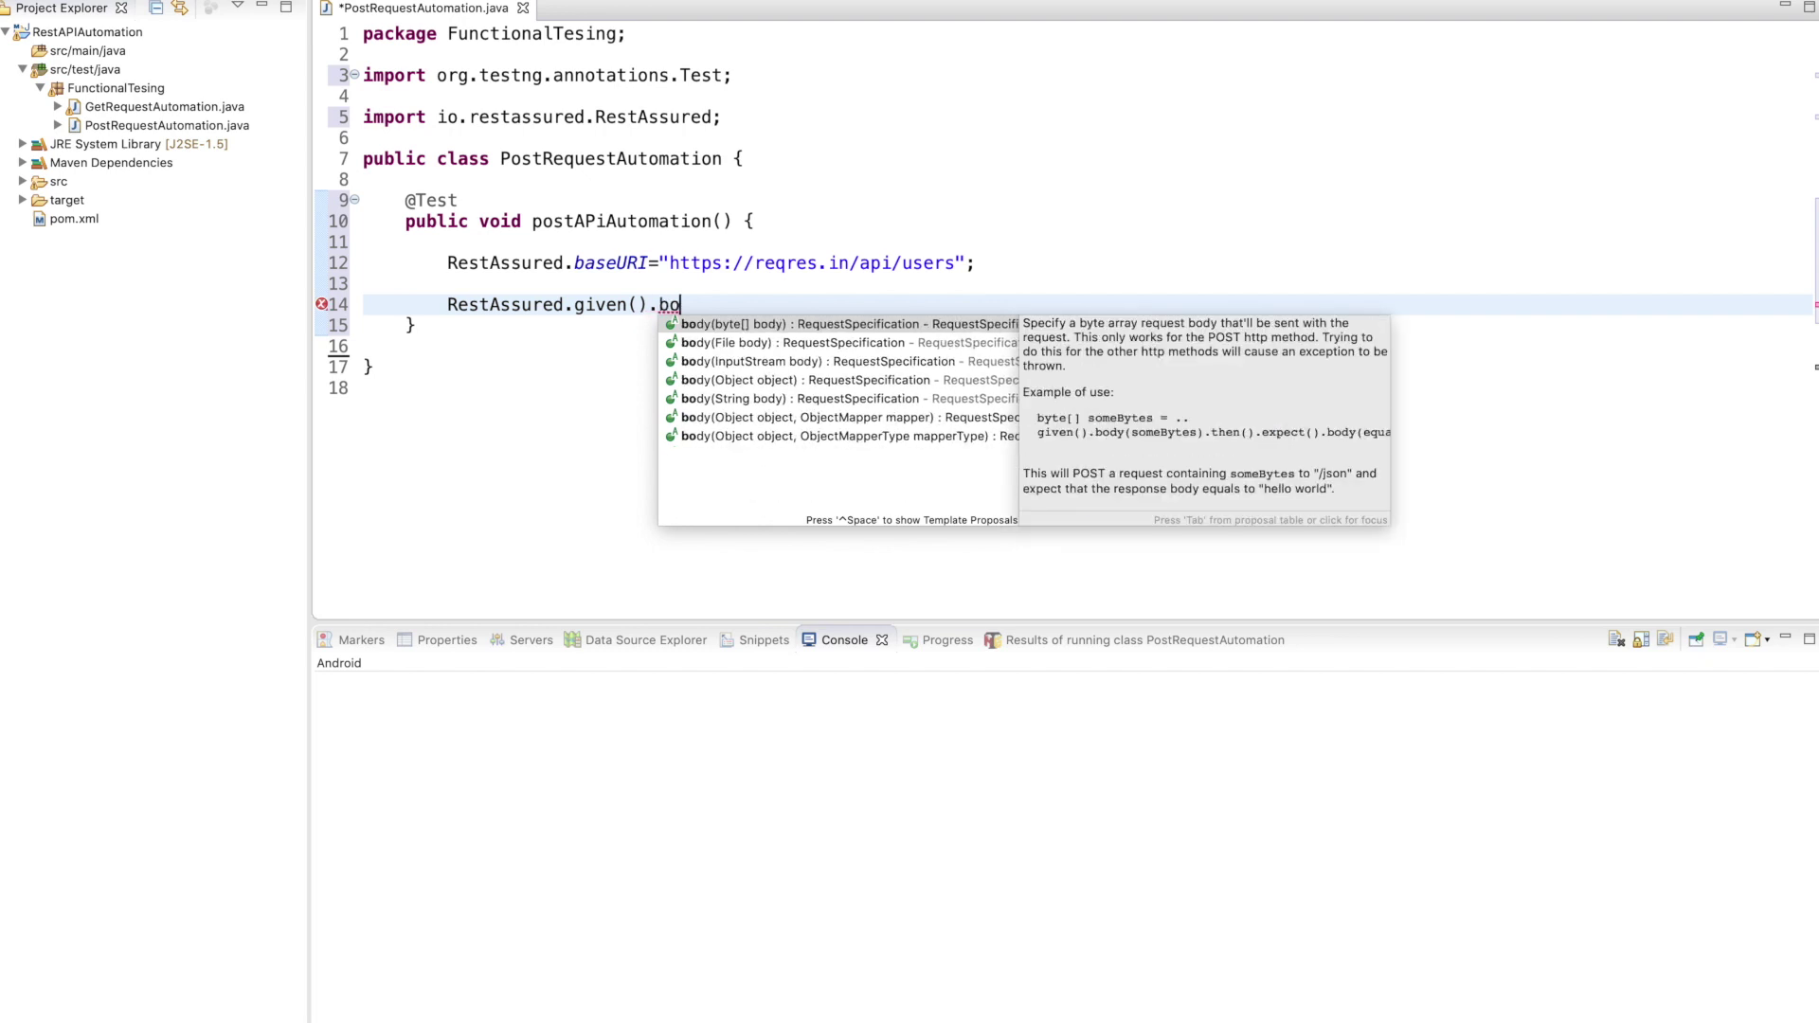
{"action": "key", "text": "Down"}
{"action": "key", "text": "Return"}
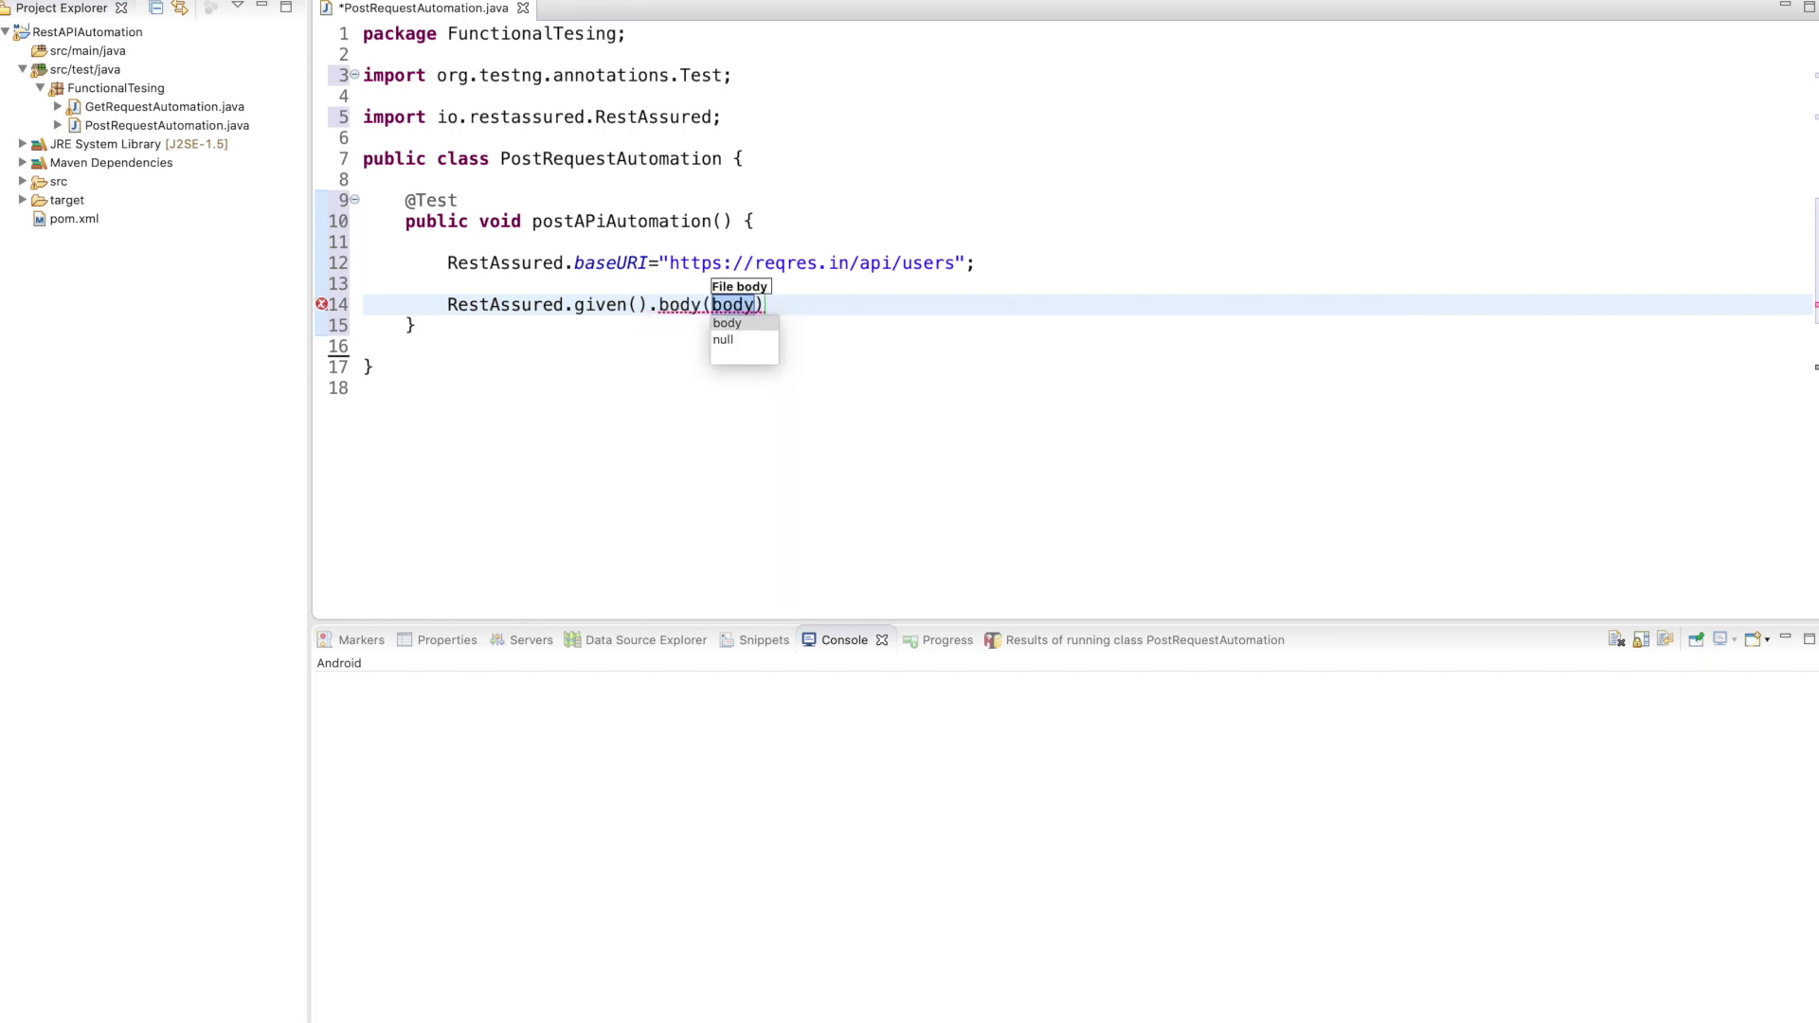
{"action": "type", "text": "\""}
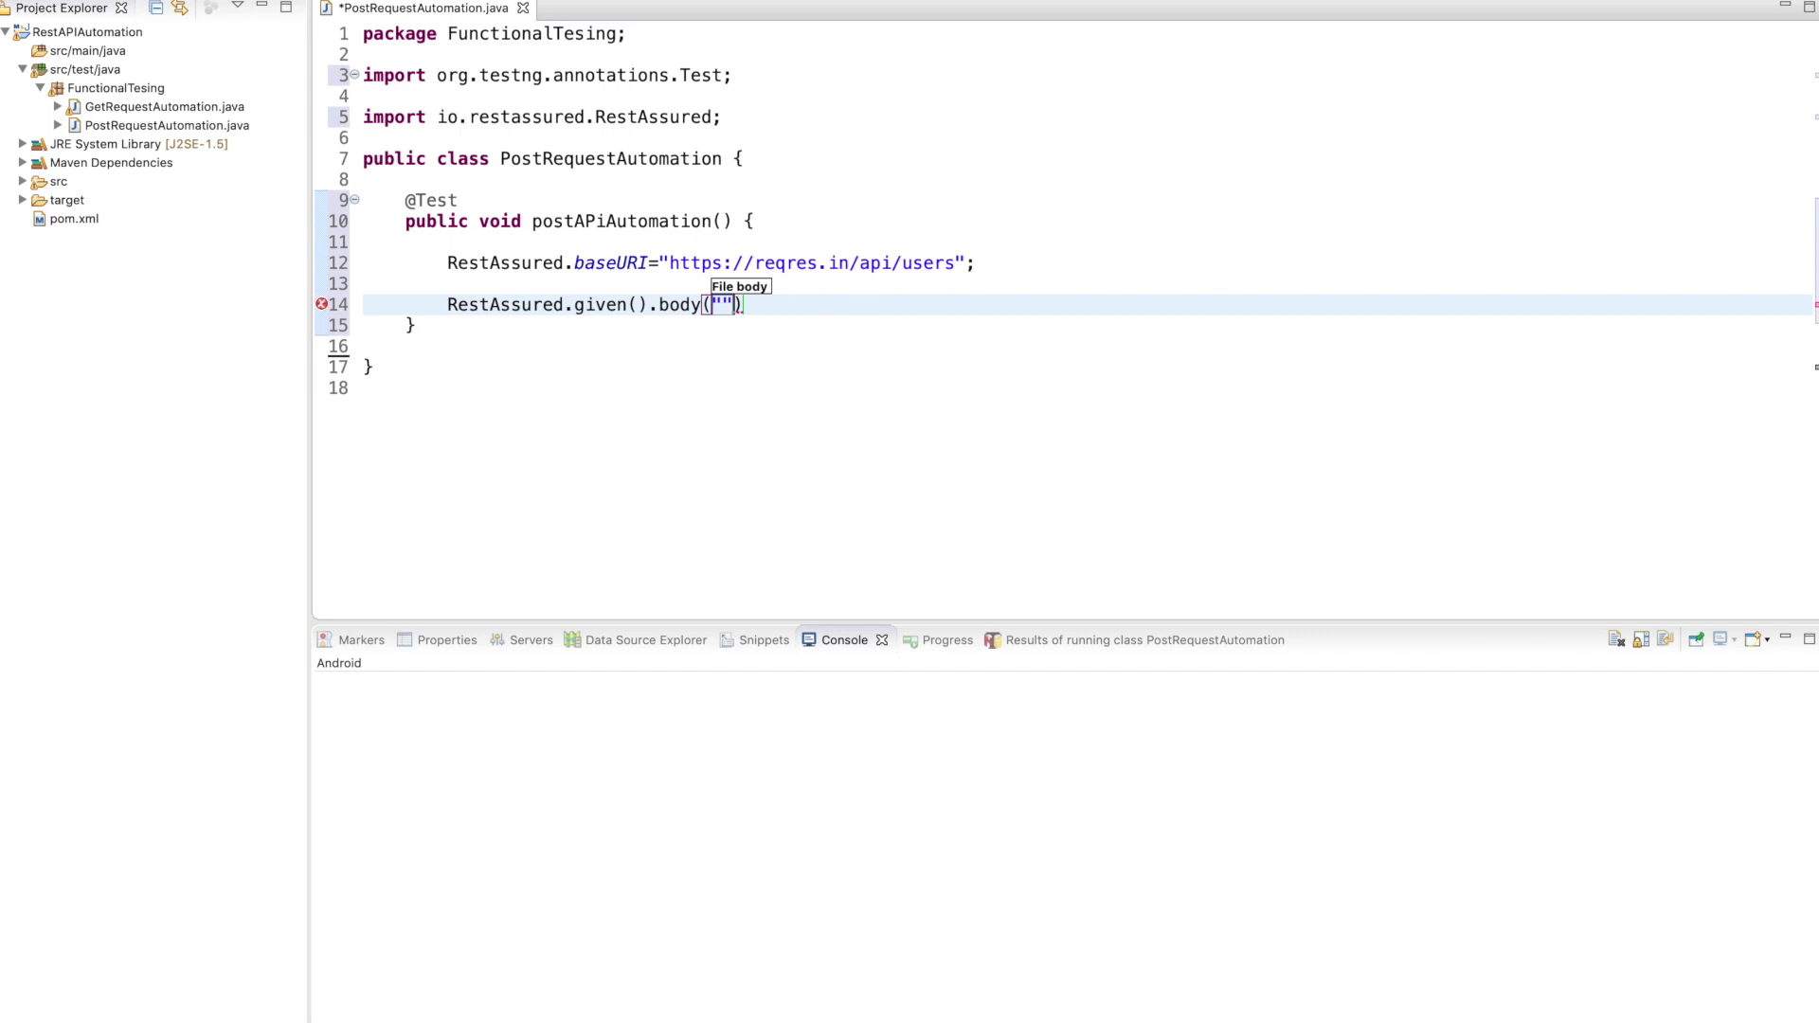
{"action": "key", "text": "ctrl+Left"}
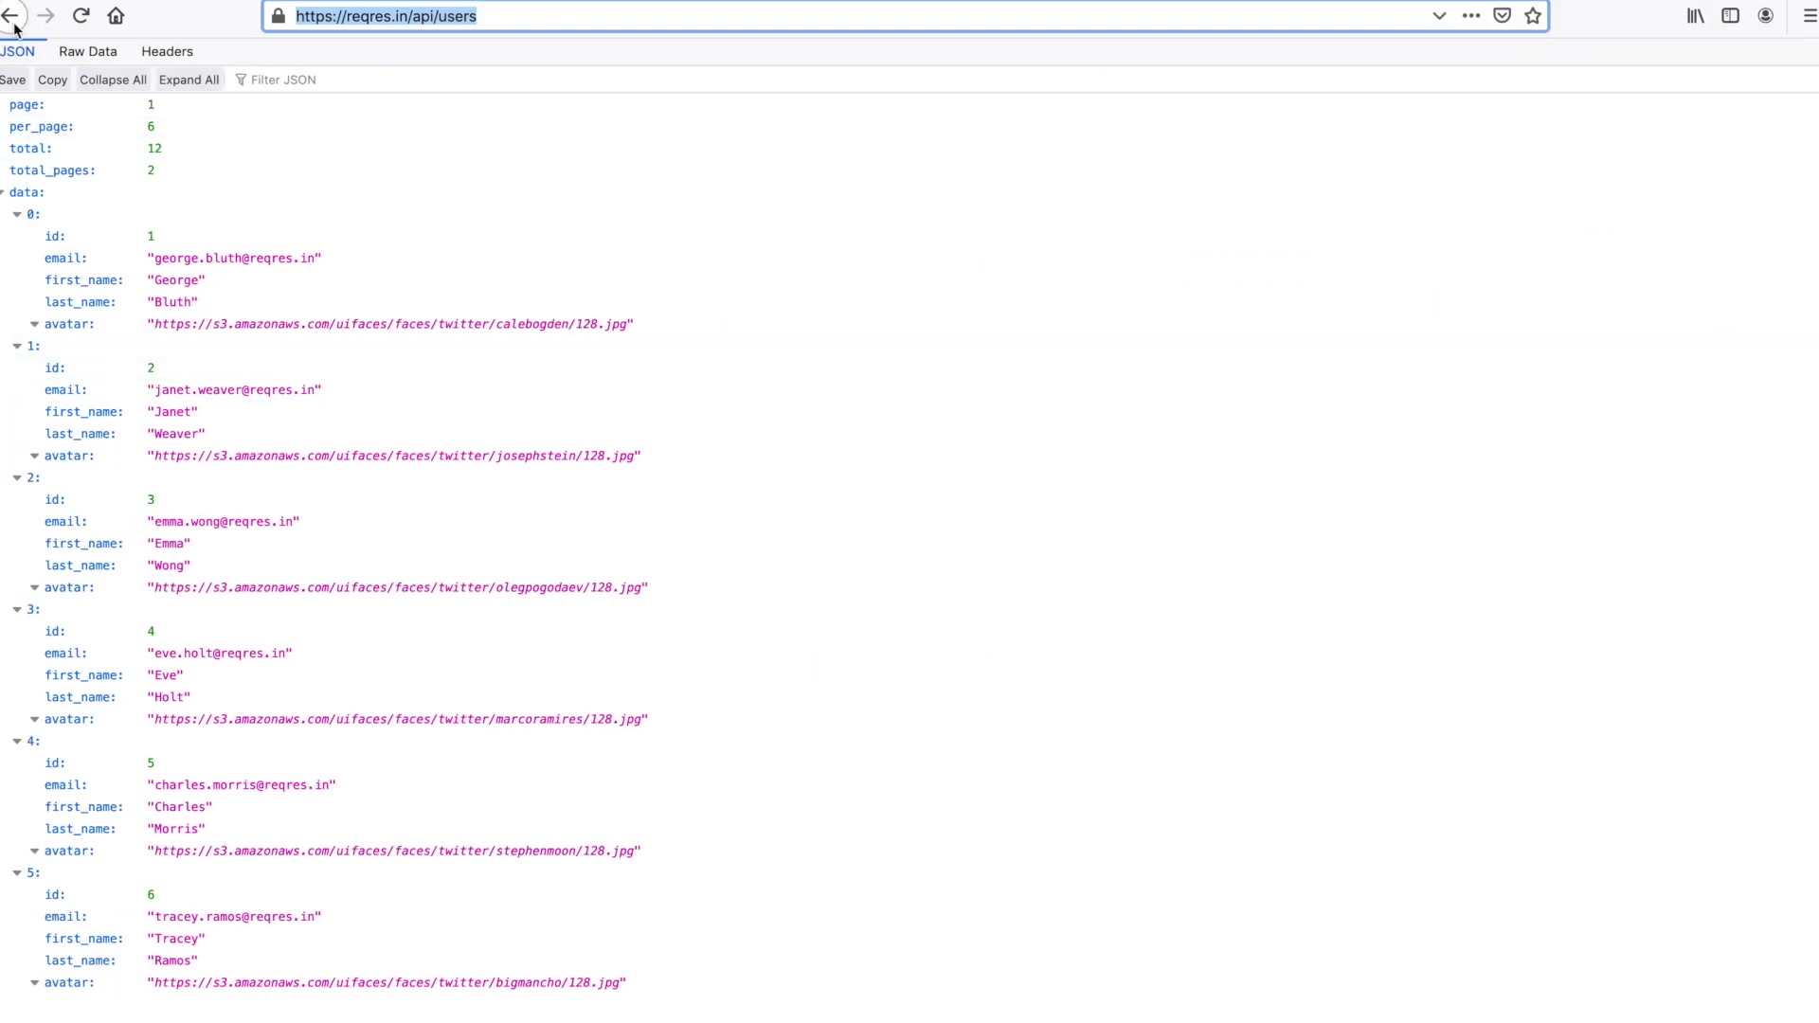
{"action": "left_click", "coordinate": [13, 26]}
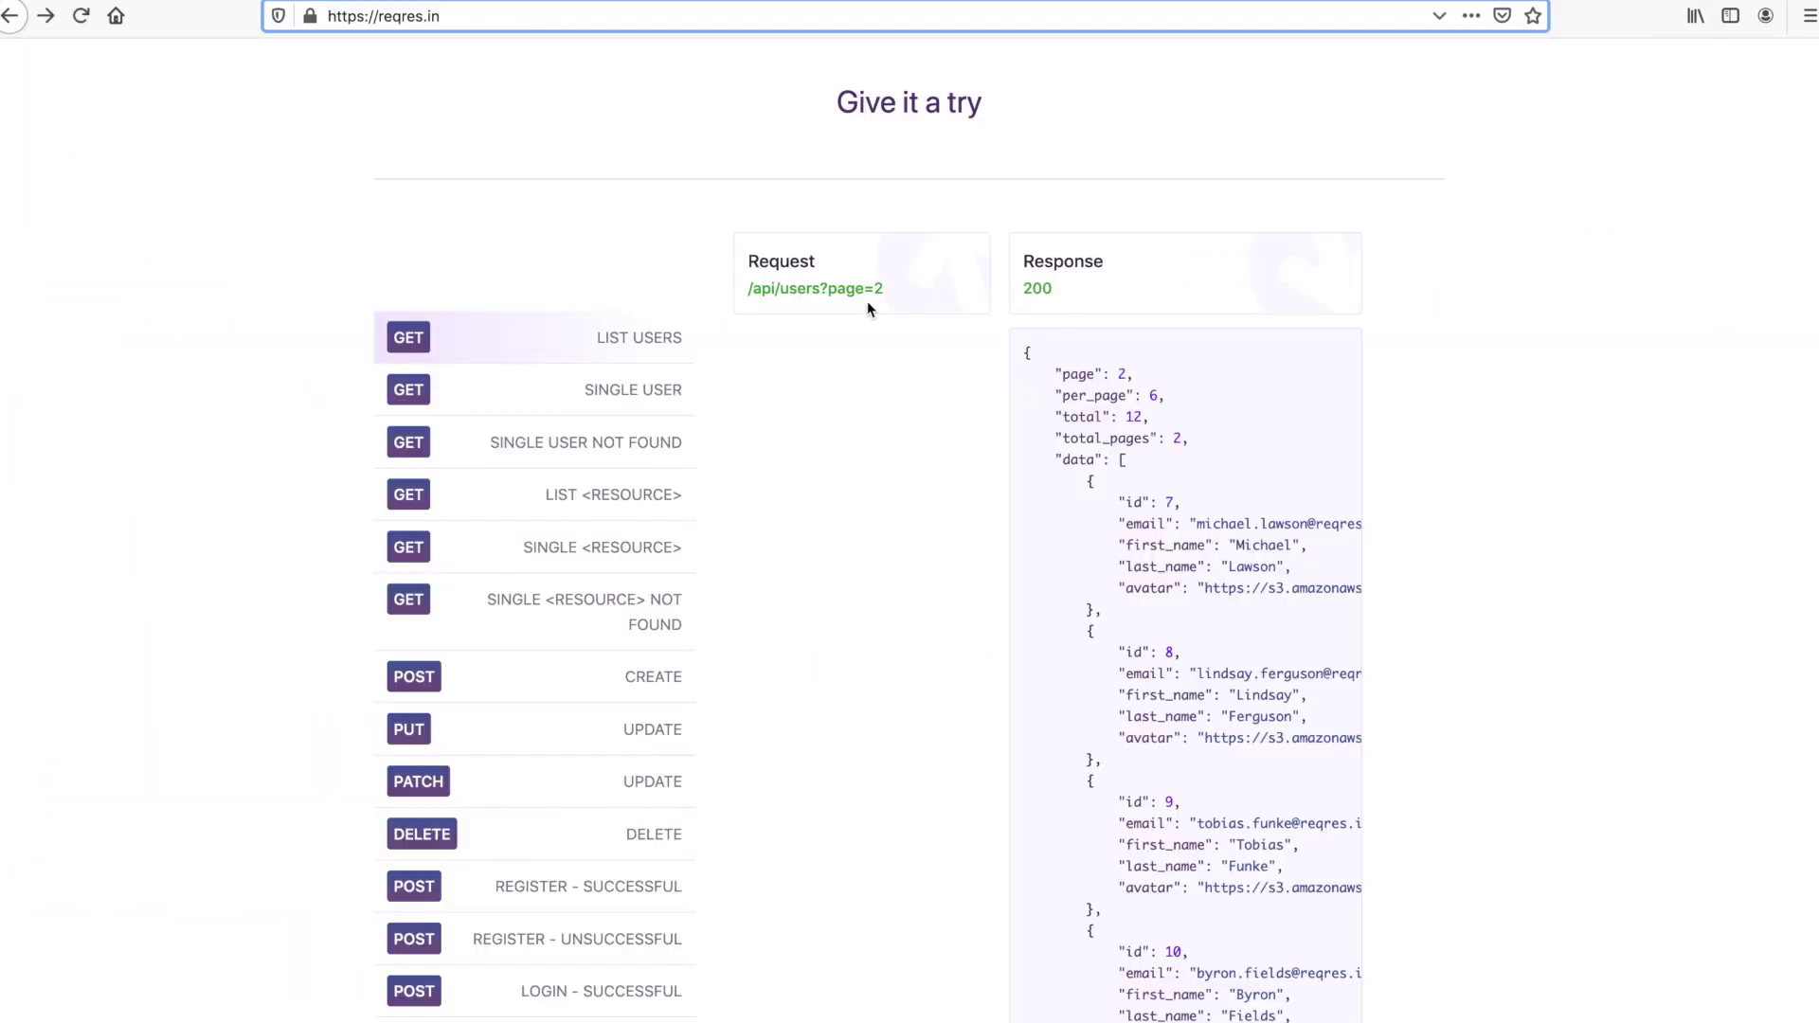
Open the reqres.in POST CREATE example and select its morpheus/leader request JSON.
{"action": "left_click", "coordinate": [662, 683]}
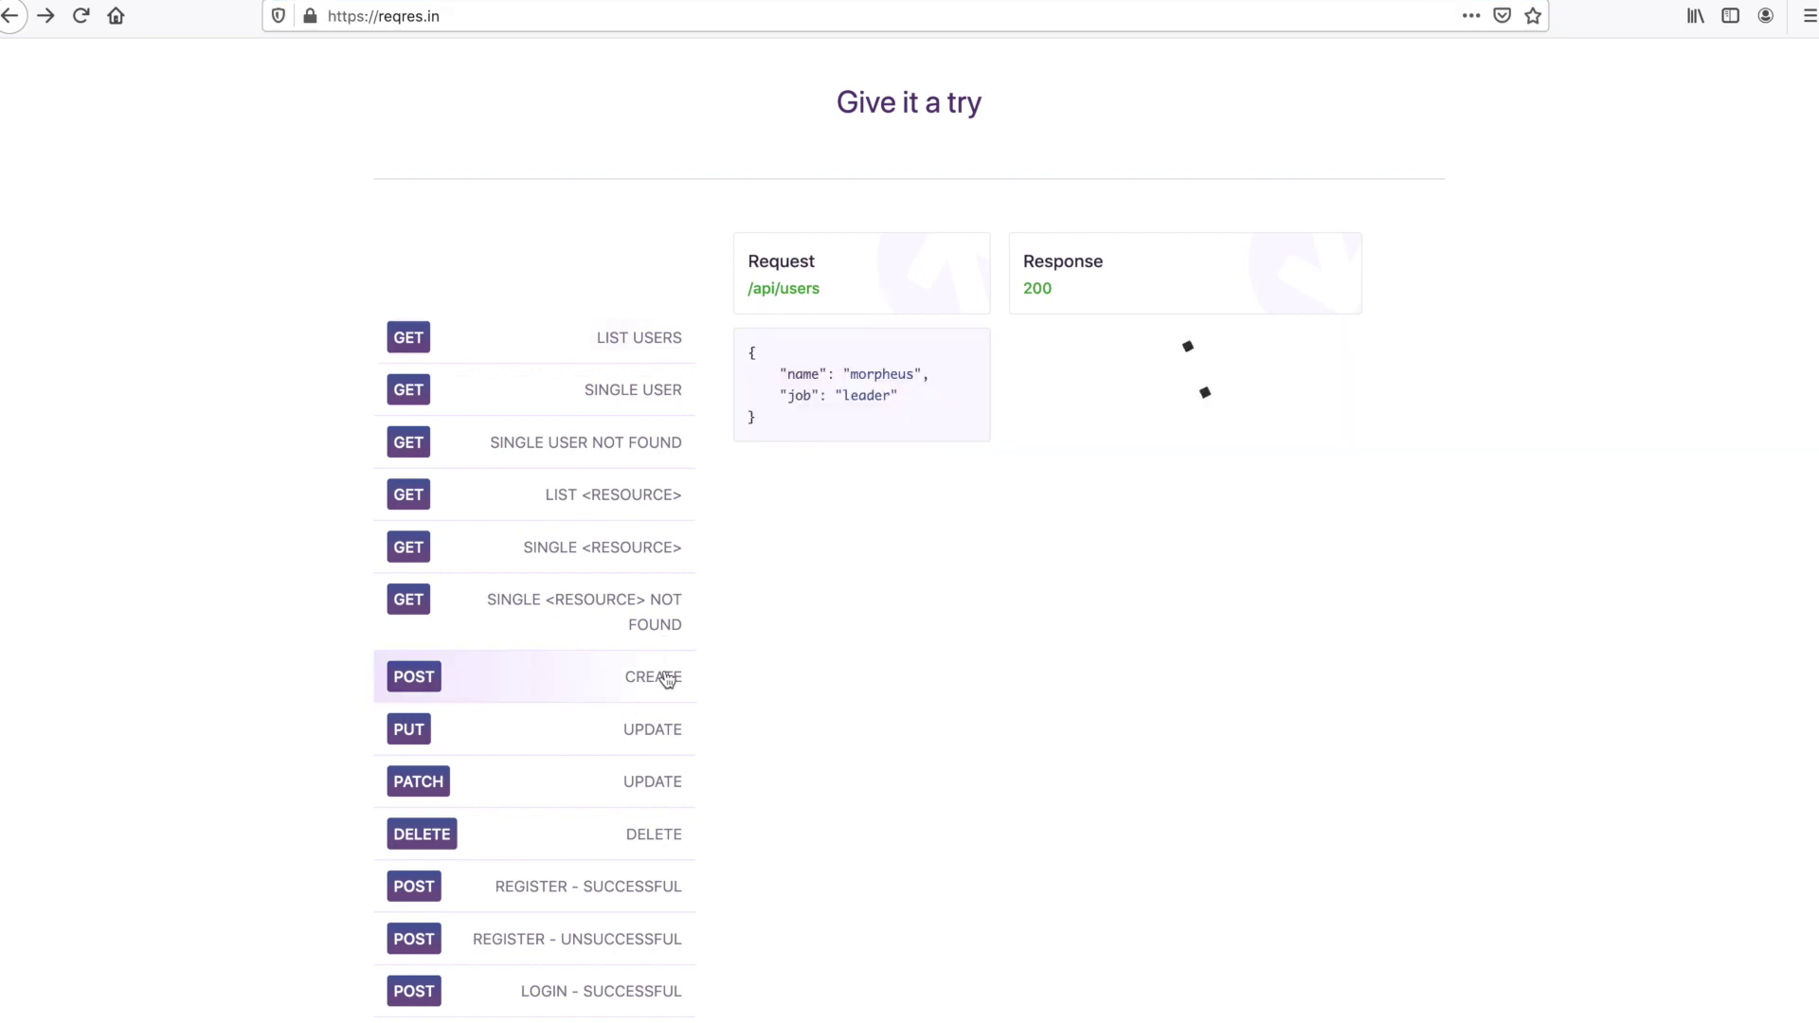
{"action": "mouse_move", "coordinate": [768, 422]}
{"action": "left_mouse_down"}
{"action": "mouse_move", "coordinate": [744, 399]}
{"action": "mouse_move", "coordinate": [747, 354]}
{"action": "left_mouse_up"}
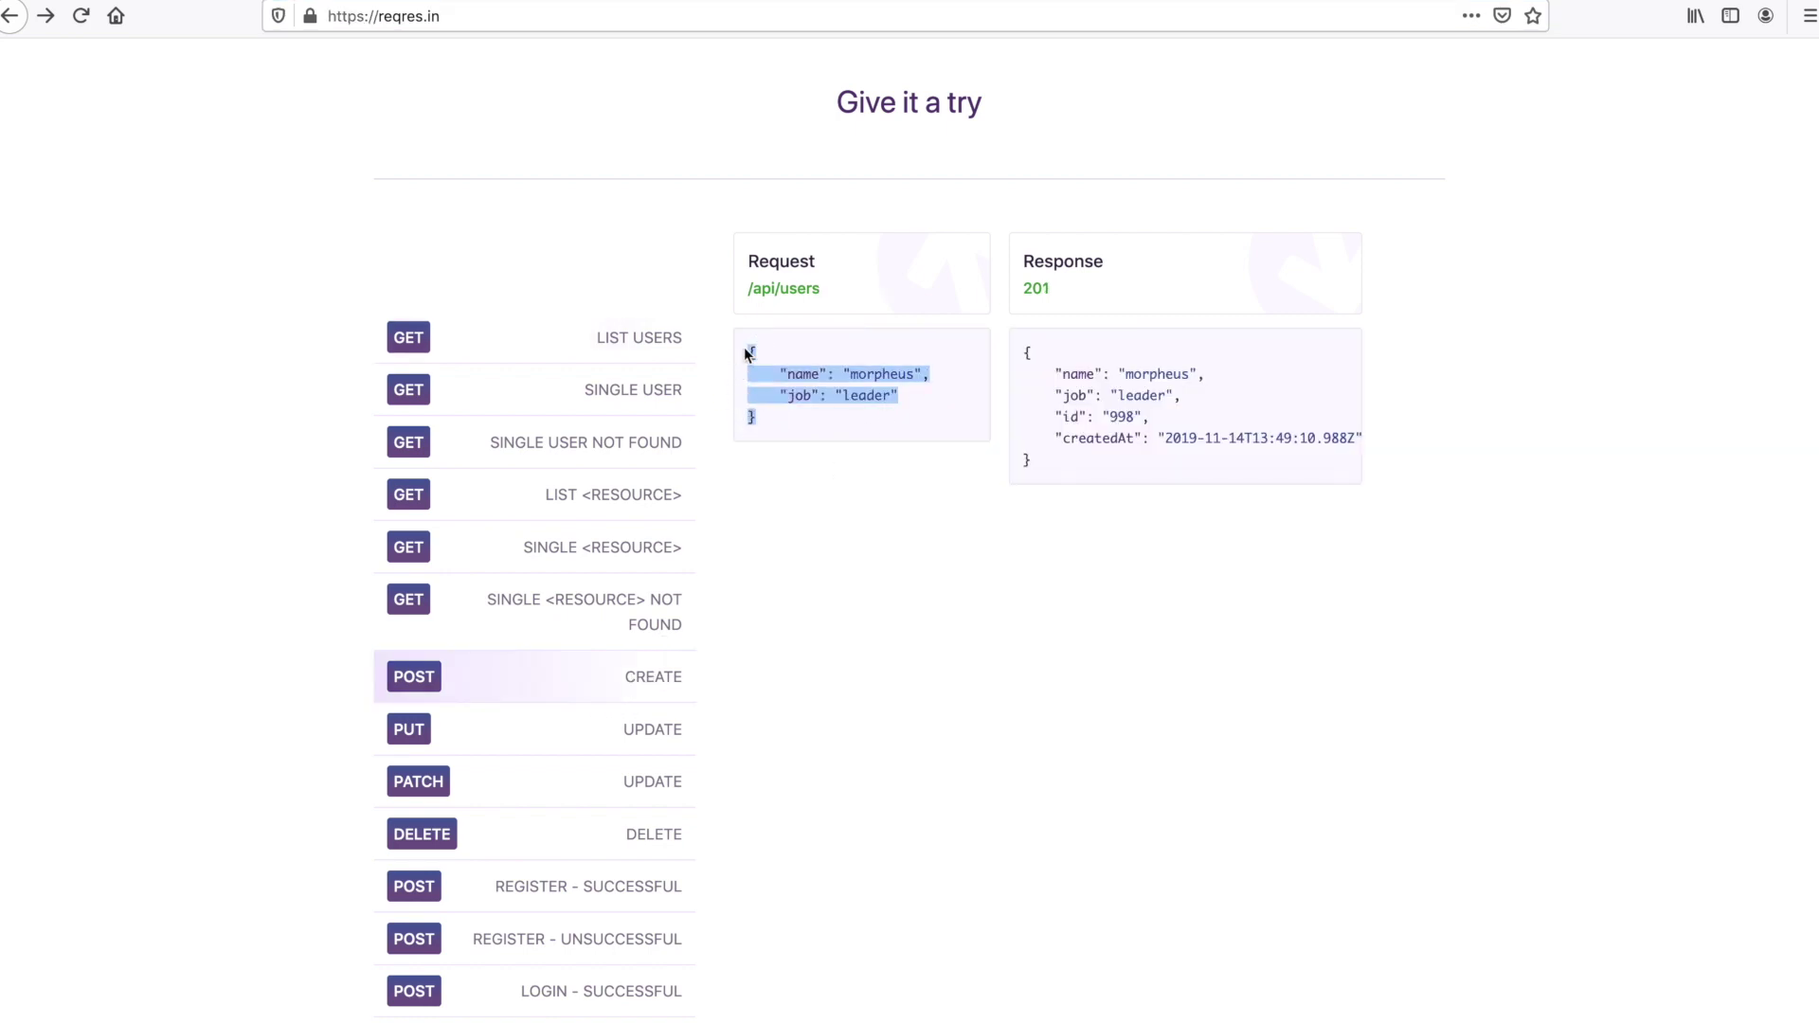
{"action": "key", "text": "ctrl+Right"}
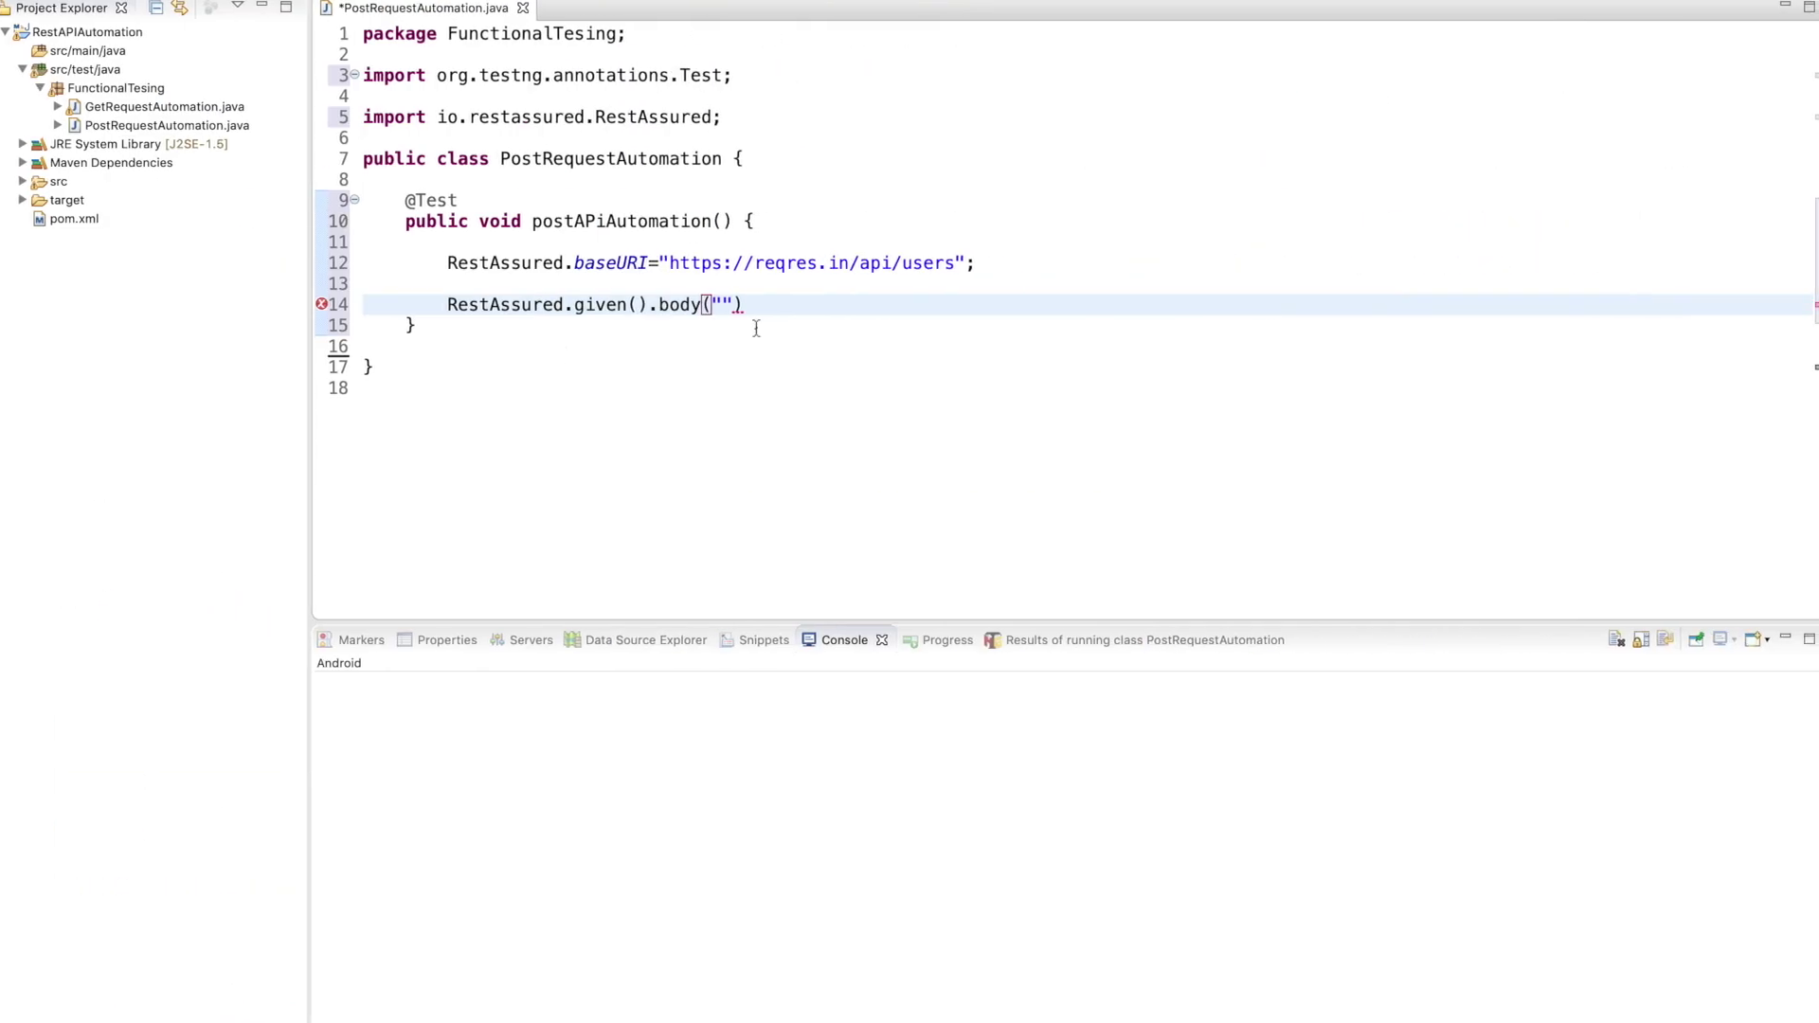
Paste the sample JSON body, changing name to 'Fun DOo Testers' and job to 'SDET'.
{"action": "key", "text": "ctrl+v"}
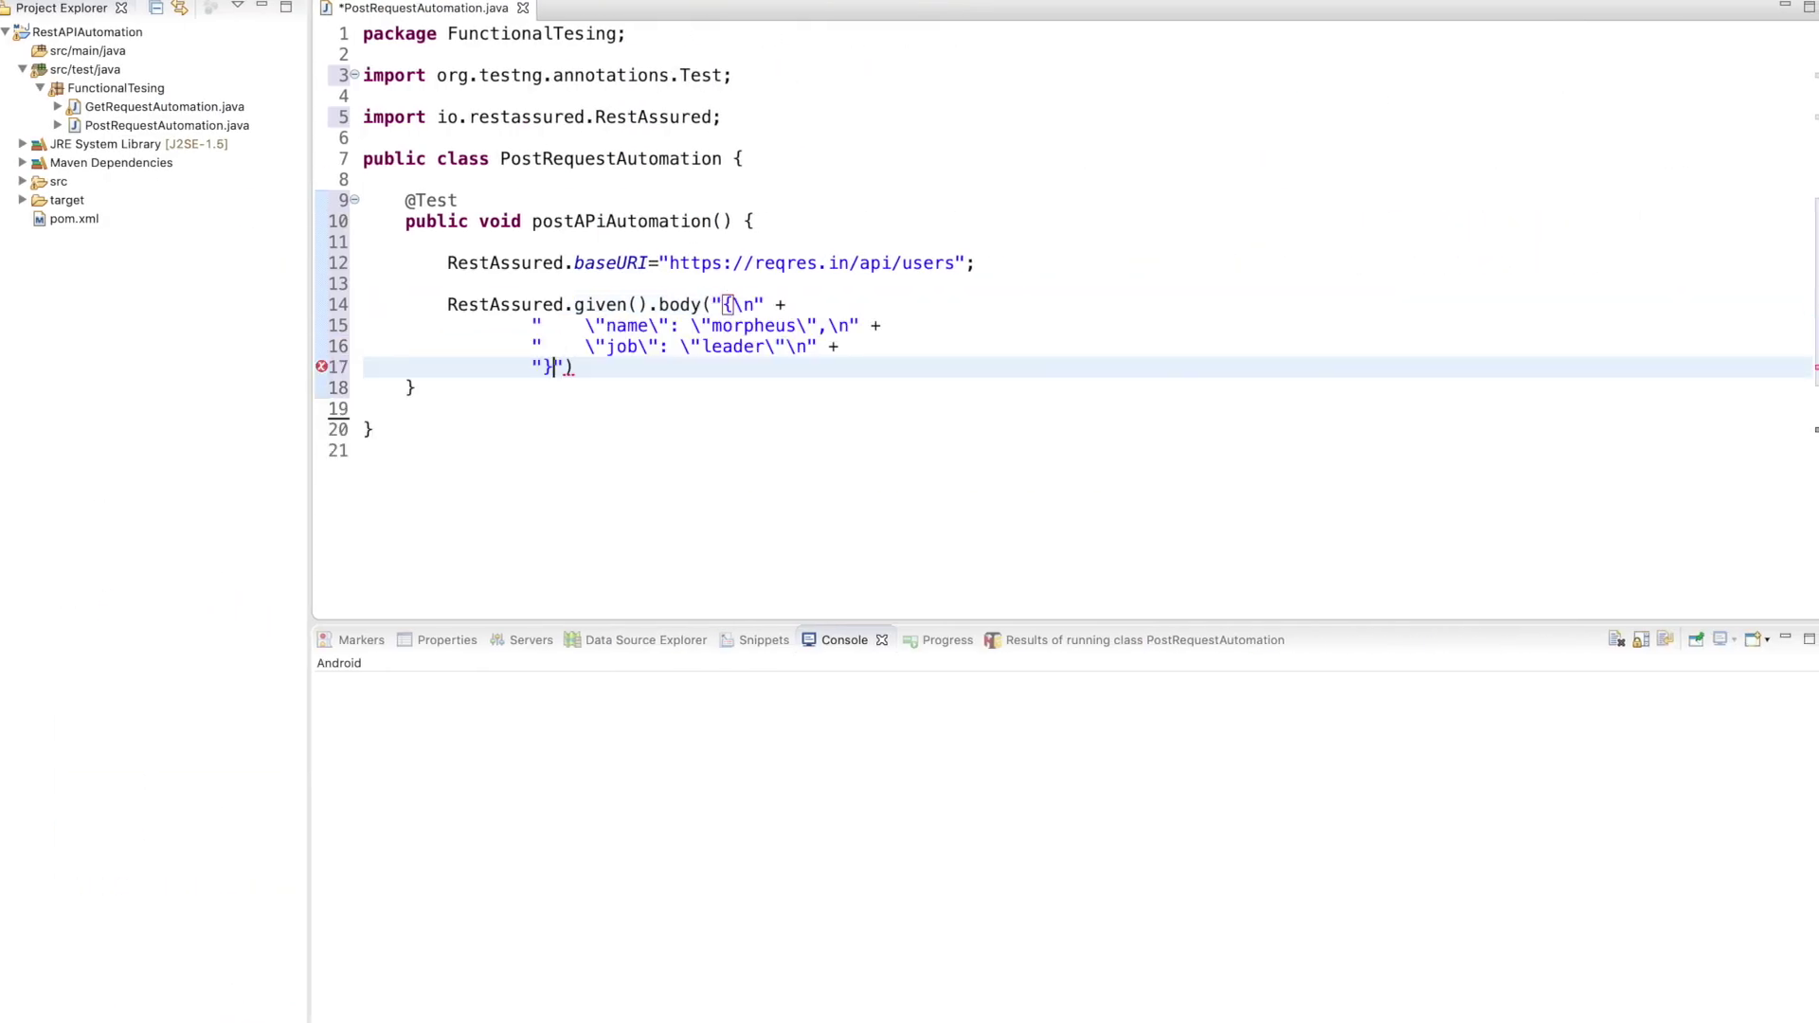
{"action": "double_click", "coordinate": [749, 326]}
{"action": "type", "text": "F"}
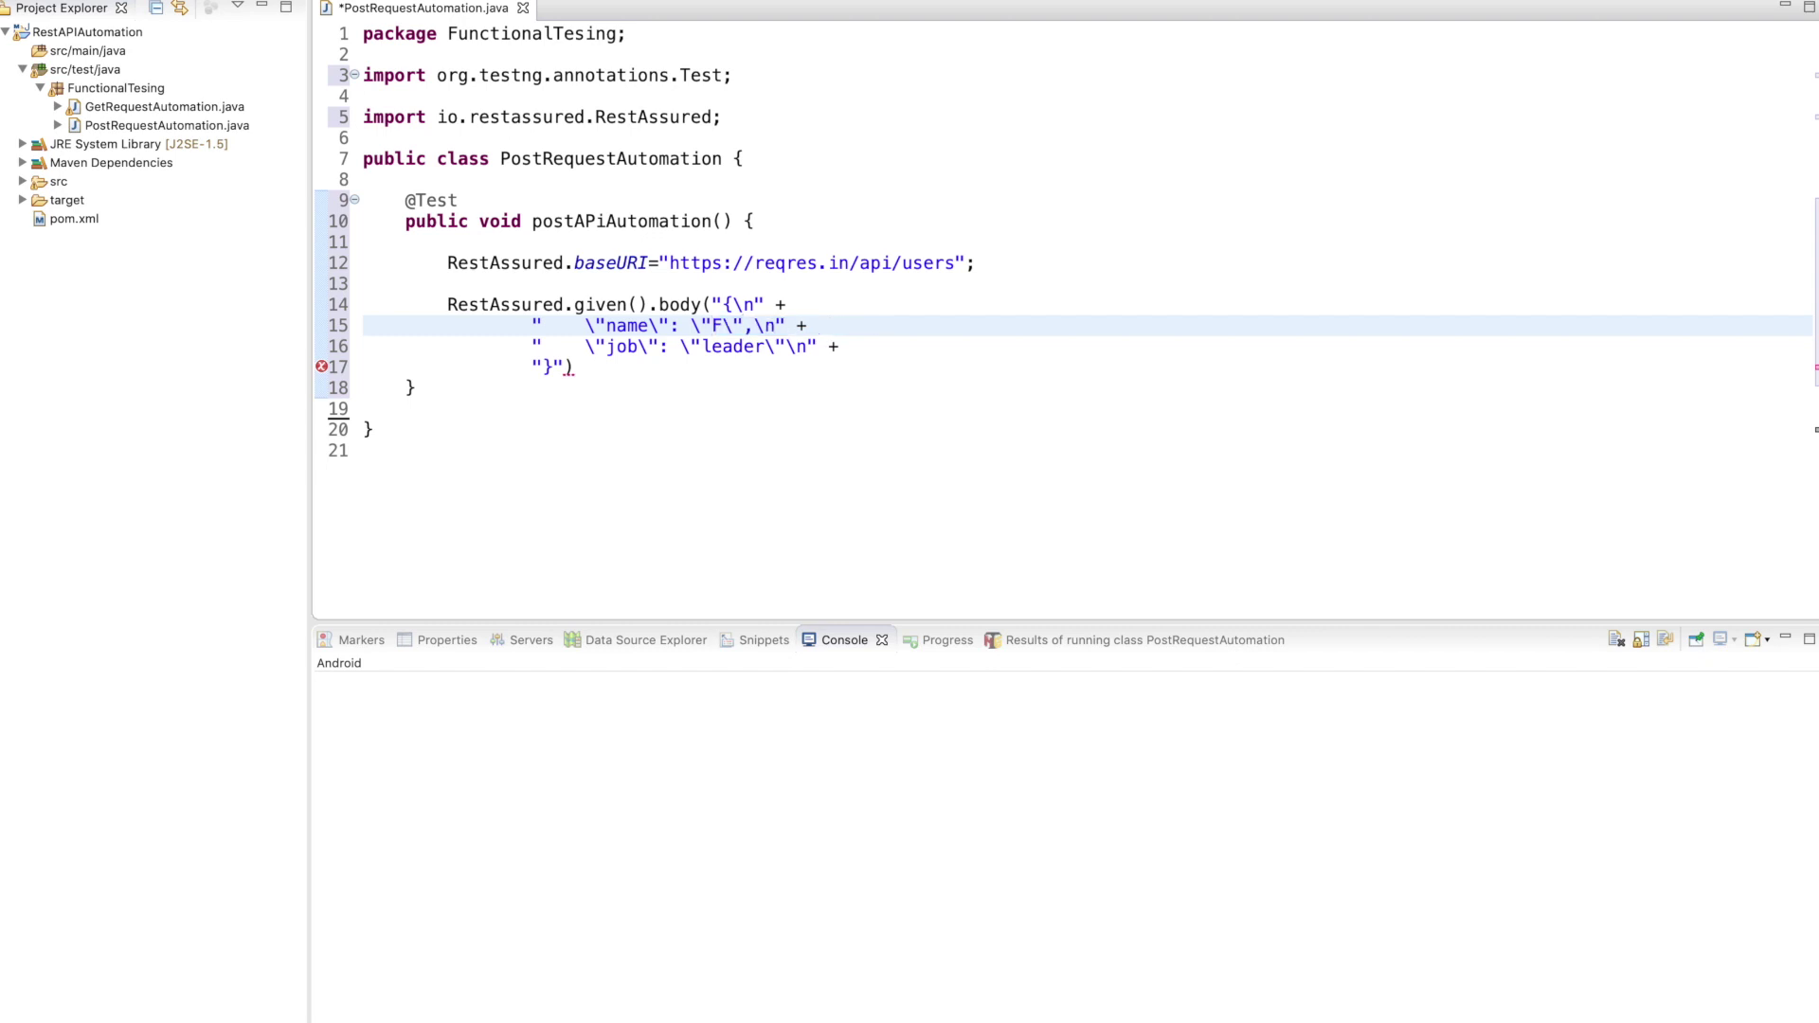
{"action": "type", "text": "un DOo"}
{"action": "type", "text": "Testers"}
{"action": "left_click", "coordinate": [788, 325]}
{"action": "double_click", "coordinate": [739, 346]}
{"action": "type", "text": "S"}
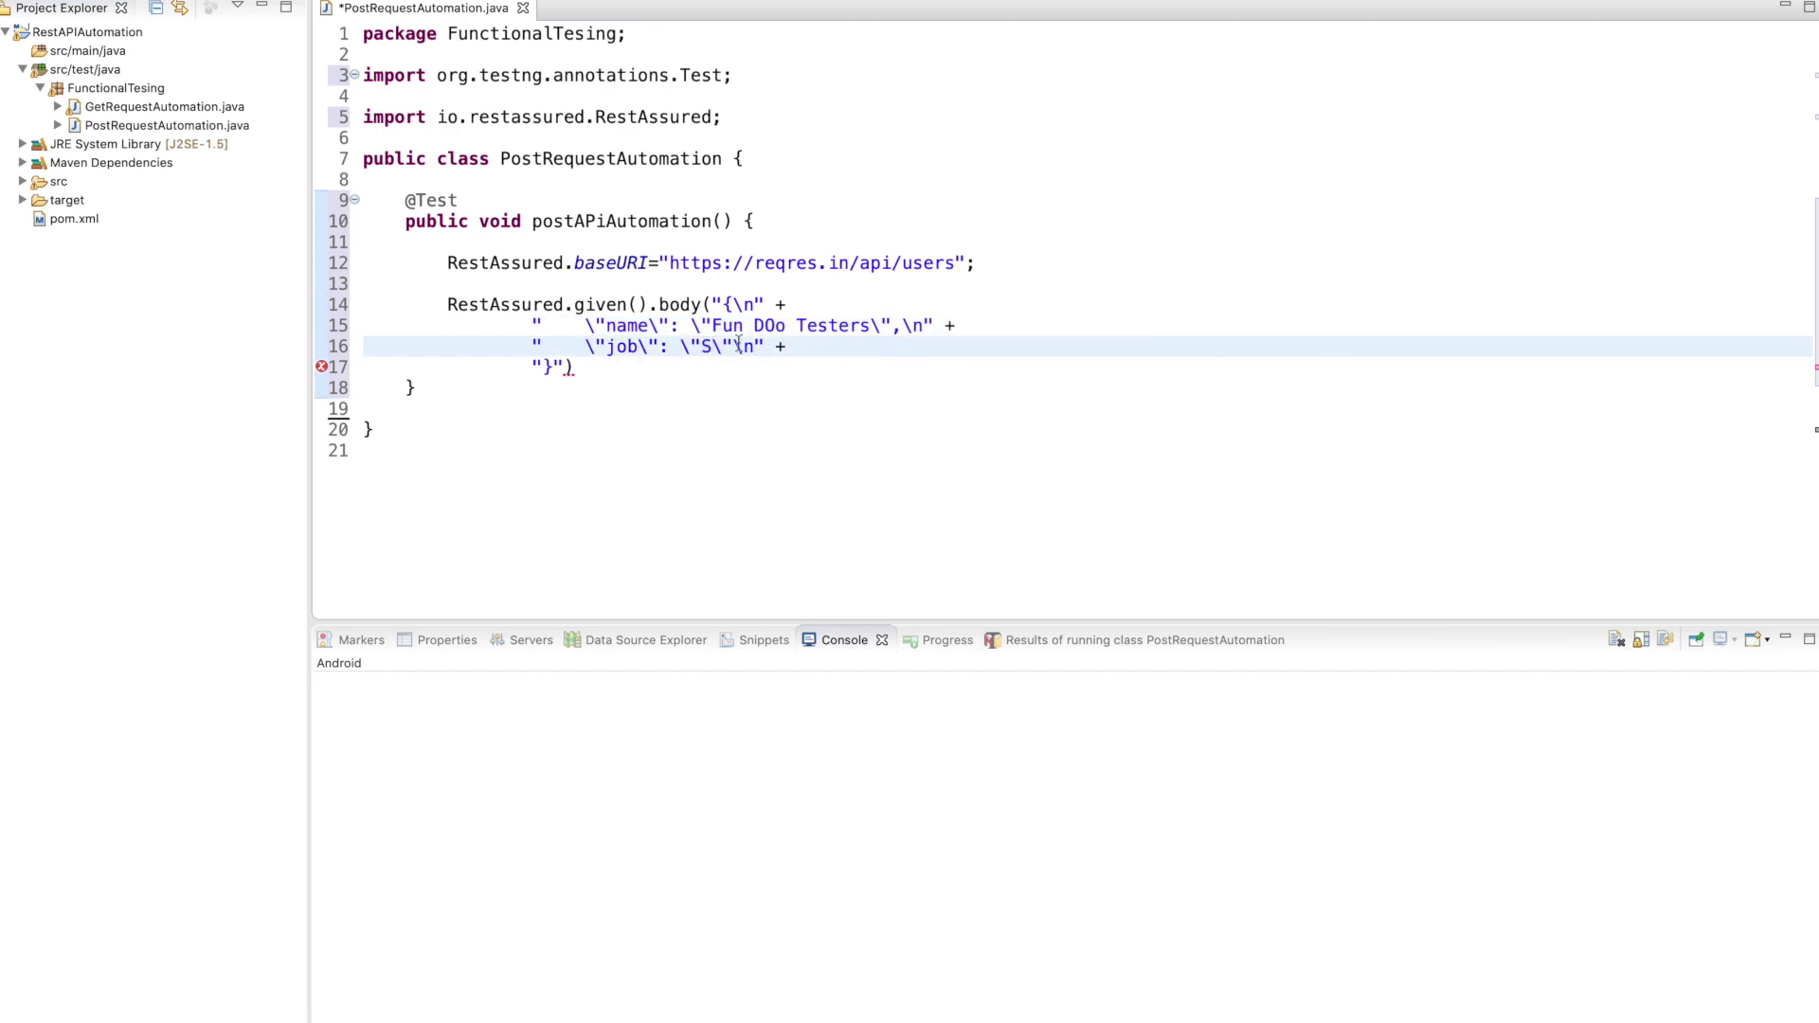
{"action": "type", "text": "DET"}
Chain .post().then().log().all() onto the request.
{"action": "left_click", "coordinate": [609, 369]}
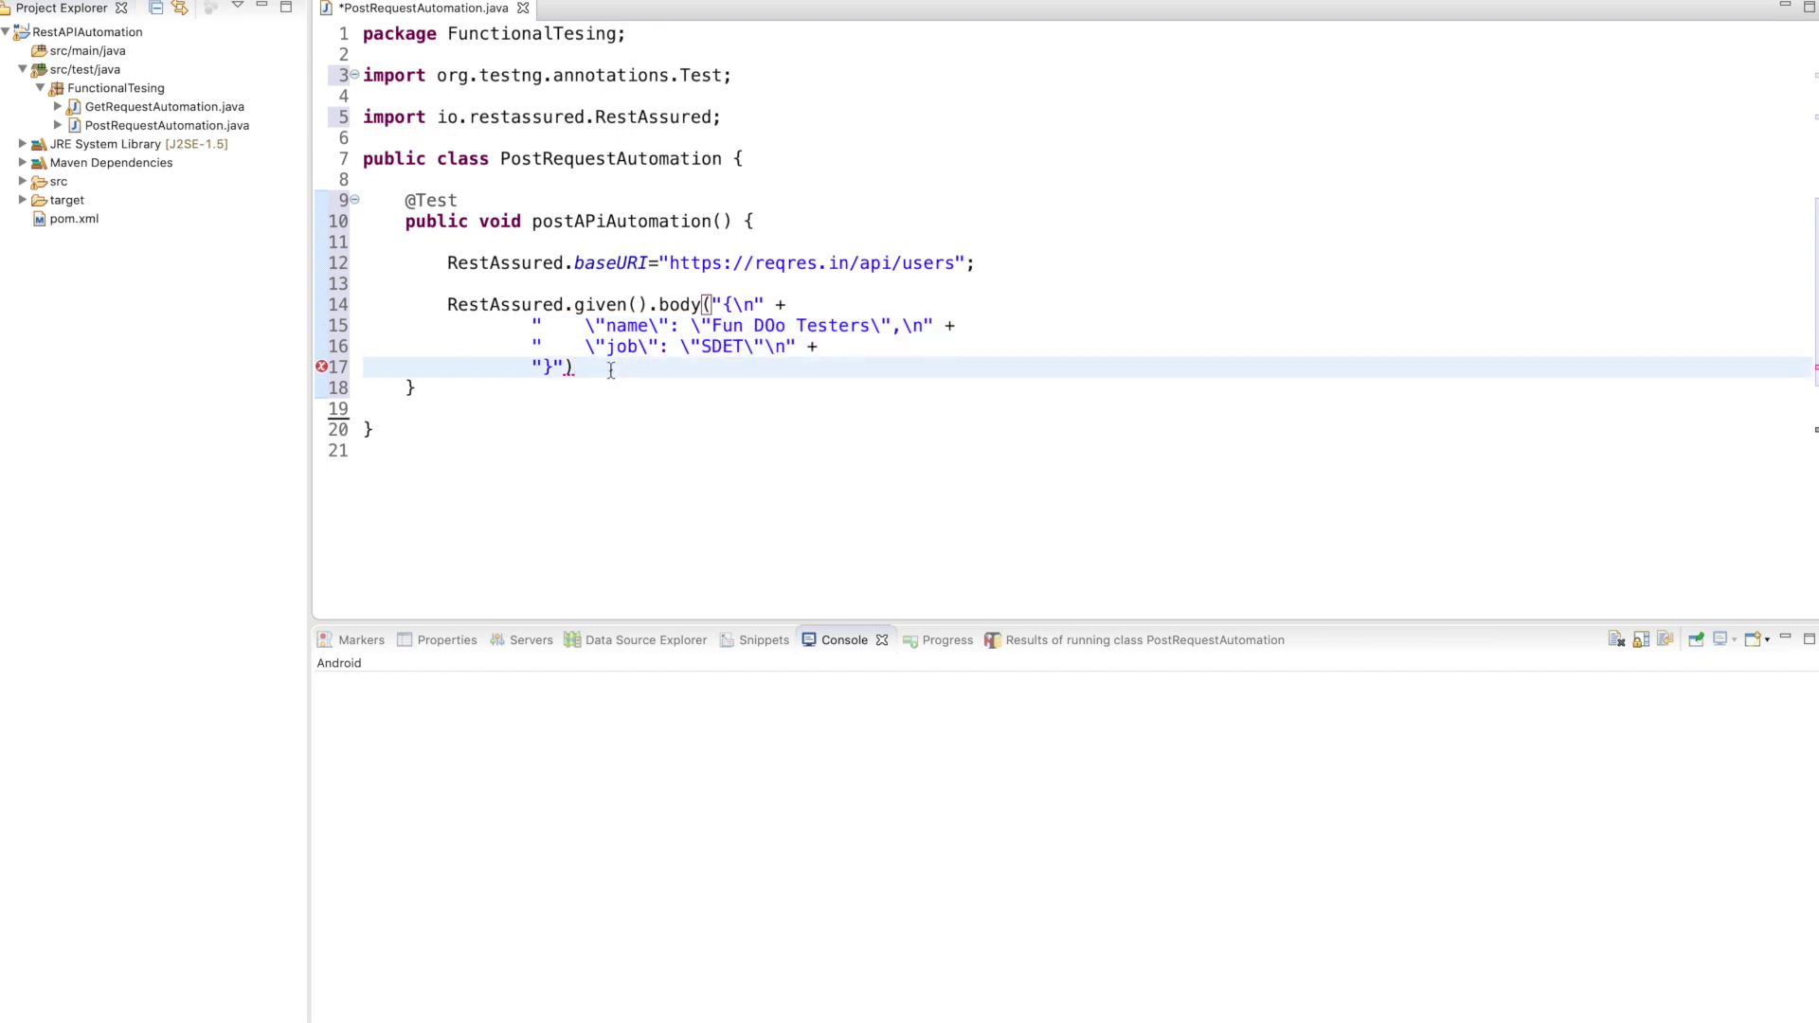
{"action": "type", "text": "."}
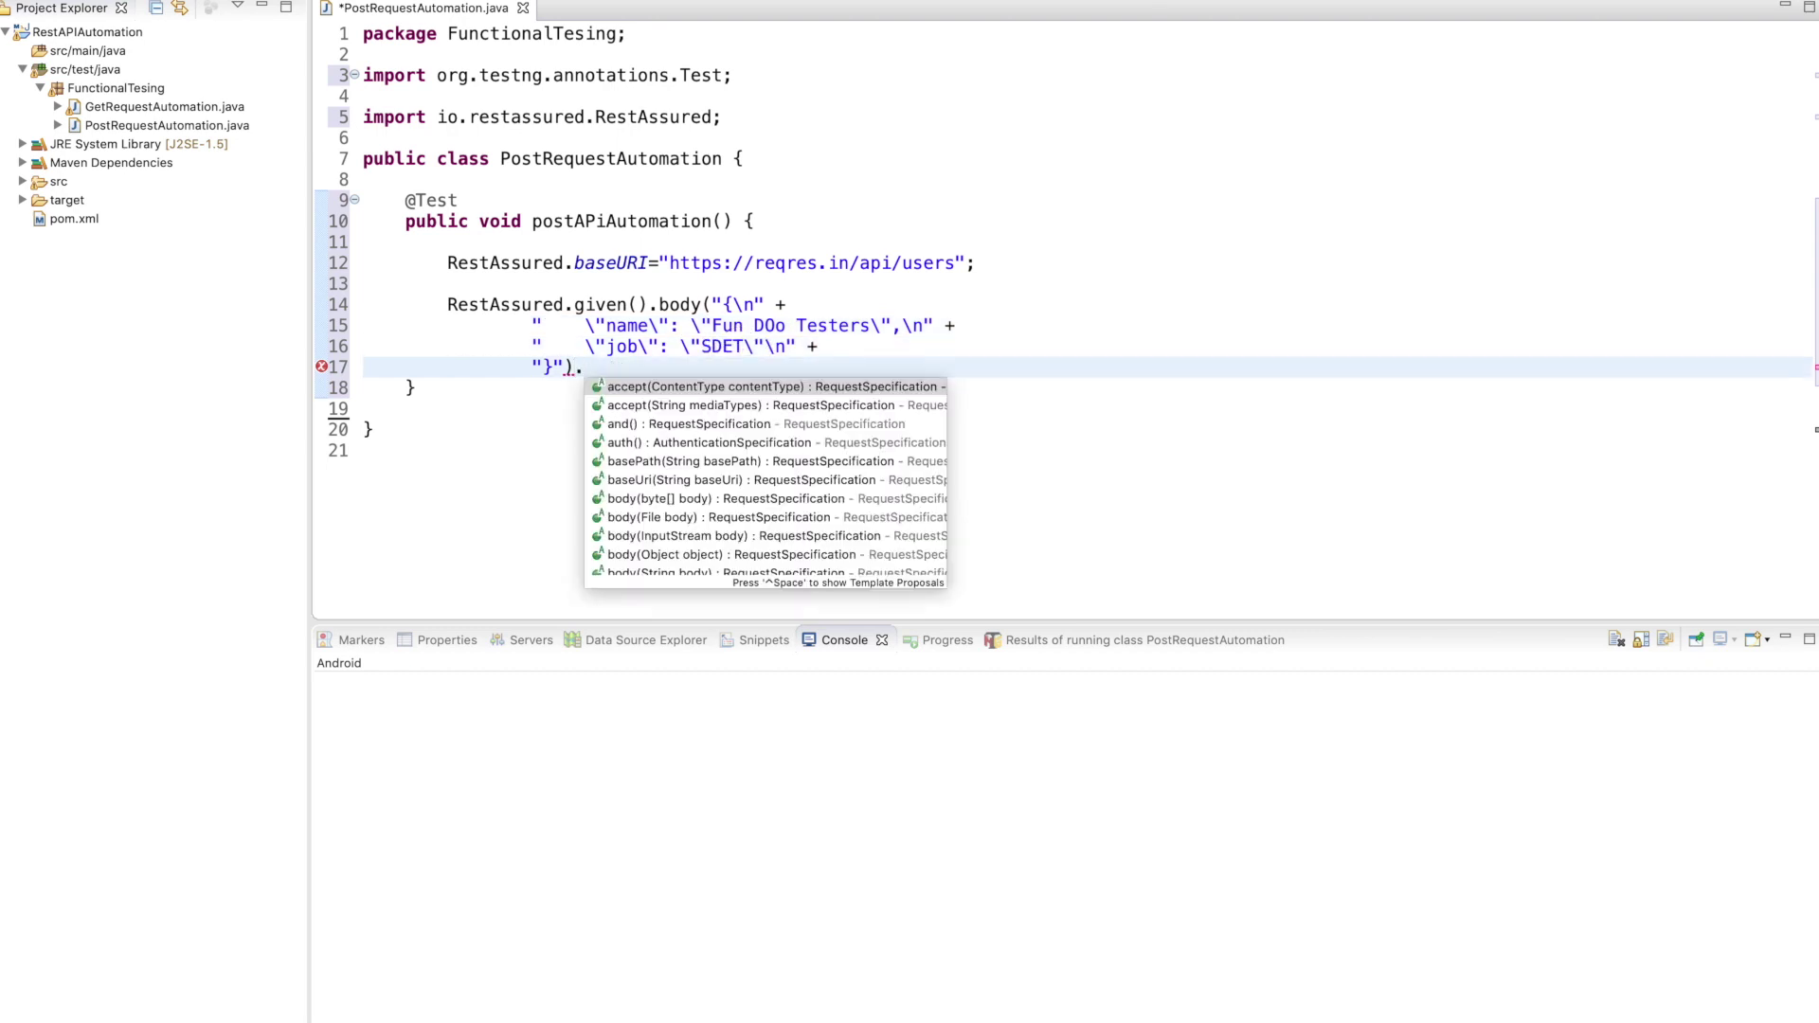
{"action": "type", "text": "post"}
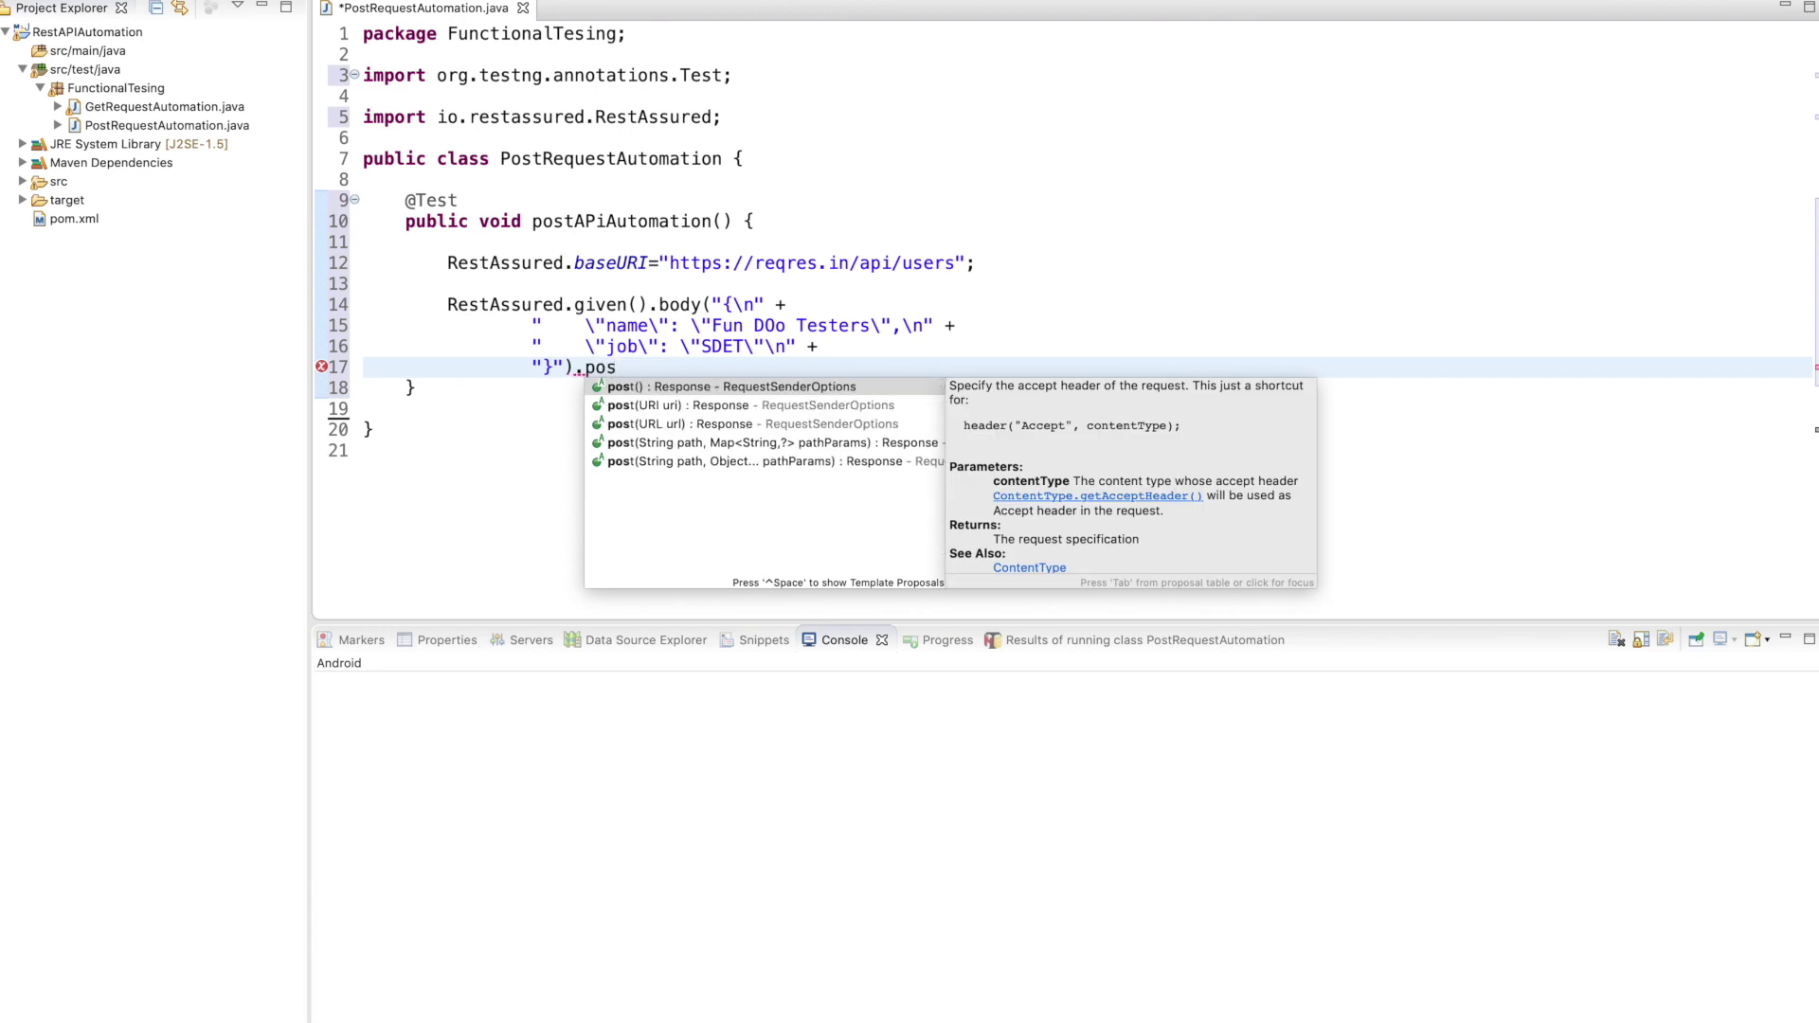
{"action": "key", "text": "Return"}
{"action": "key", "text": "Right"}
{"action": "type", "text": "."}
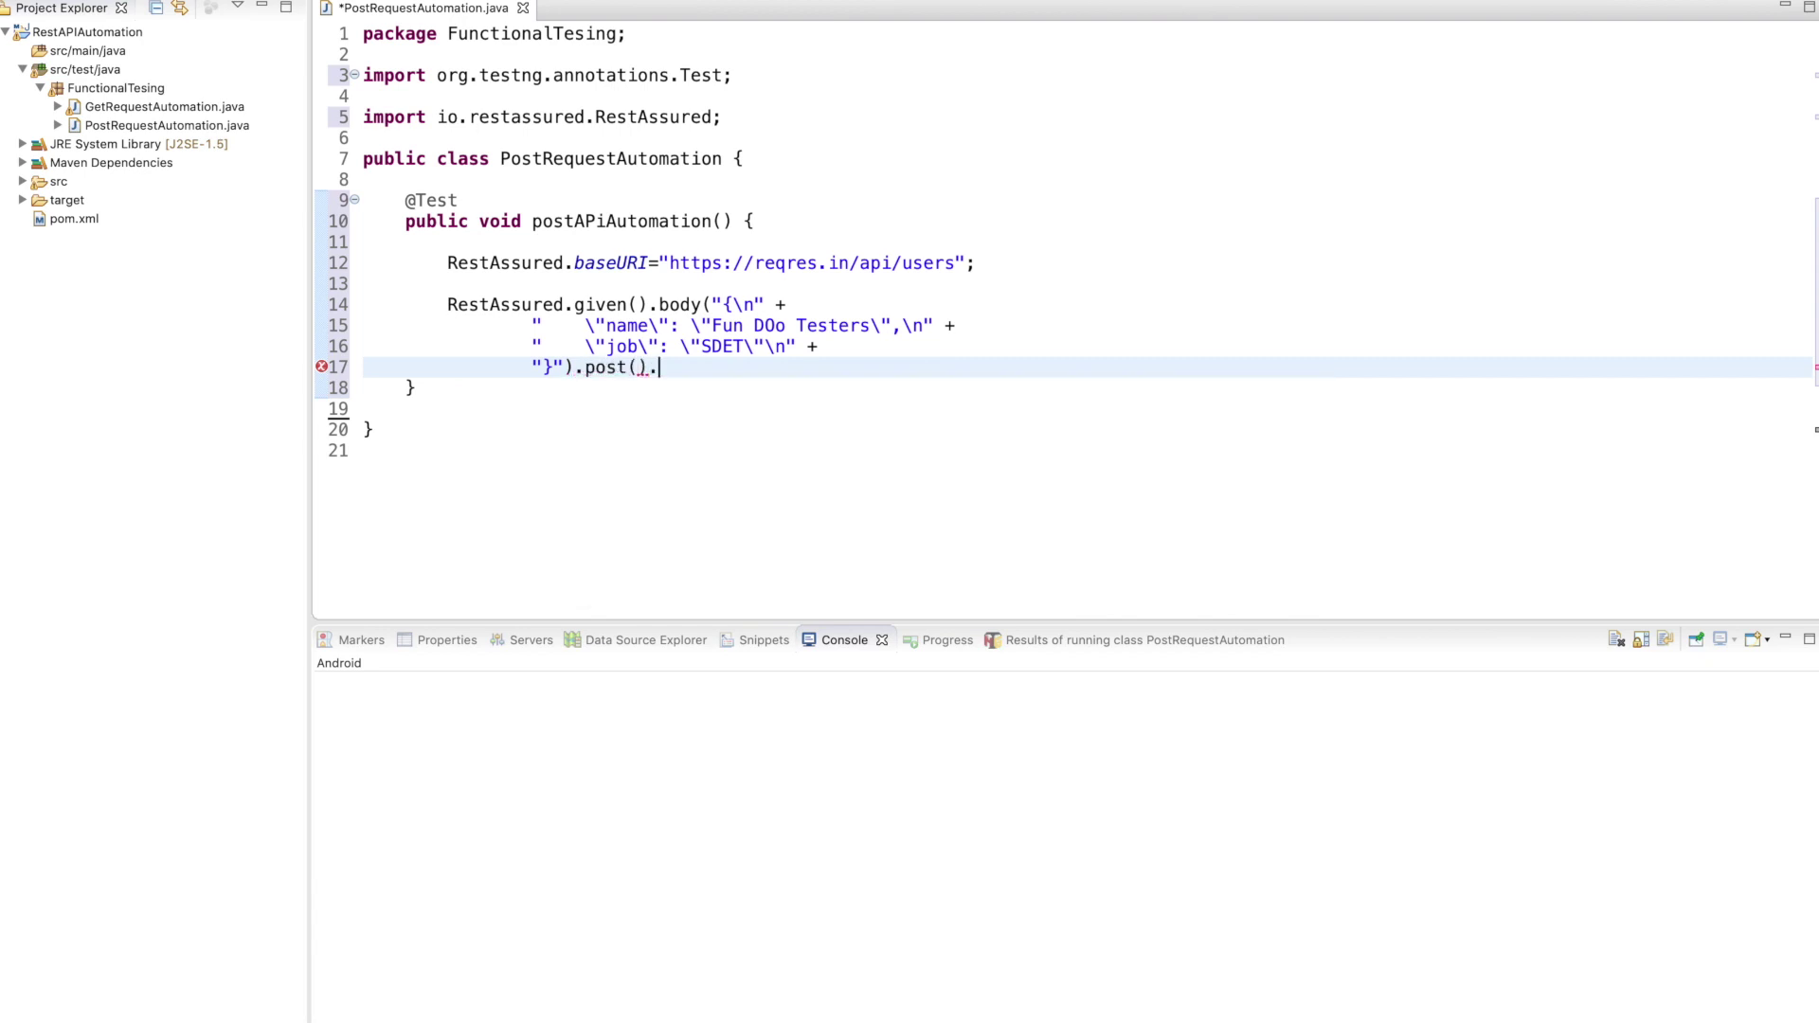
{"action": "type", "text": "the"}
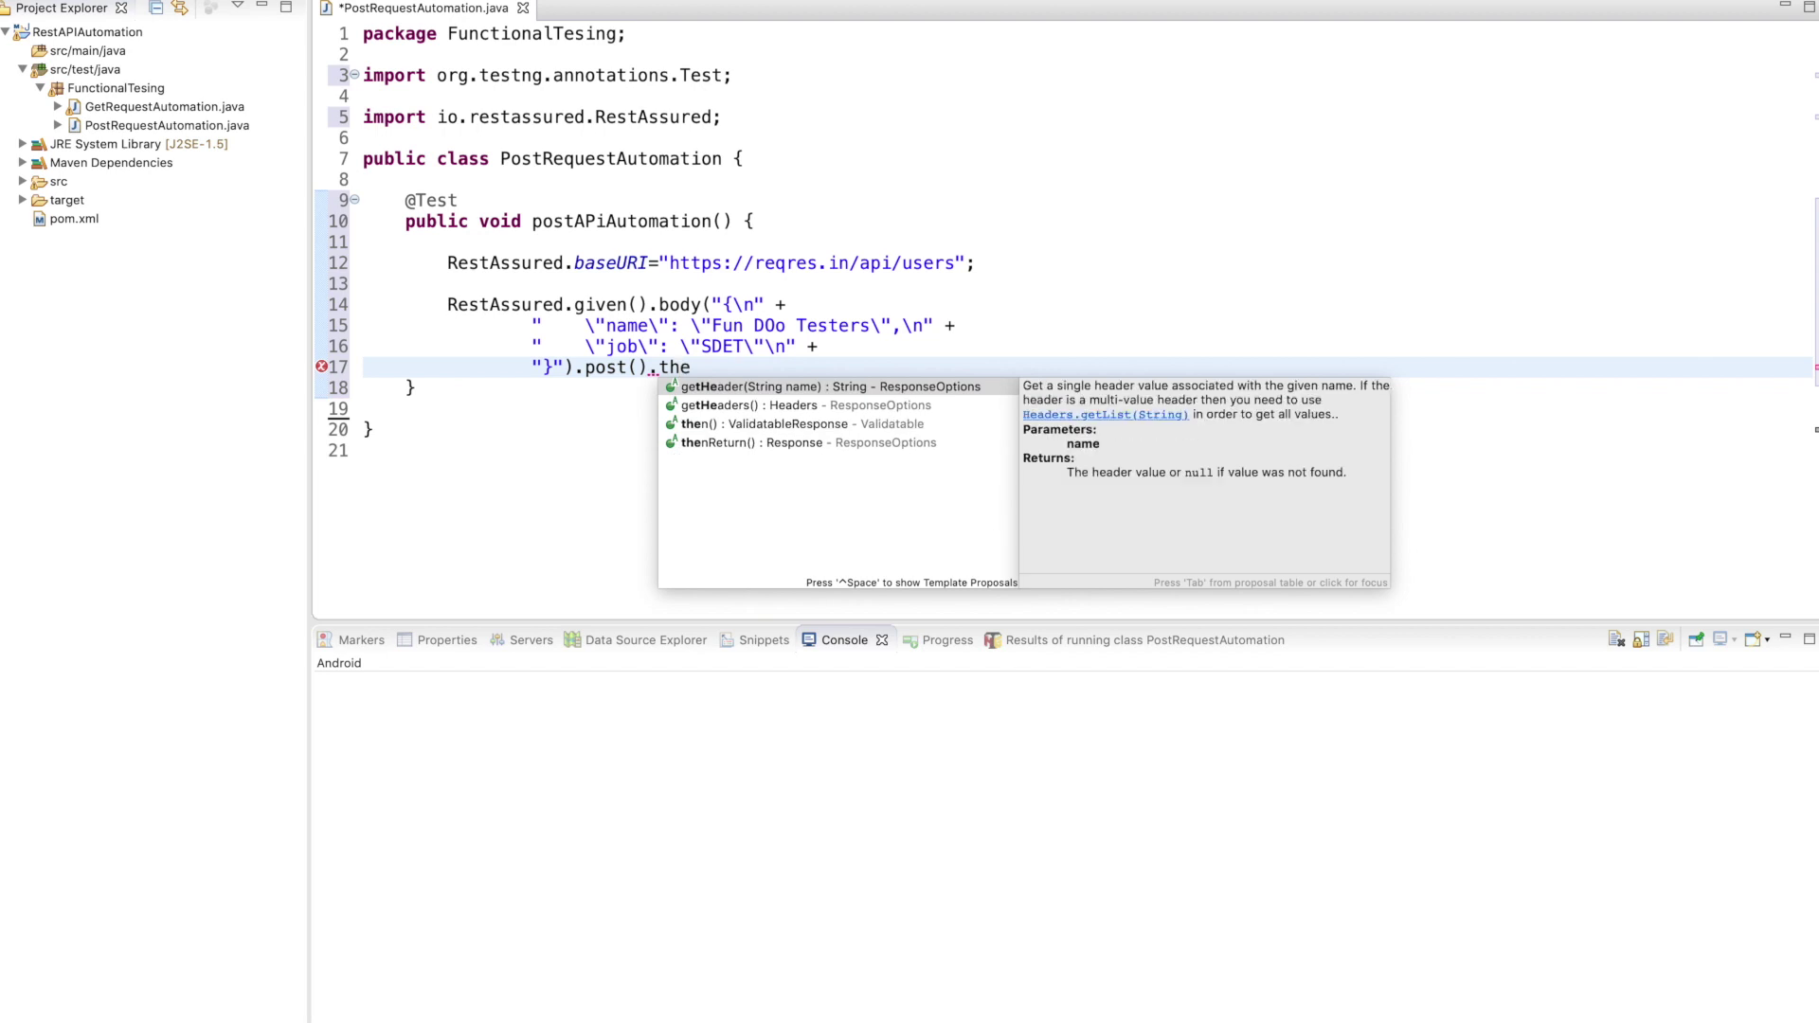
{"action": "type", "text": "n"}
{"action": "key", "text": "Return"}
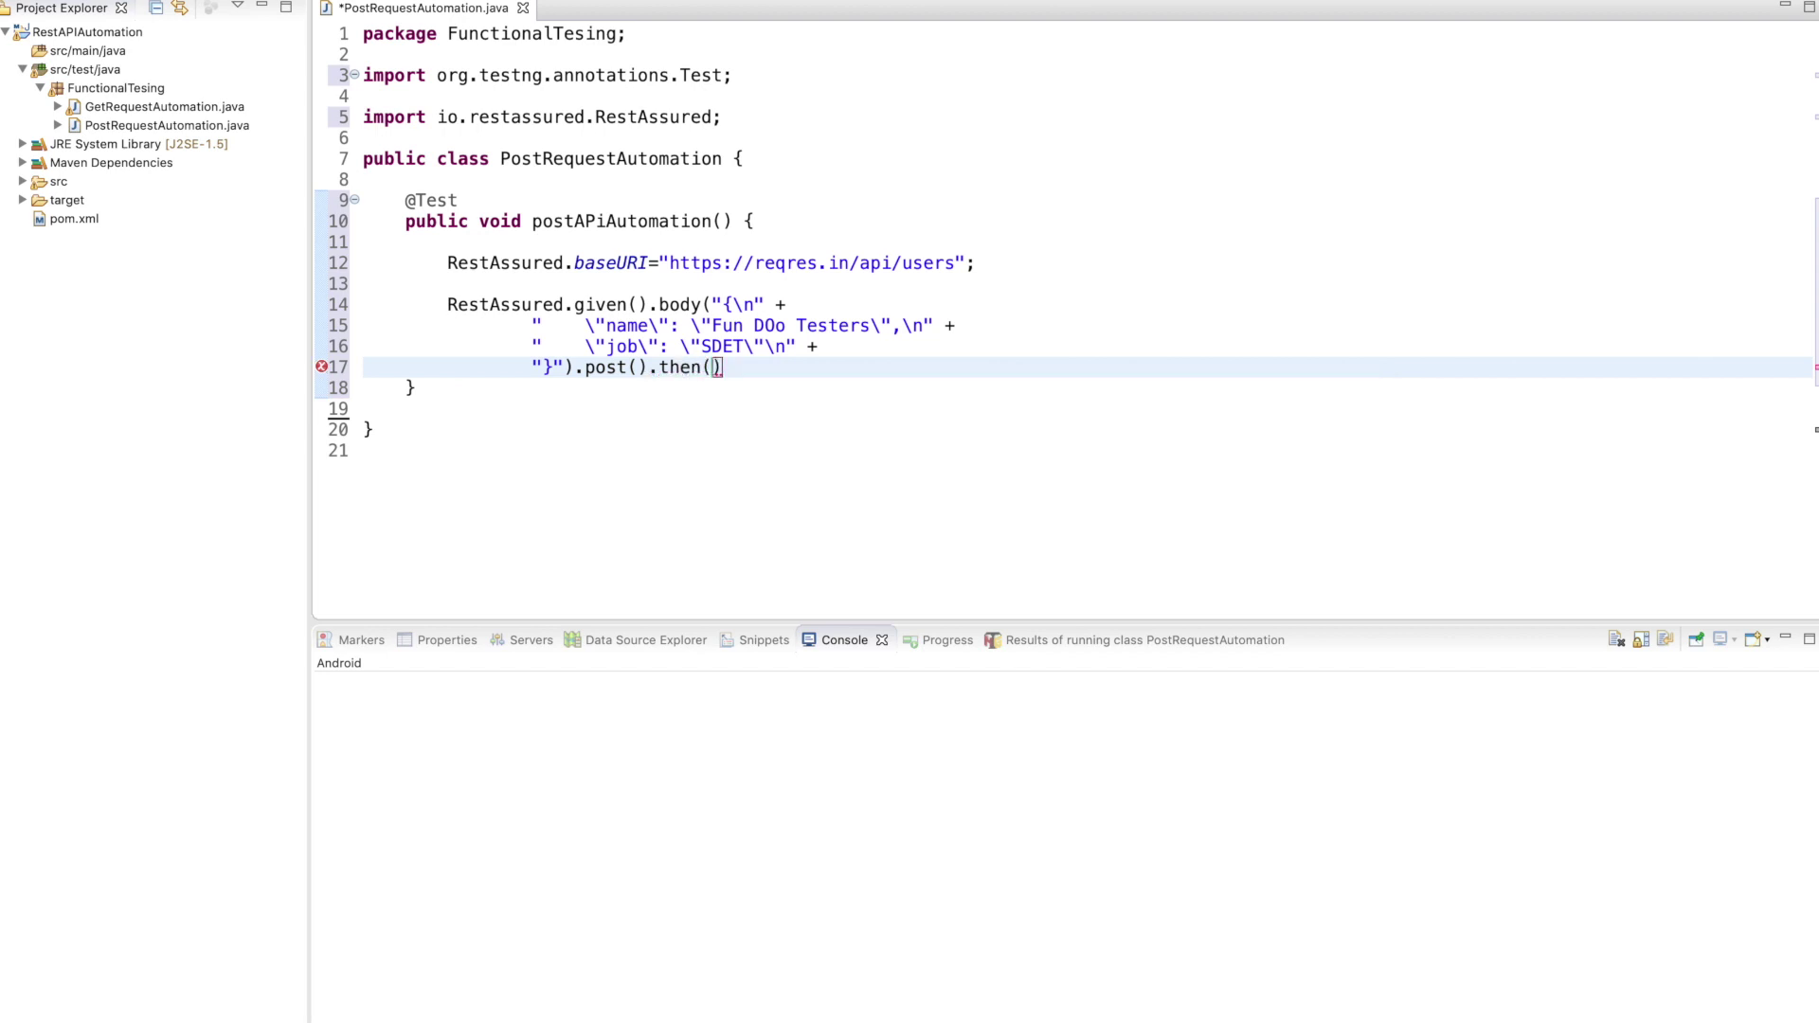
{"action": "key", "text": "Return"}
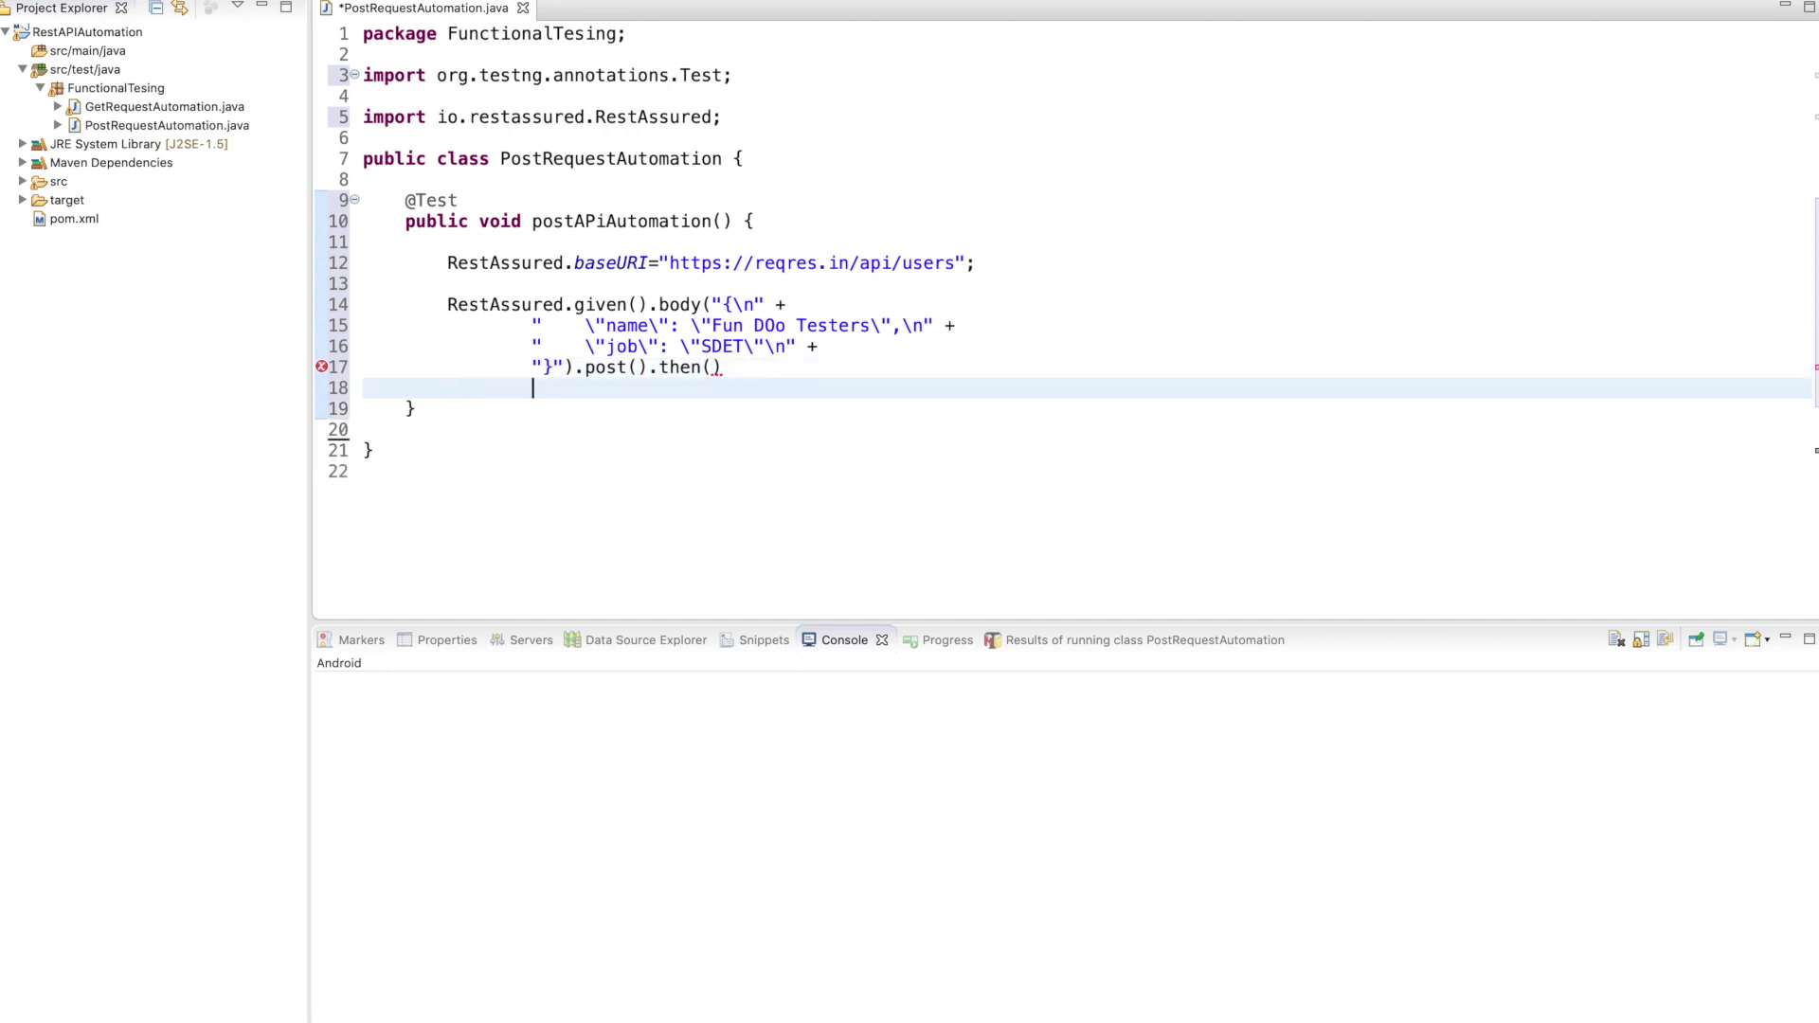
{"action": "type", "text": ".lo"}
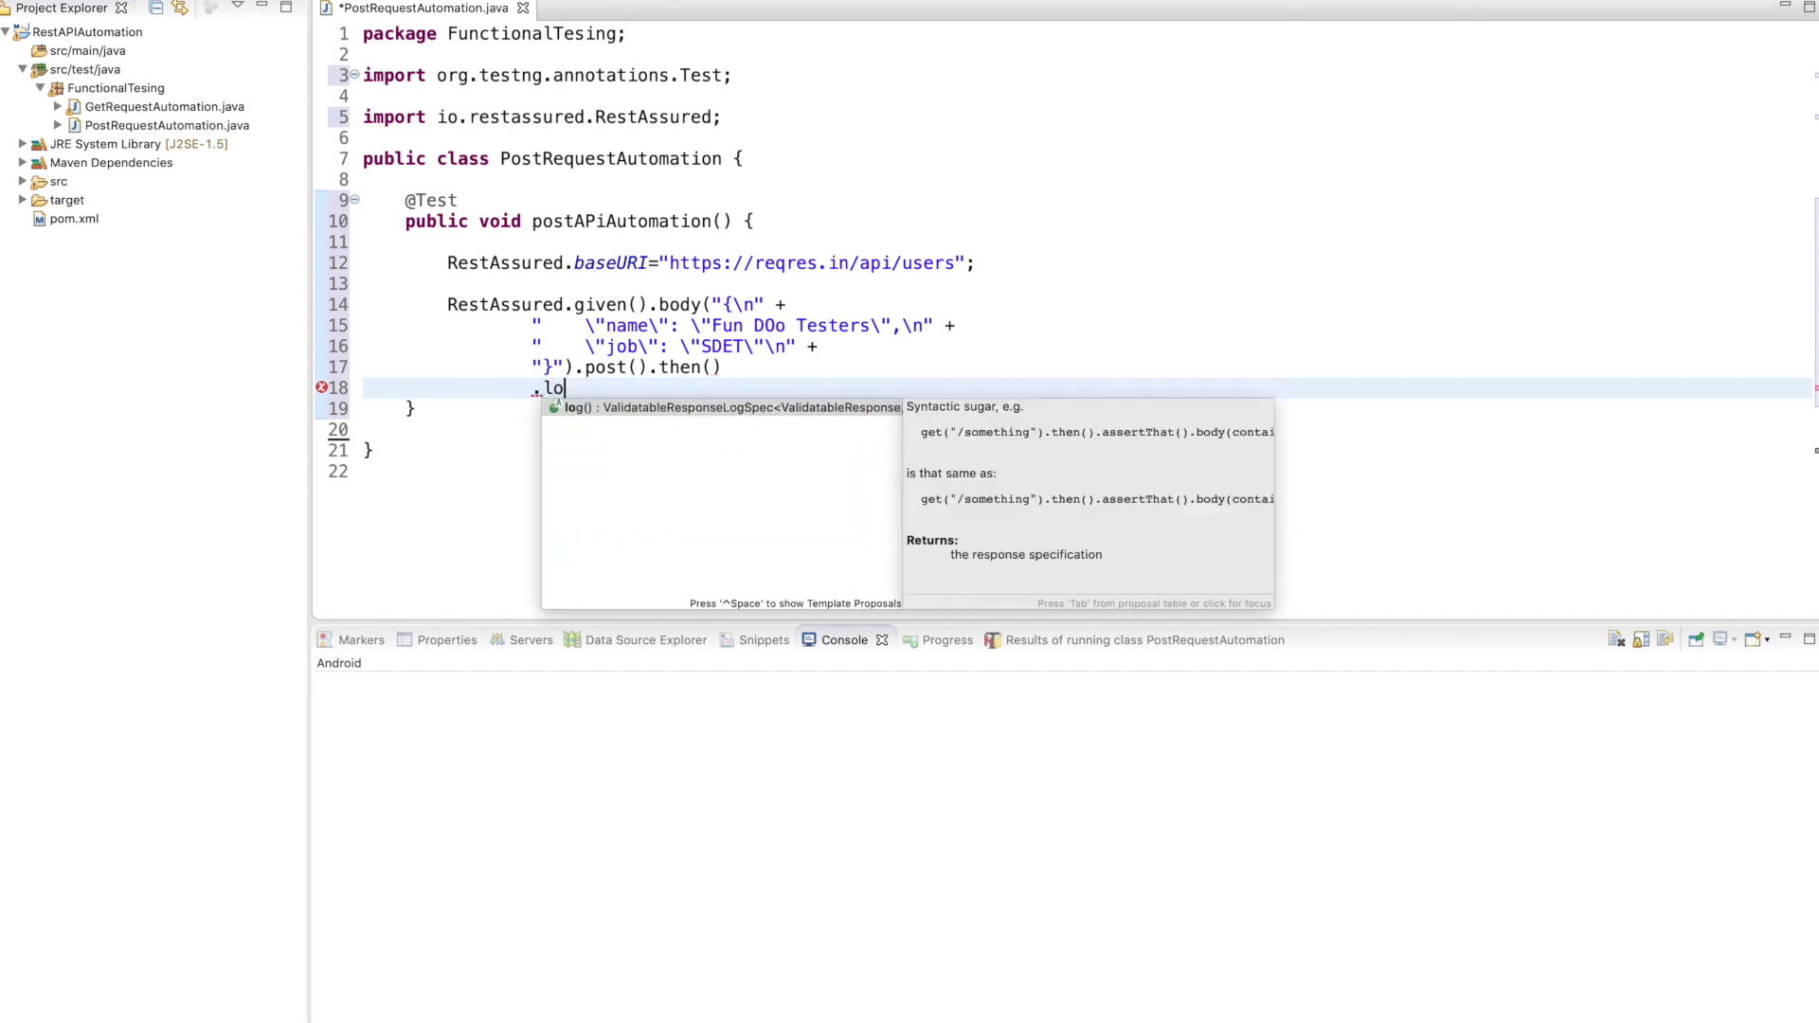
{"action": "key", "text": "Return"}
{"action": "key", "text": "Return"}
{"action": "key", "text": "Return"}
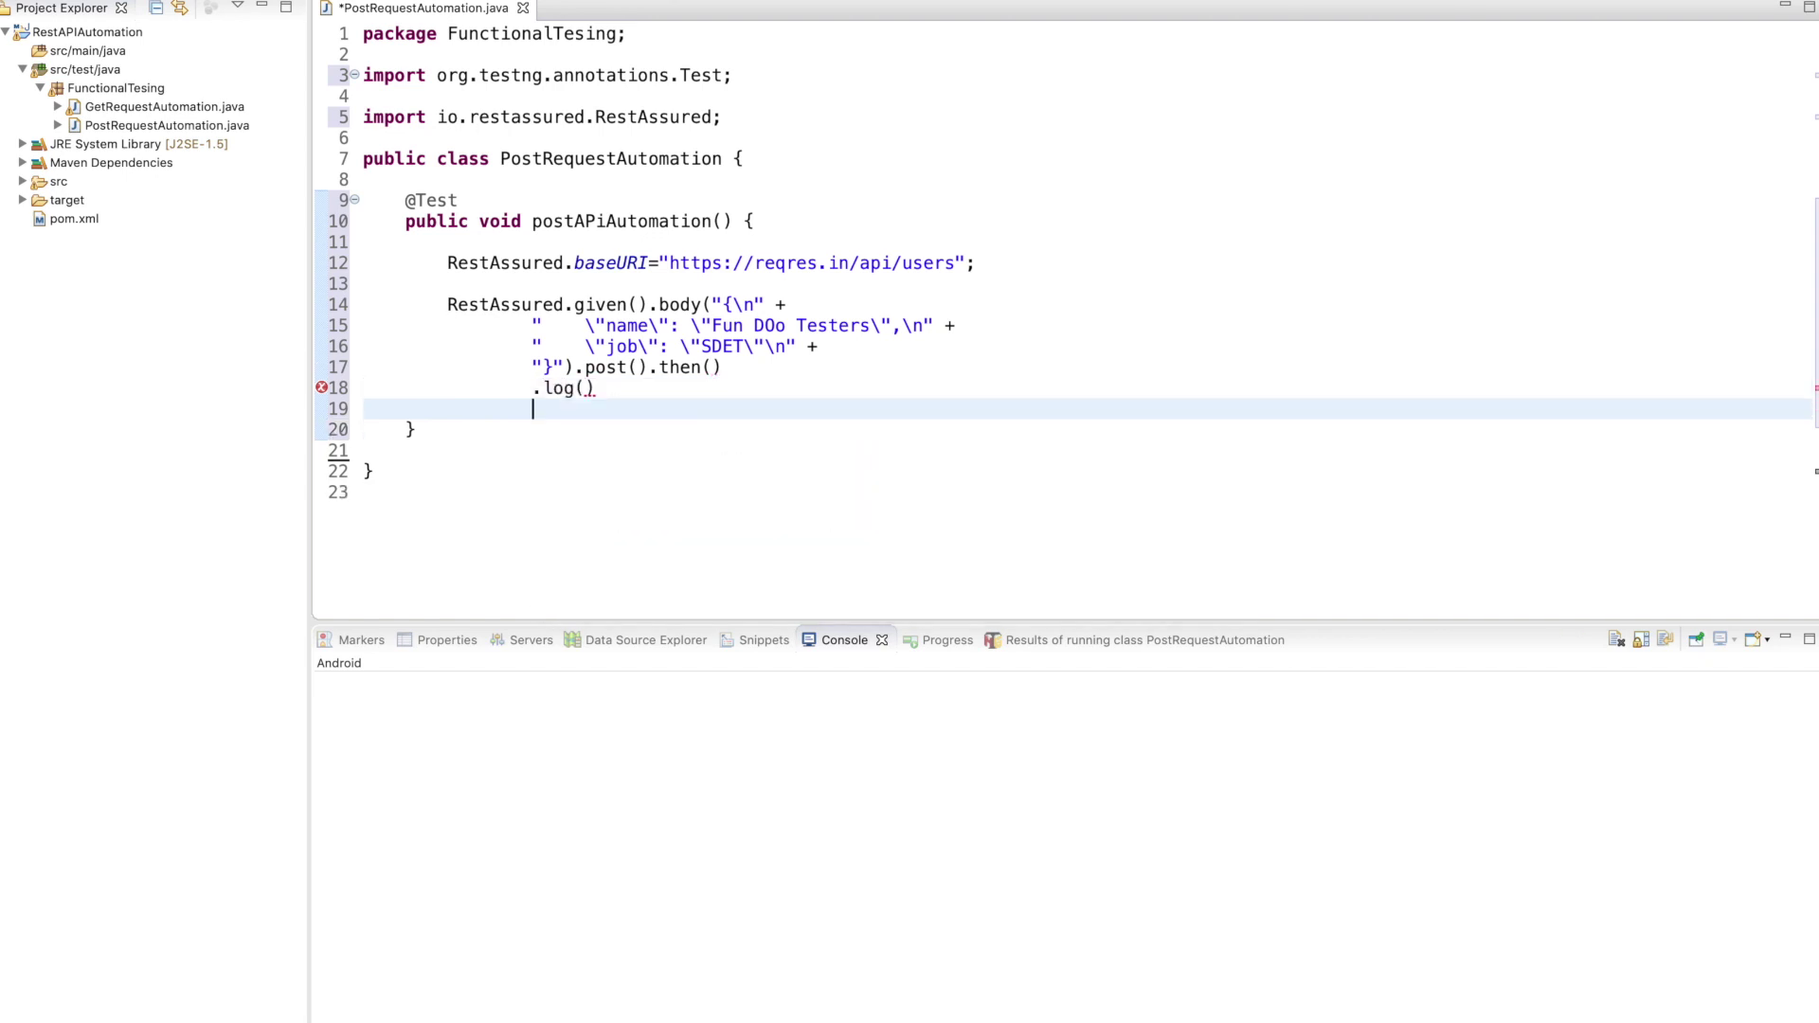
{"action": "type", "text": "."}
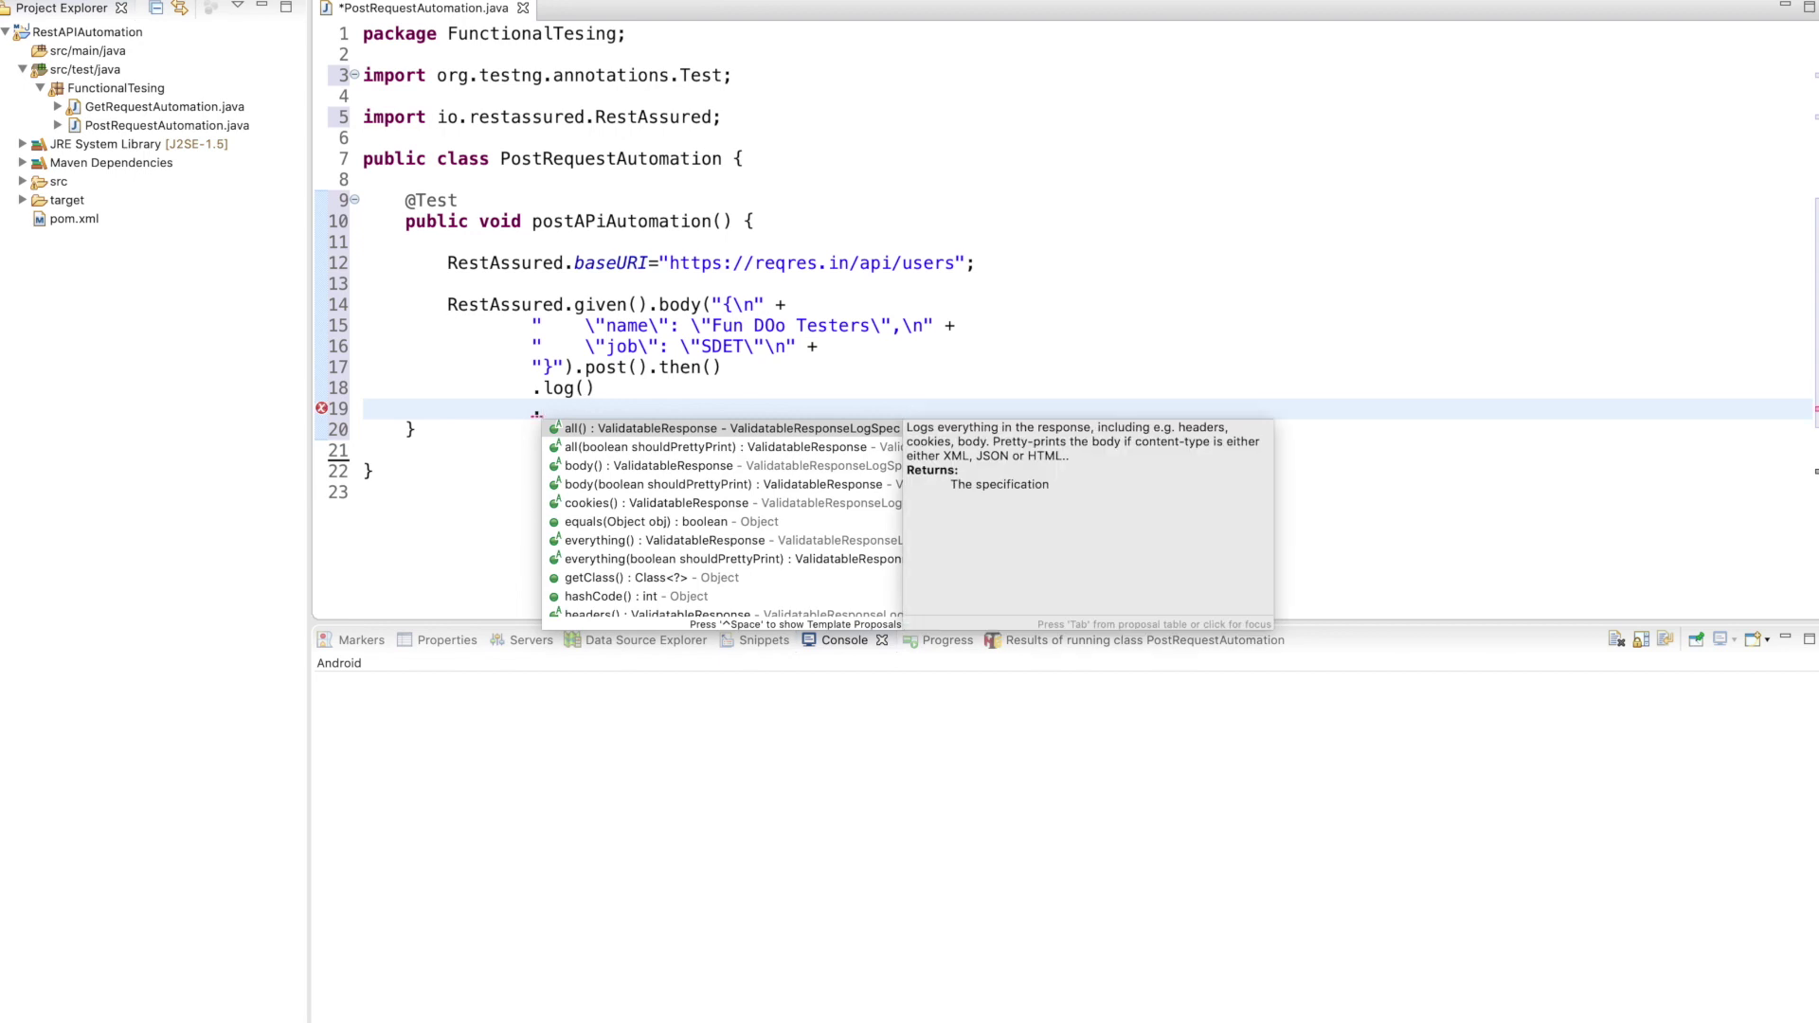
{"action": "key", "text": "Return"}
{"action": "key", "text": "Return"}
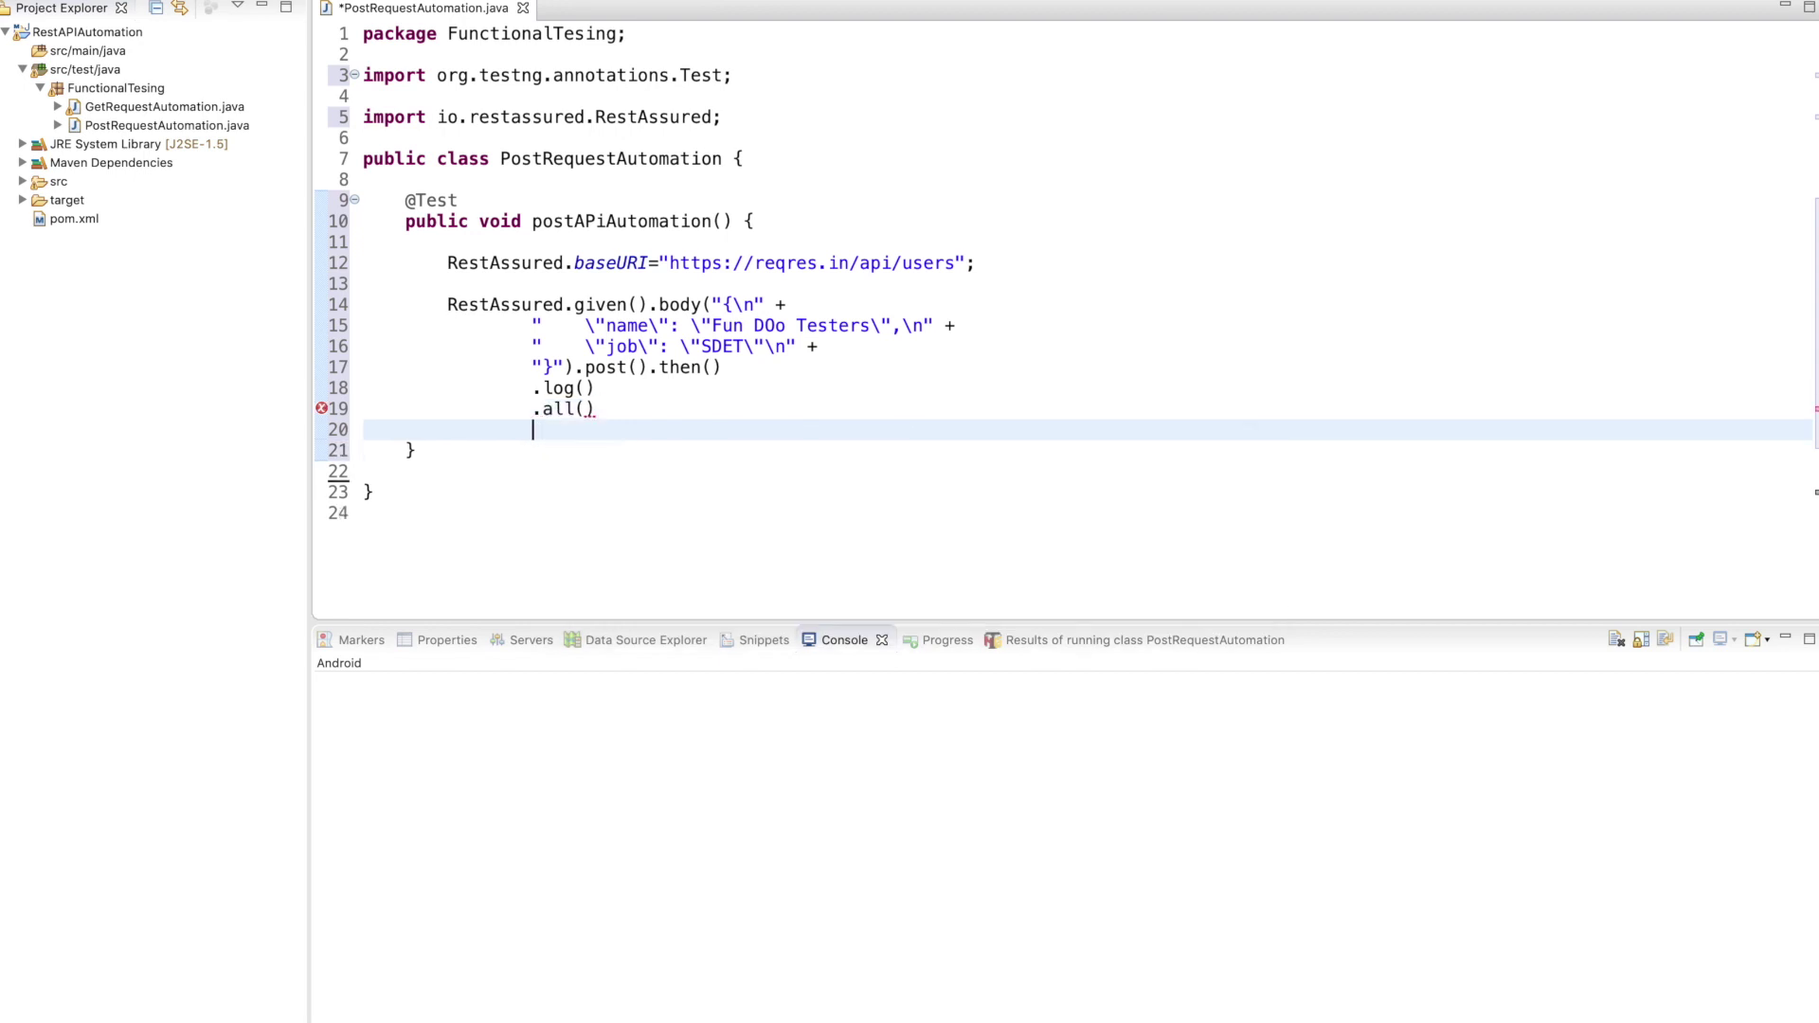
{"action": "type", "text": "."}
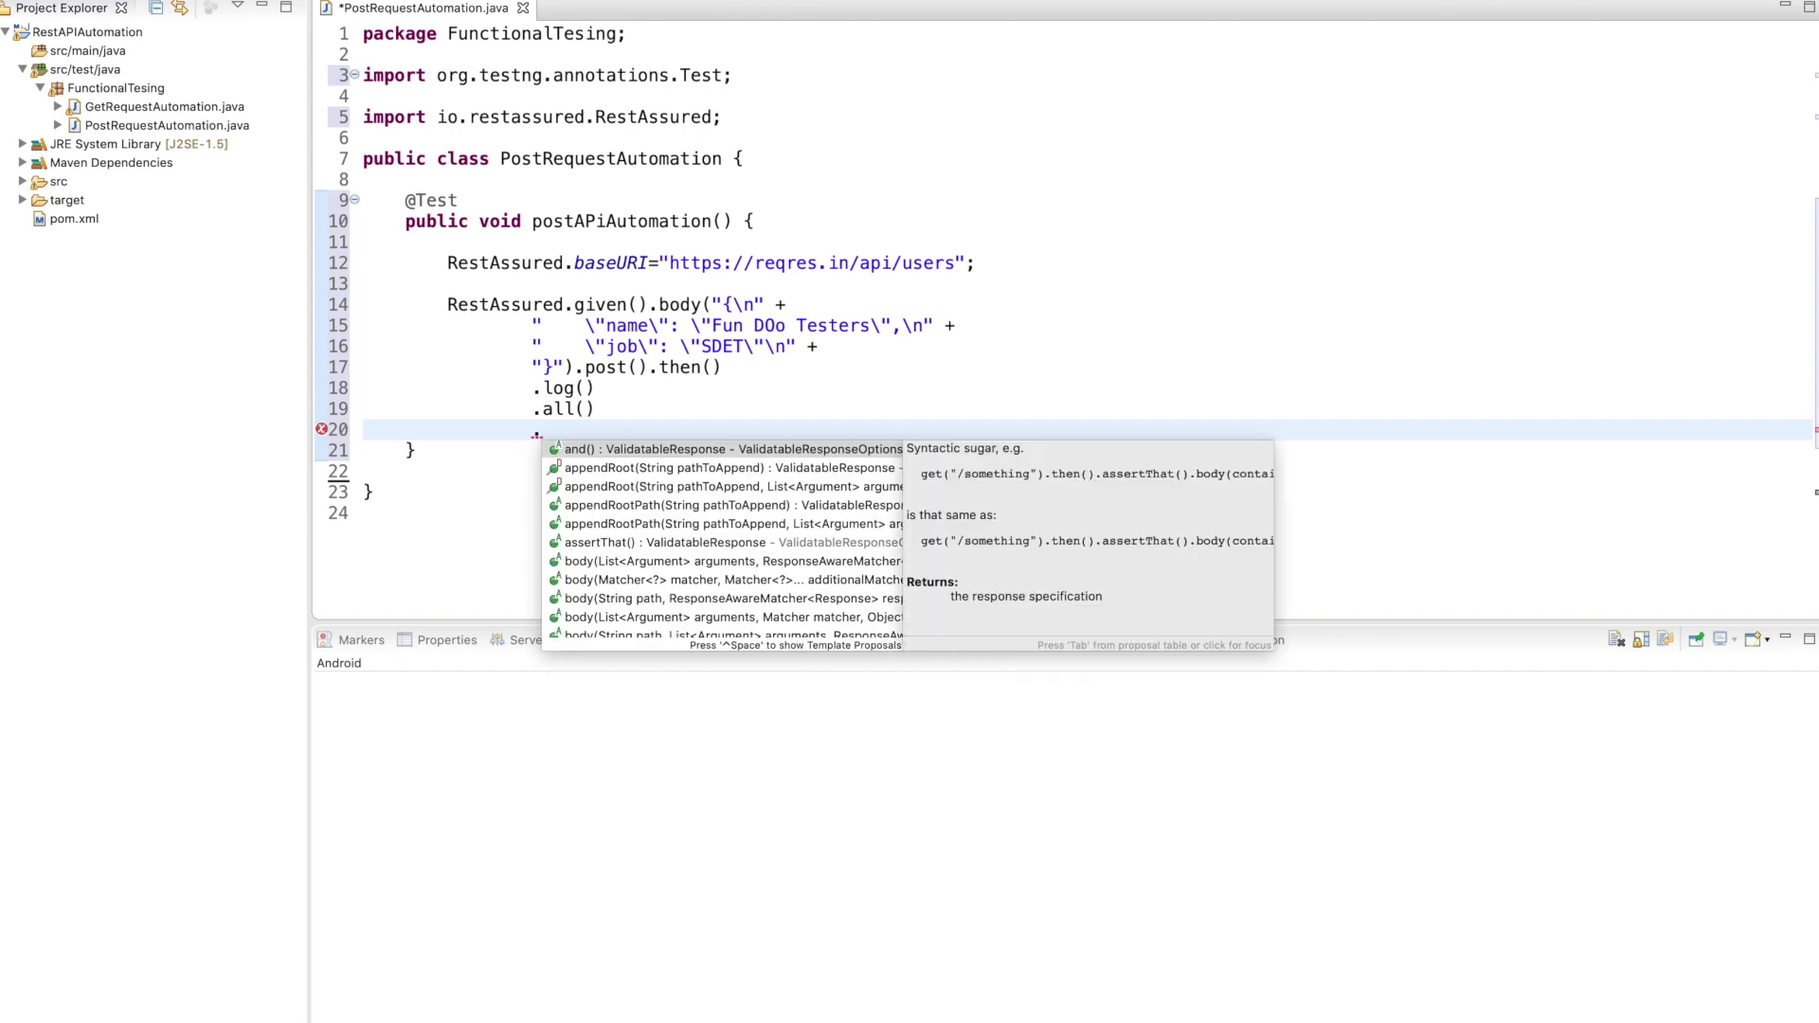
{"action": "type", "text": "as"}
Add .assertThat().statusCode() to the response chain.
{"action": "key", "text": "Return"}
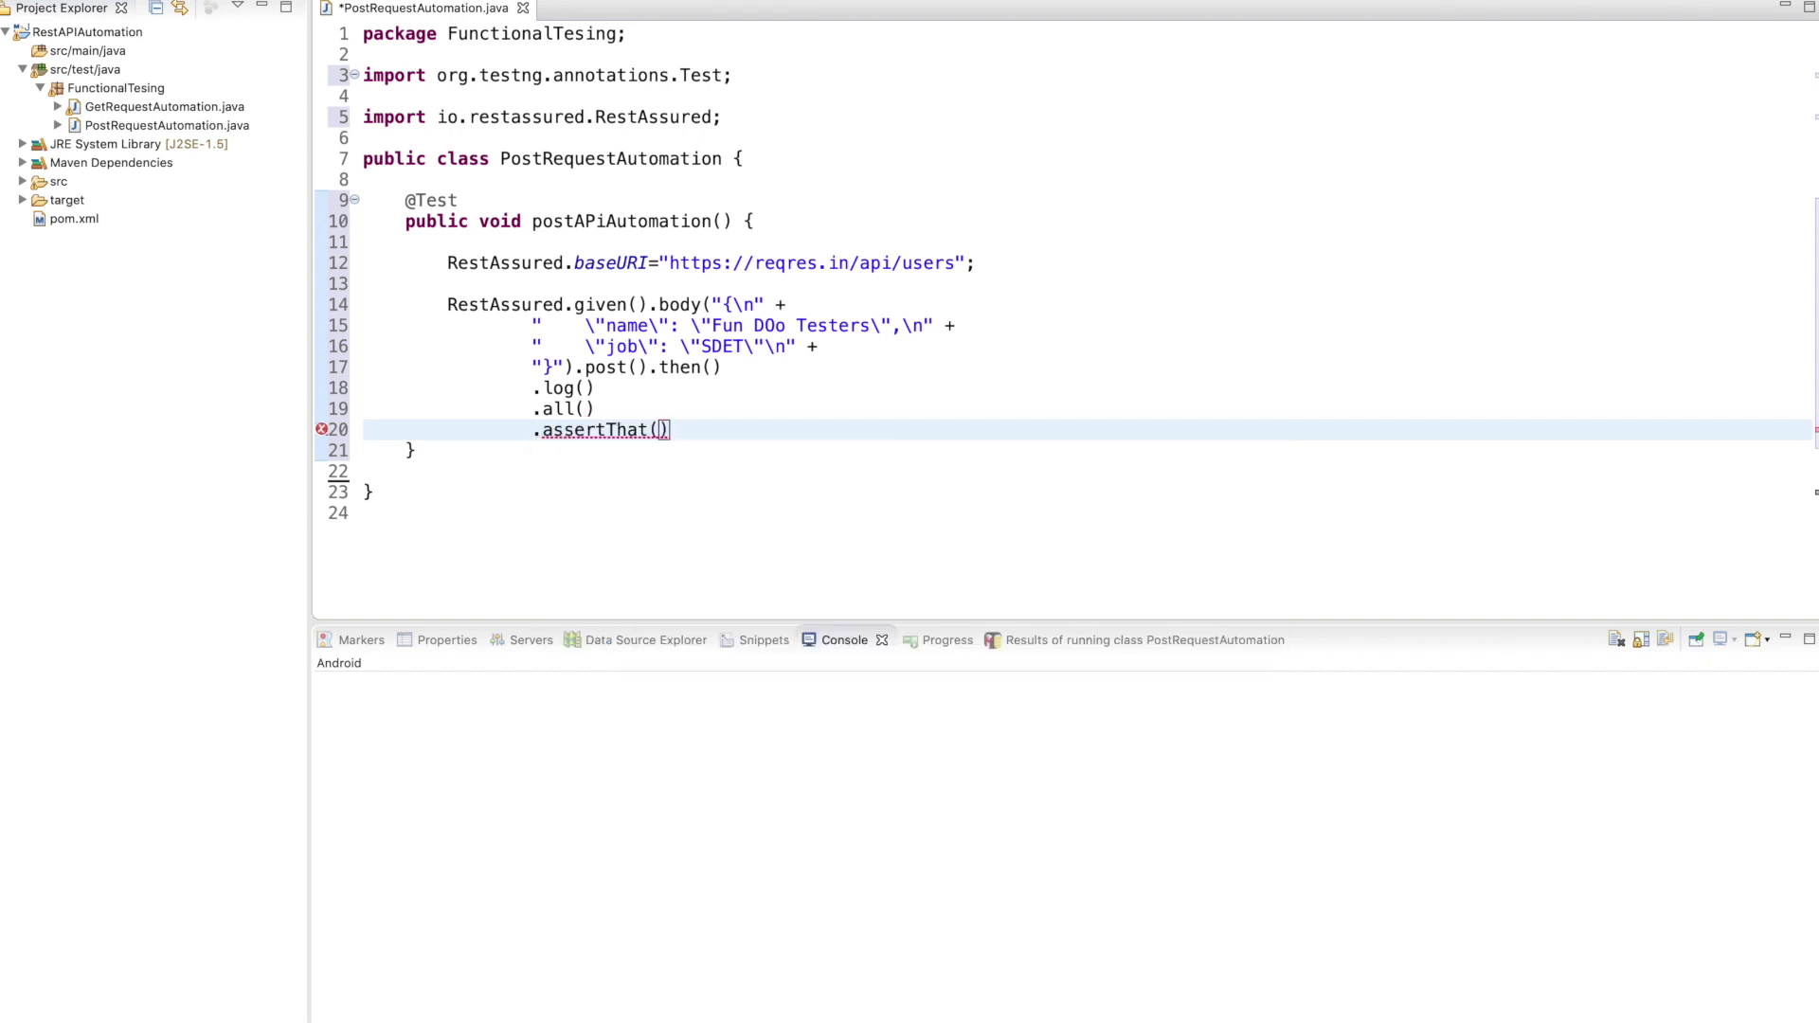
{"action": "key", "text": "Right"}
{"action": "key", "text": "Return"}
{"action": "type", "text": ".sts"}
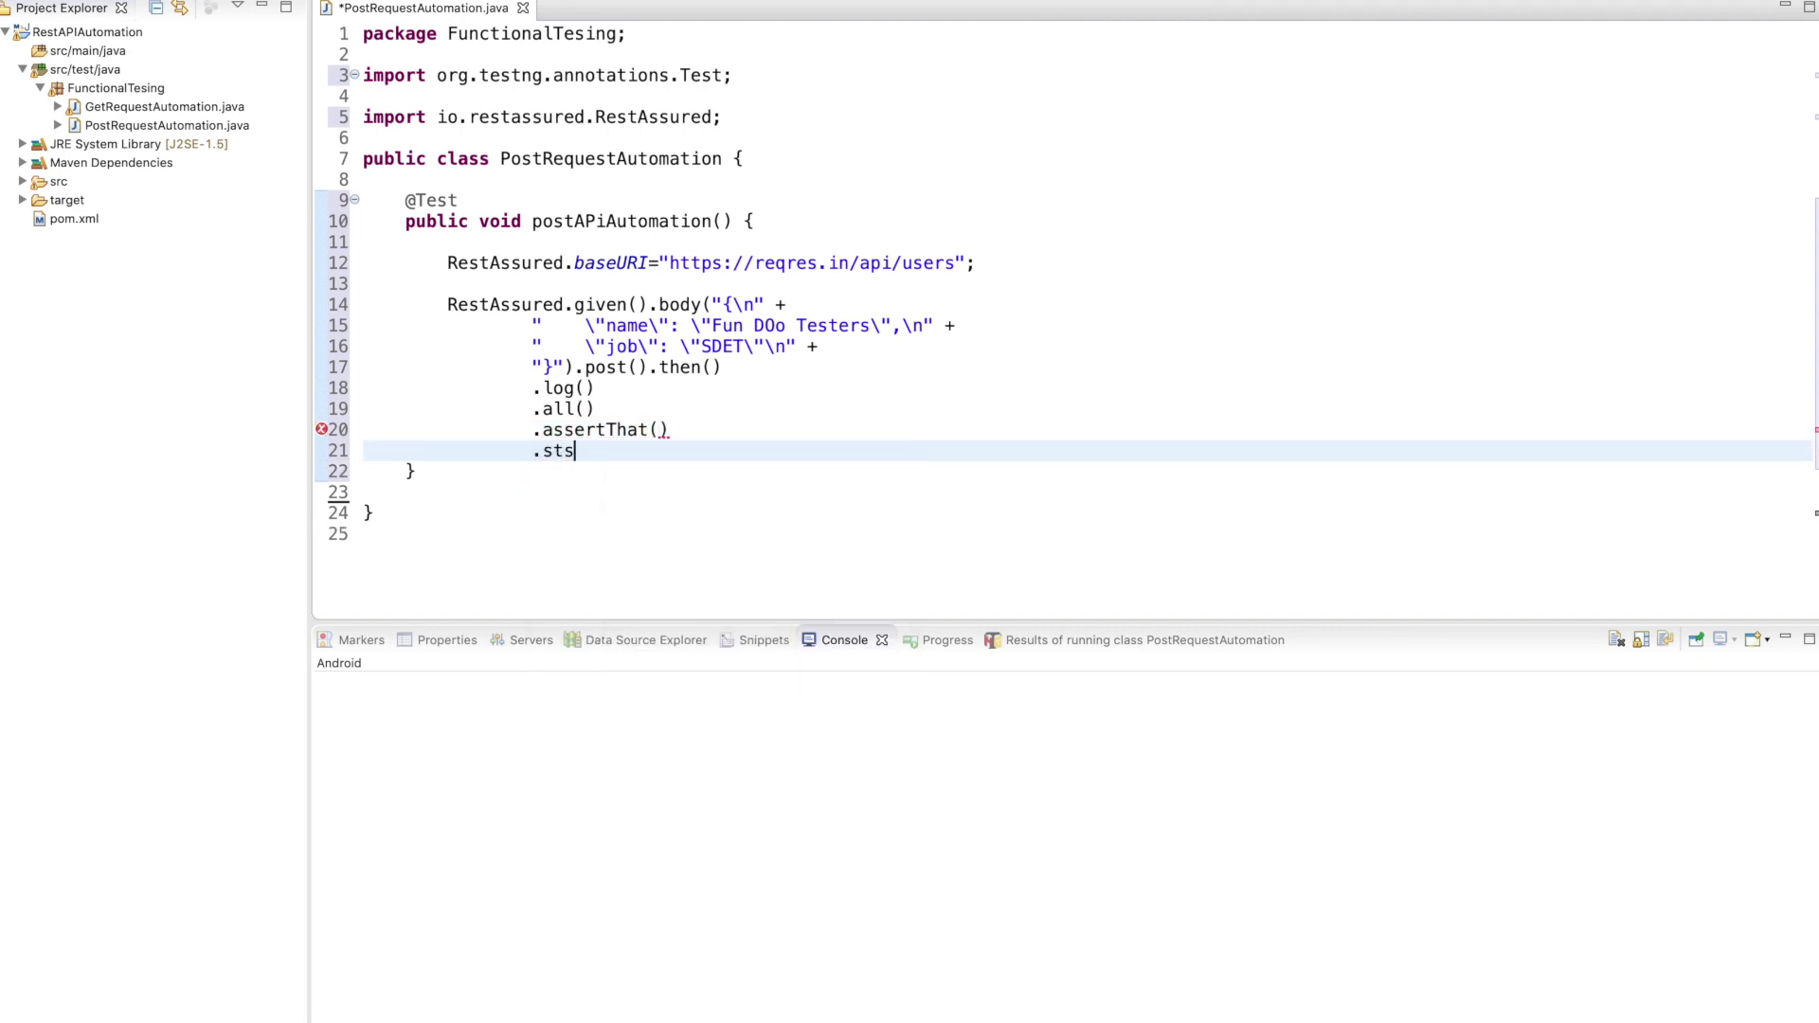
{"action": "key", "text": "BackSpace"}
{"action": "key", "text": "ctrl+space"}
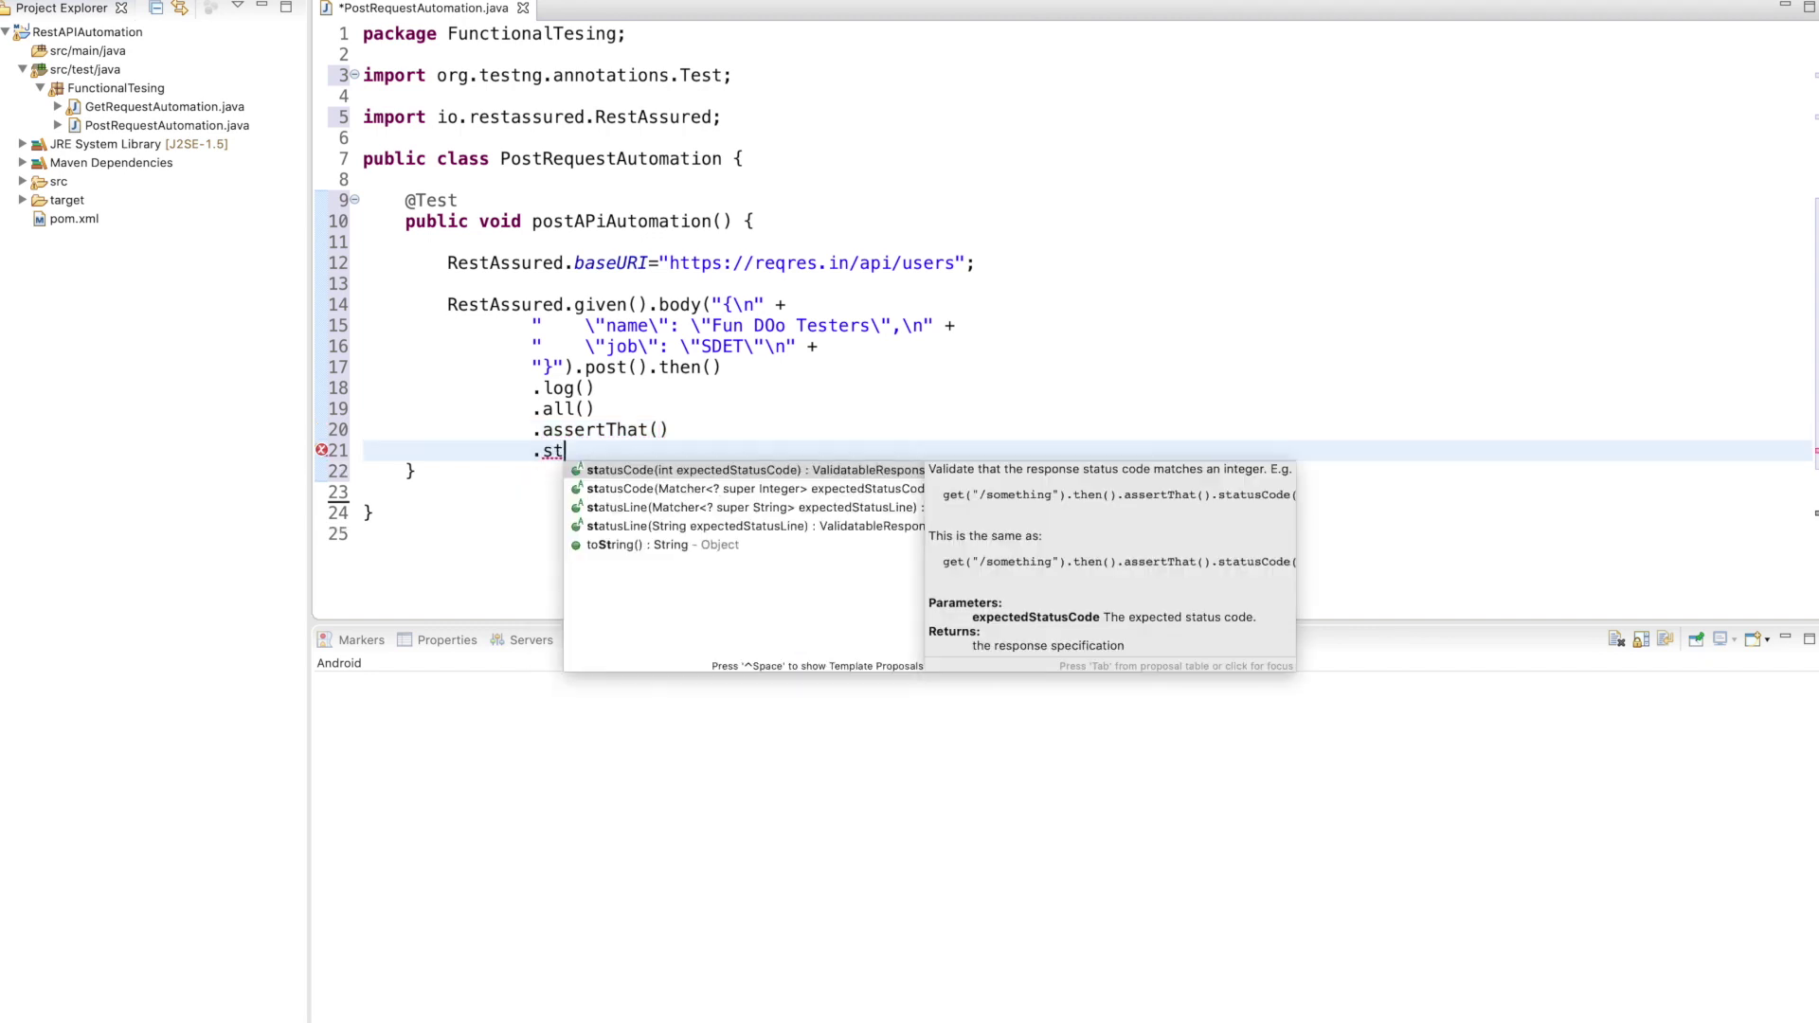
{"action": "key", "text": "Return"}
{"action": "key", "text": "Left"}
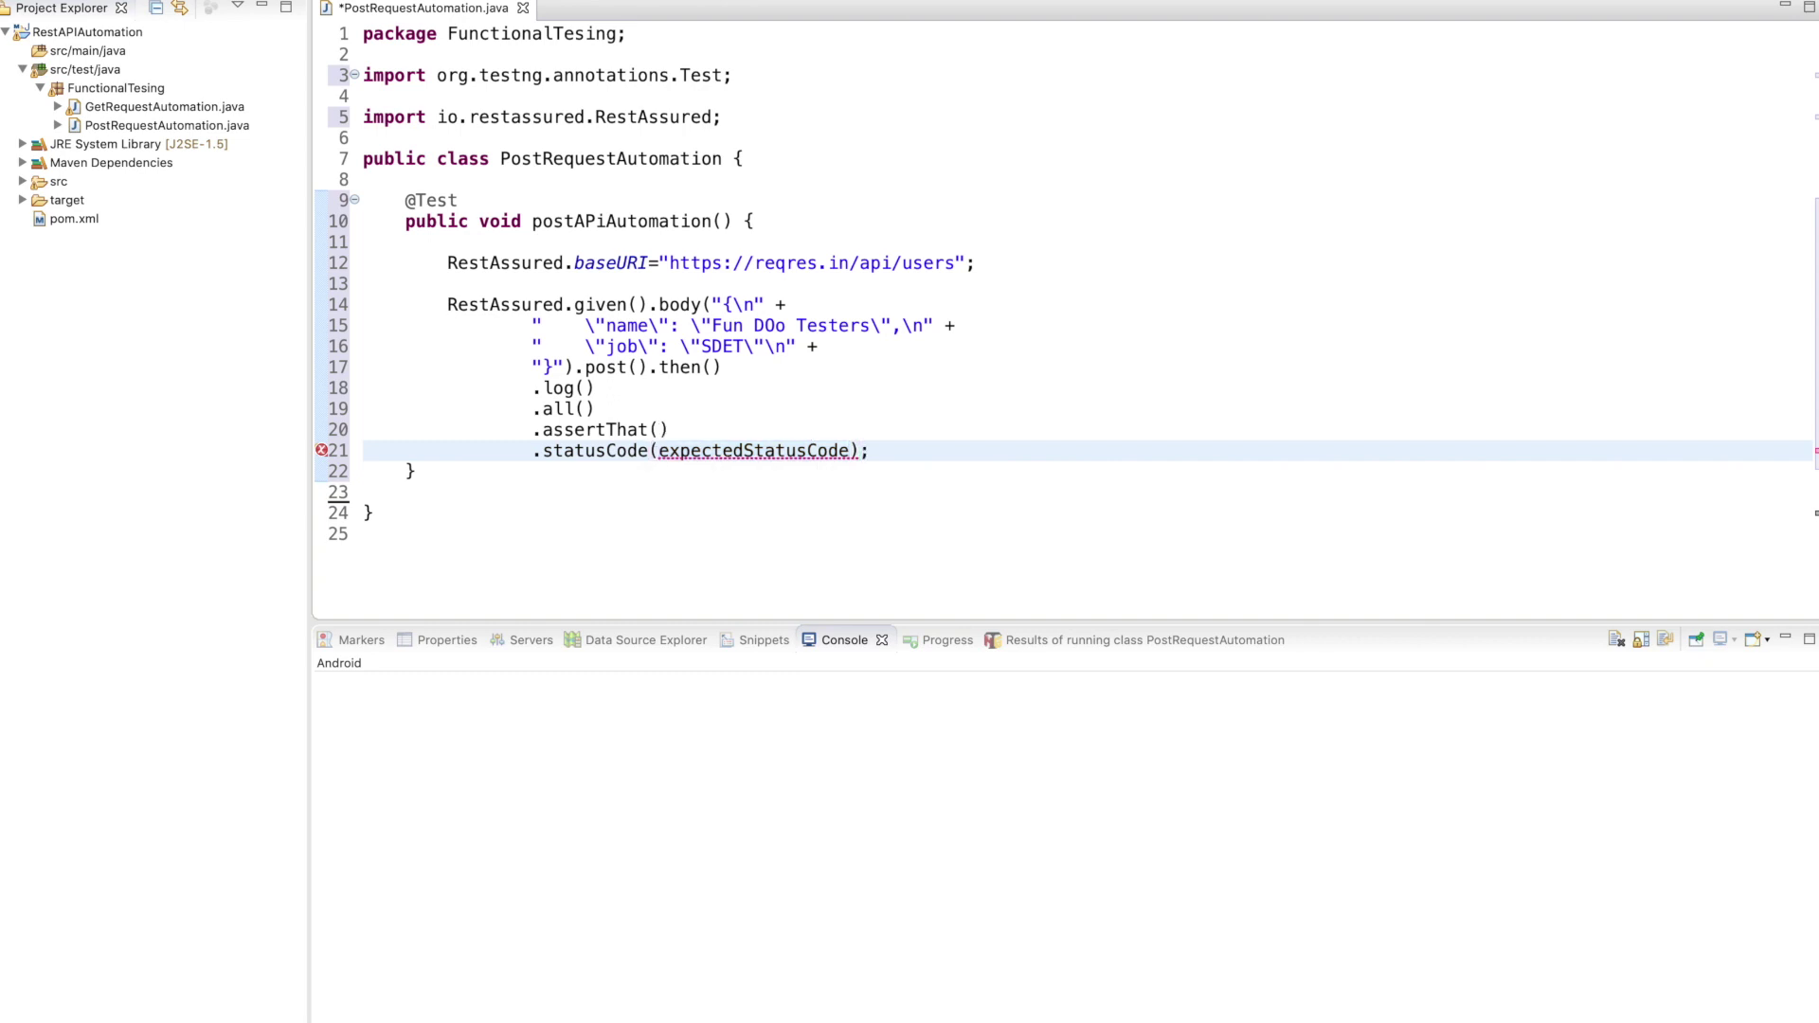
Copy 201 from the reqres.in response and use it as the expected status code.
{"action": "key", "text": "ctrl+Left"}
{"action": "double_click", "coordinate": [1038, 288]}
{"action": "key", "text": "ctrl+c"}
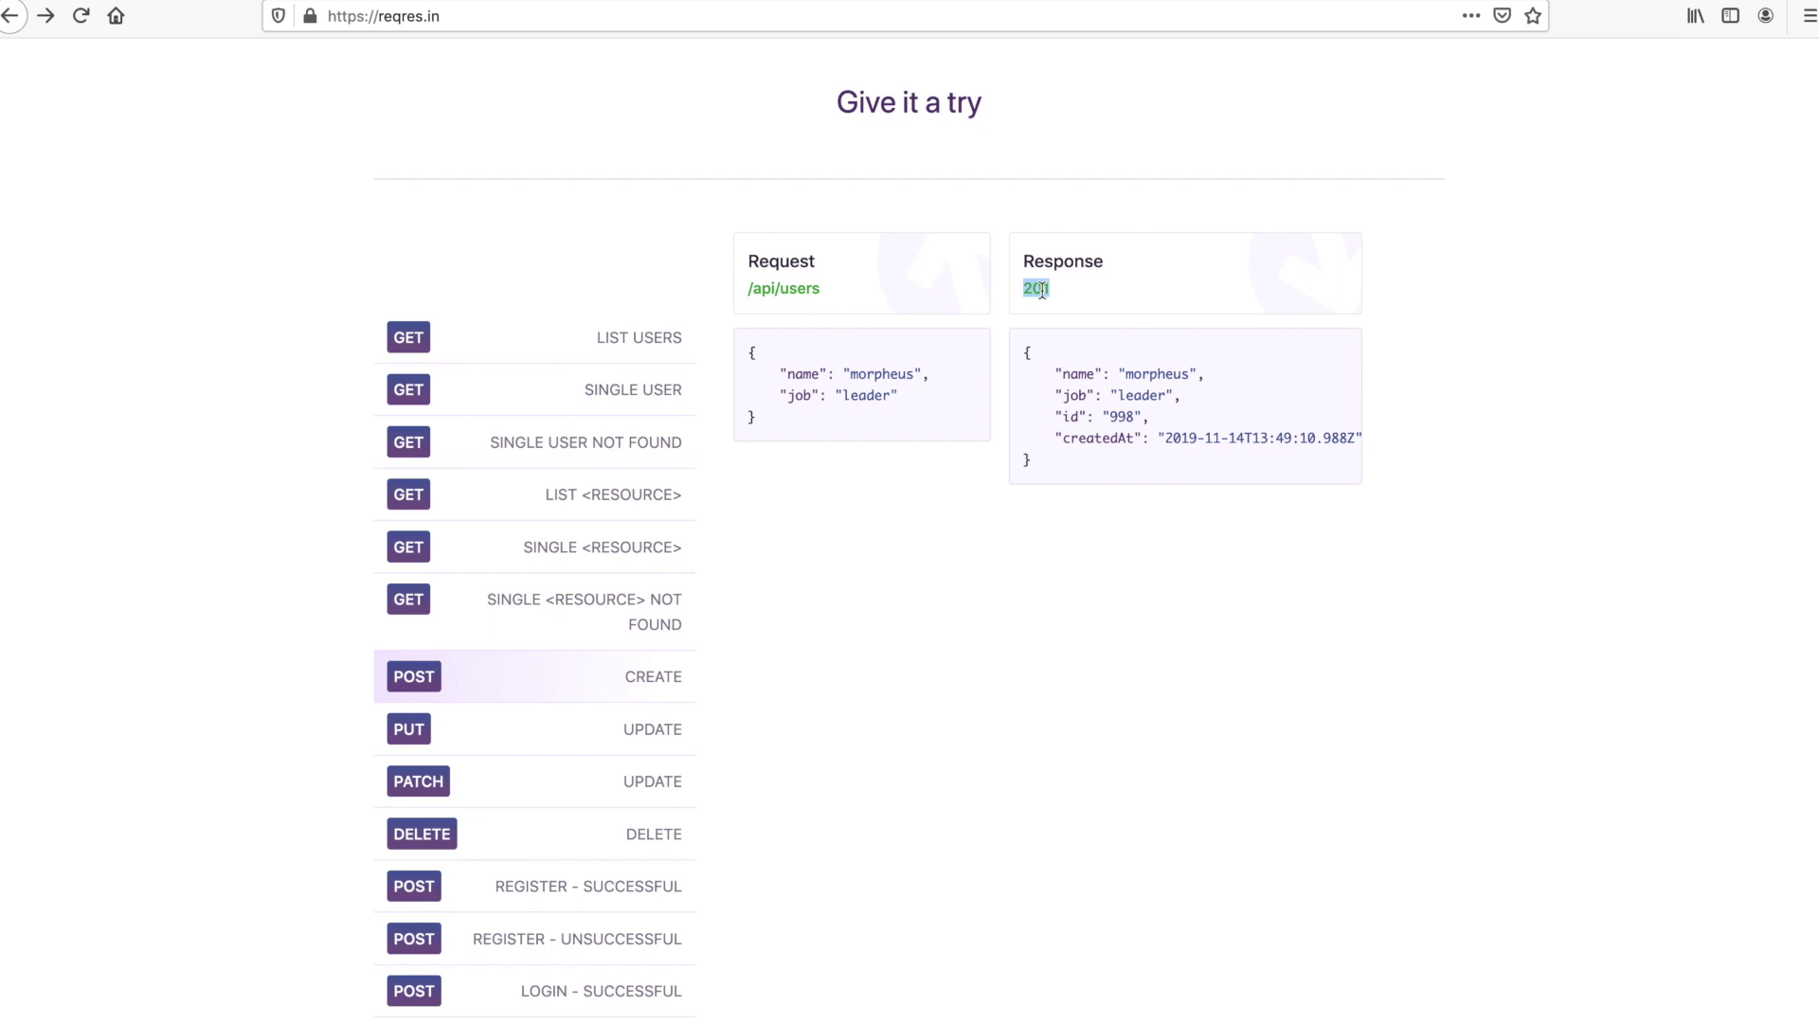
{"action": "key", "text": "ctrl+Right"}
{"action": "double_click", "coordinate": [770, 451]}
{"action": "key", "text": "ctrl+v"}
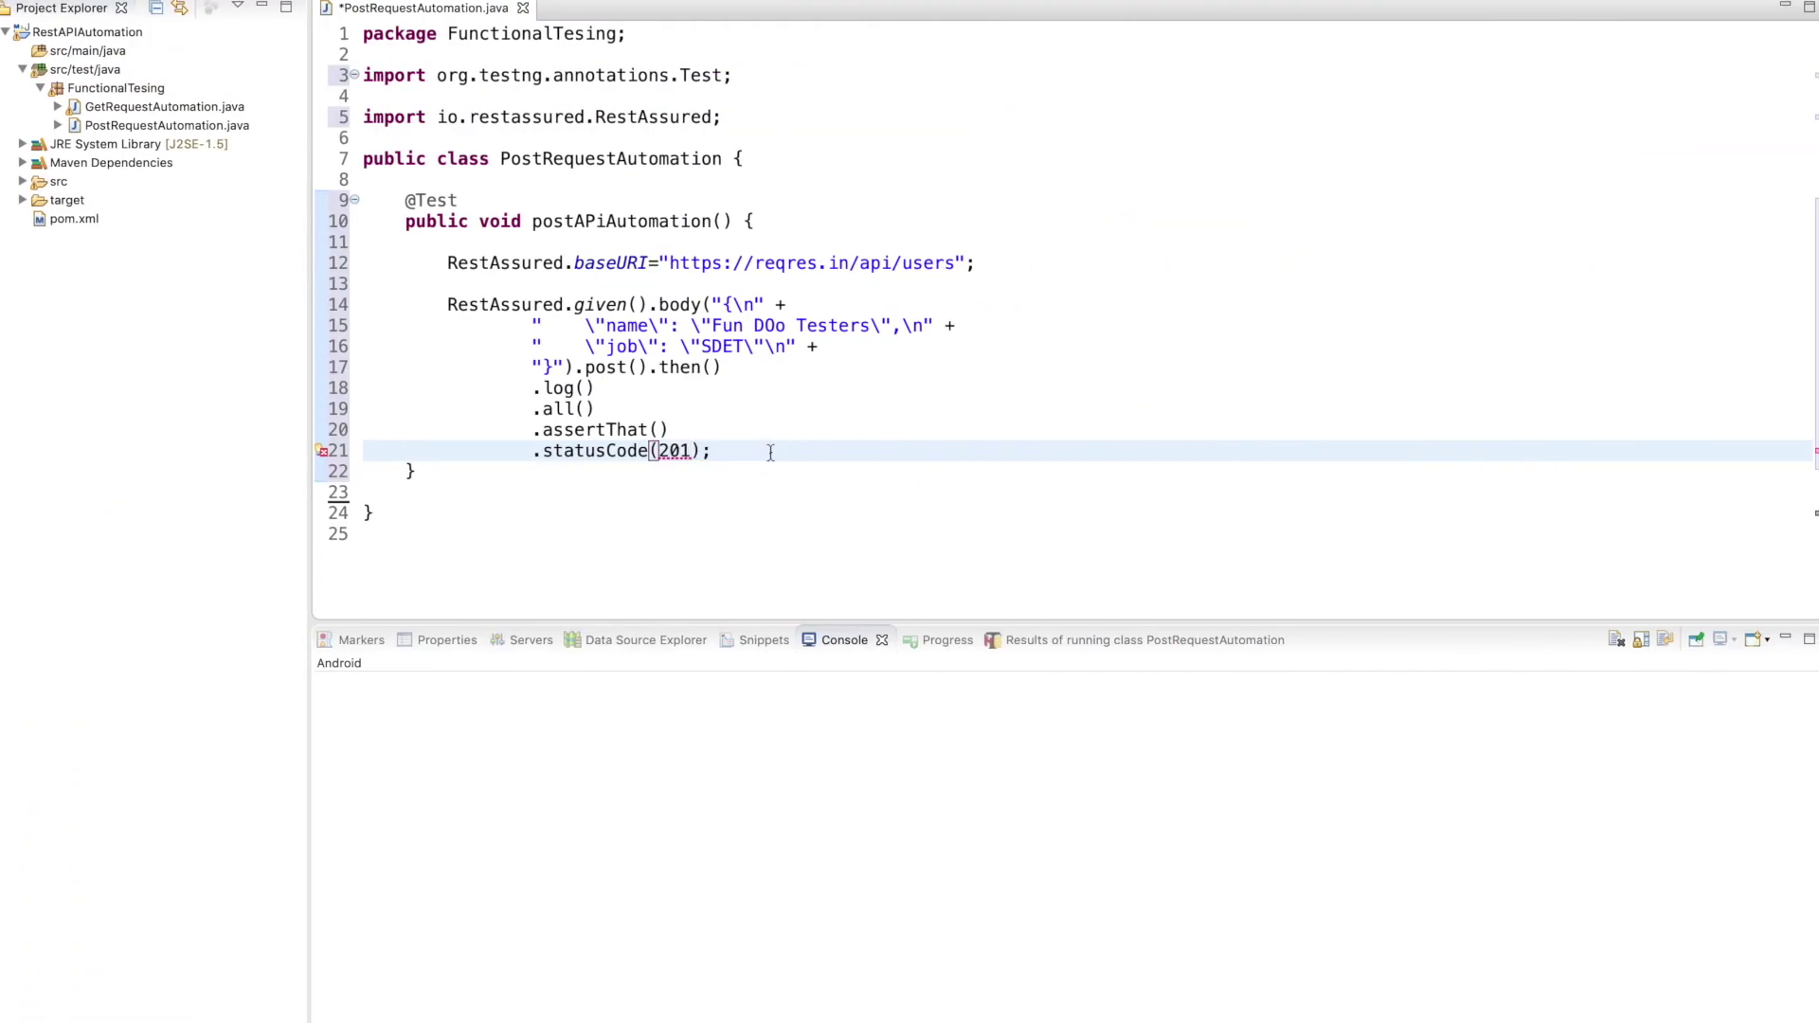
{"action": "key", "text": "Up"}
{"action": "key", "text": "Up"}
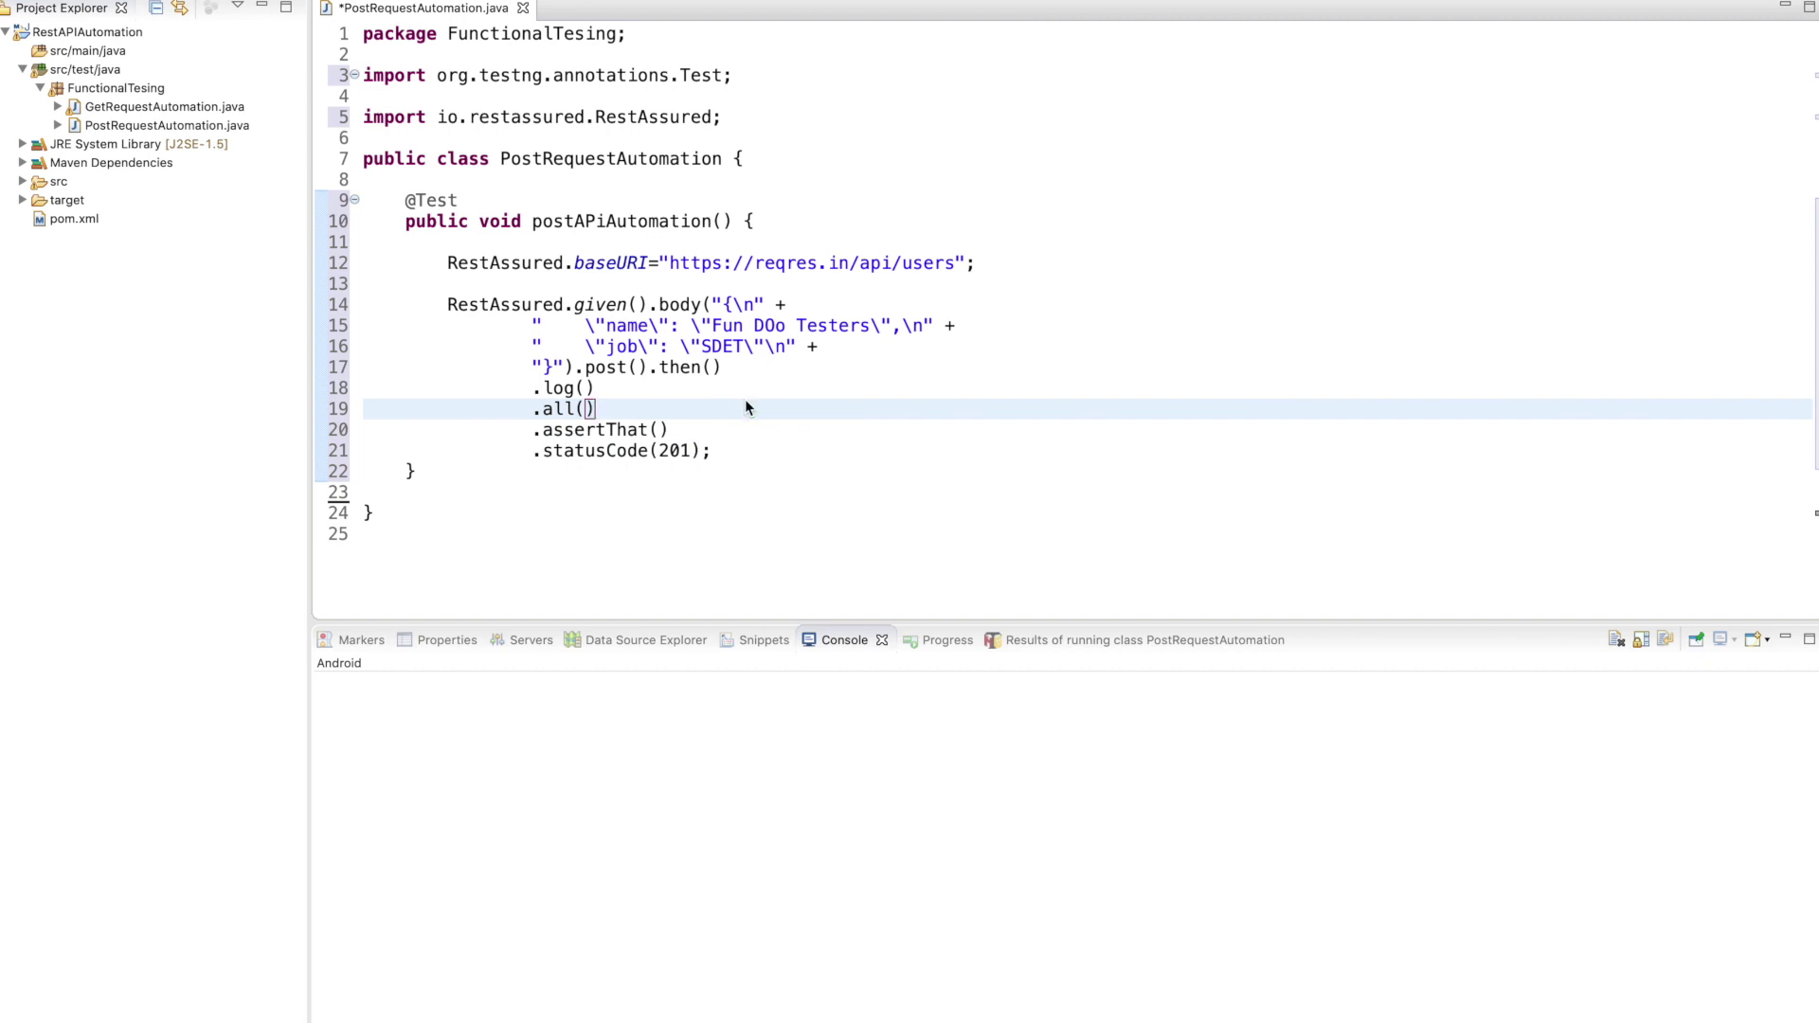
{"action": "right_click", "coordinate": [747, 409]}
{"action": "mouse_move", "coordinate": [853, 887]}
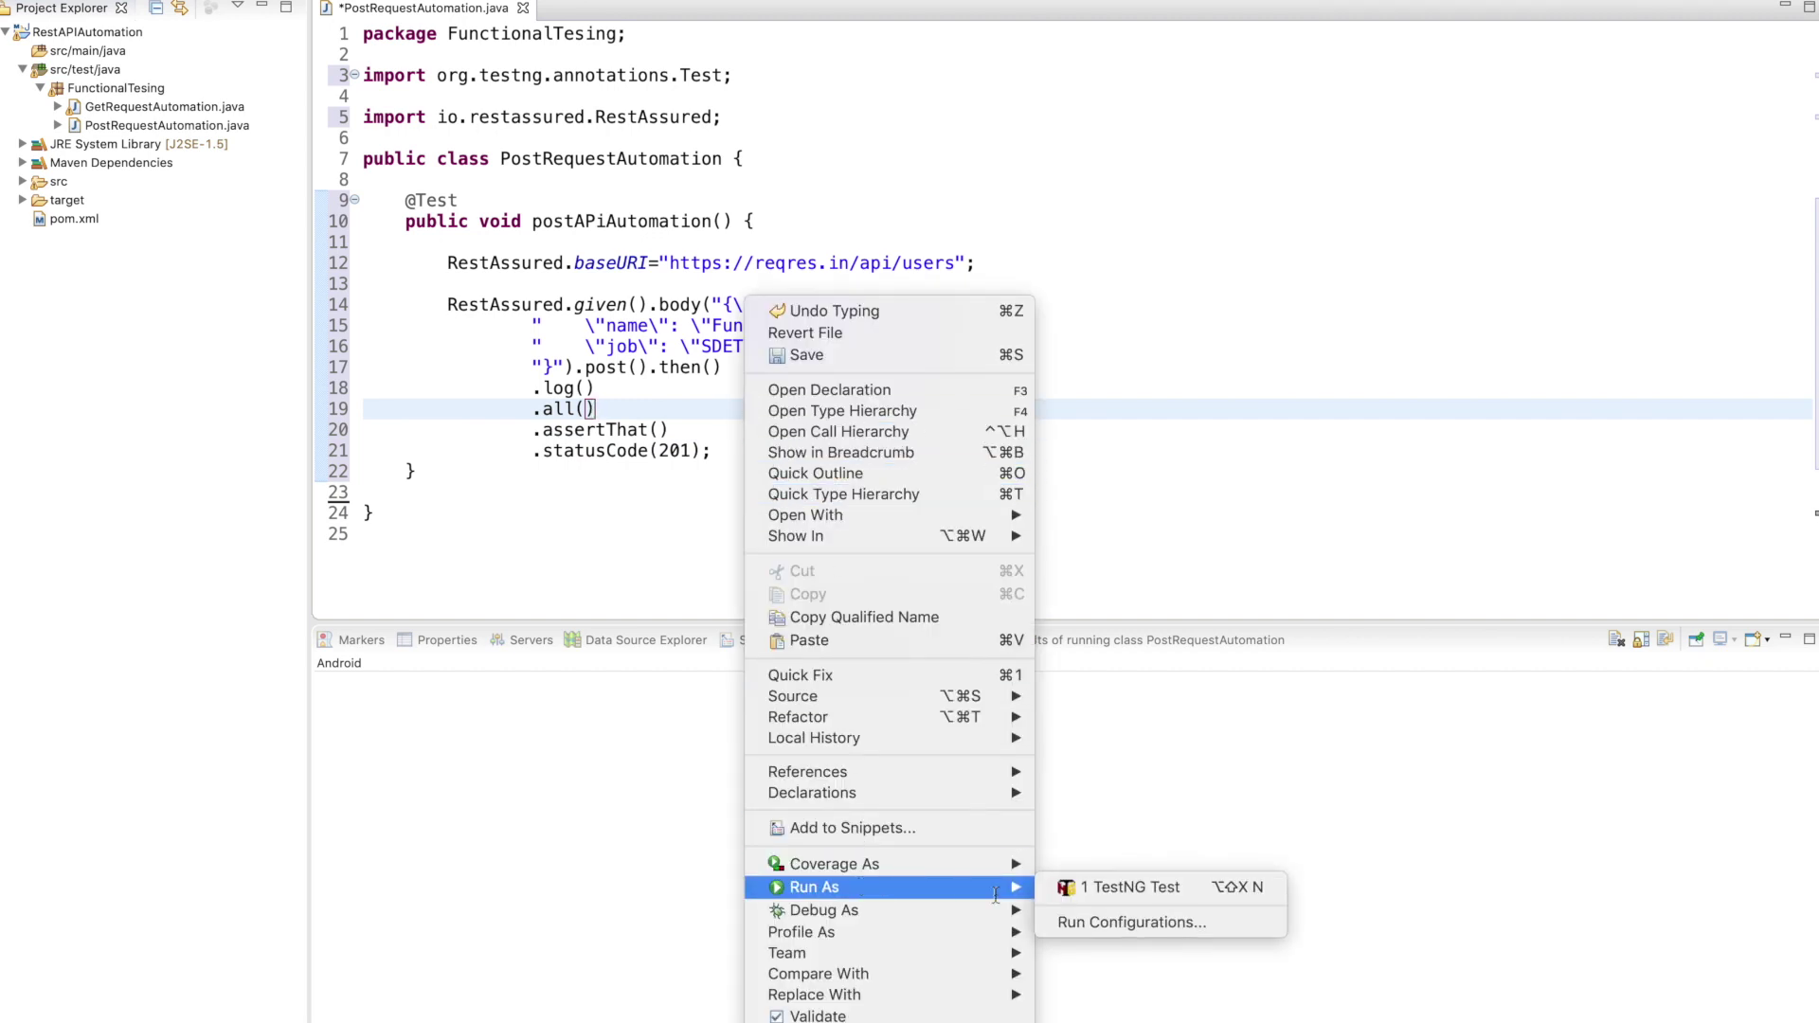
Save and run the class as a TestNG test, enlarging the console output.
{"action": "left_click", "coordinate": [1130, 888]}
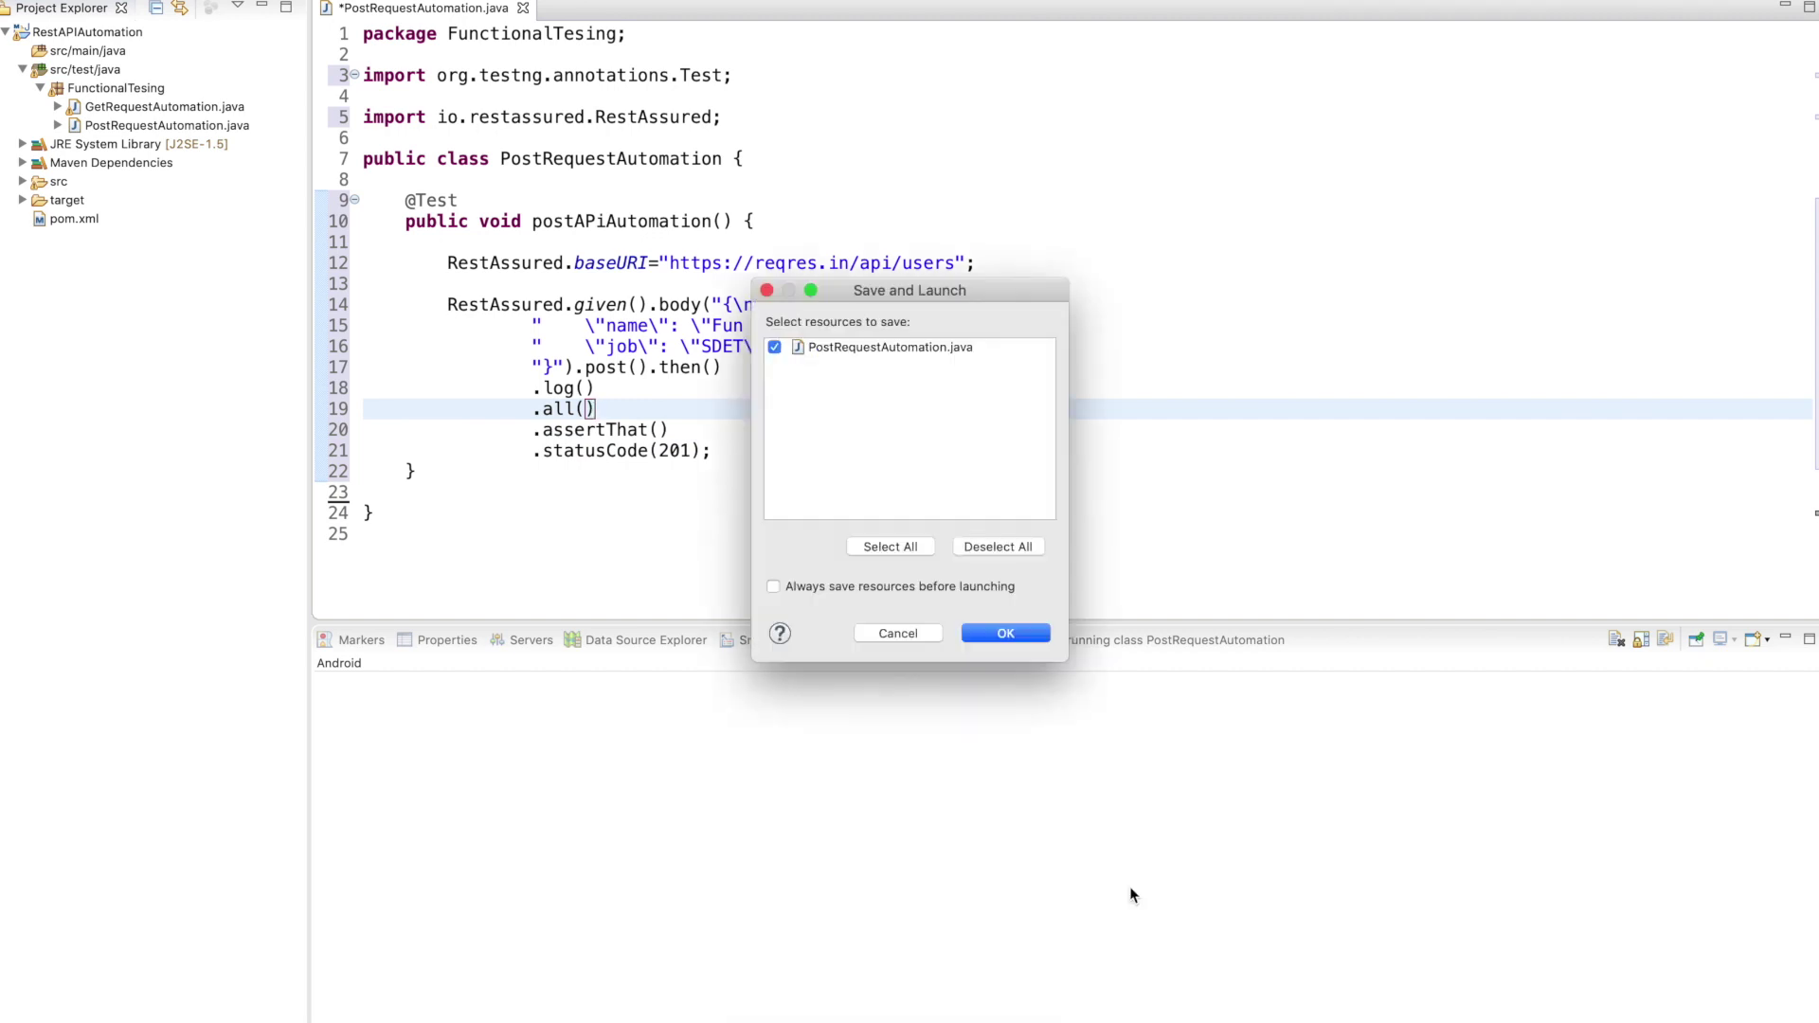
{"action": "left_click", "coordinate": [1003, 636]}
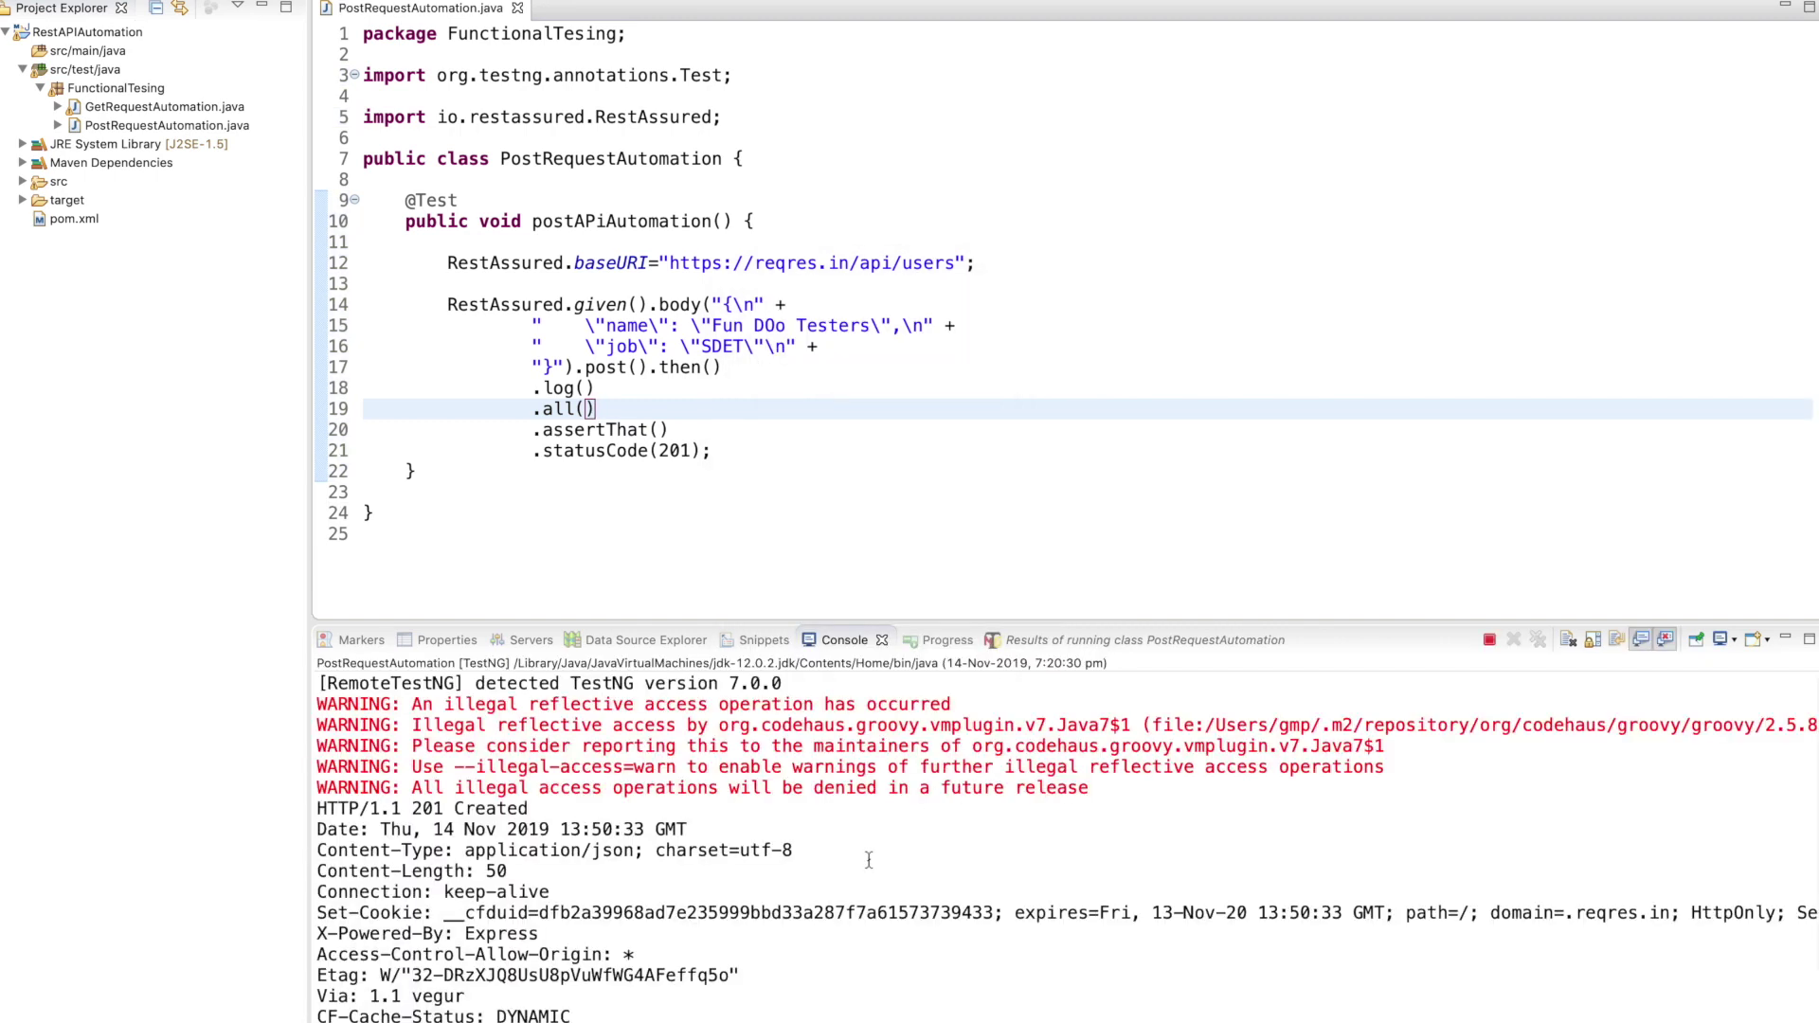
{"action": "scroll", "coordinate": [867, 858], "scroll_direction": "down", "scroll_amount": 3}
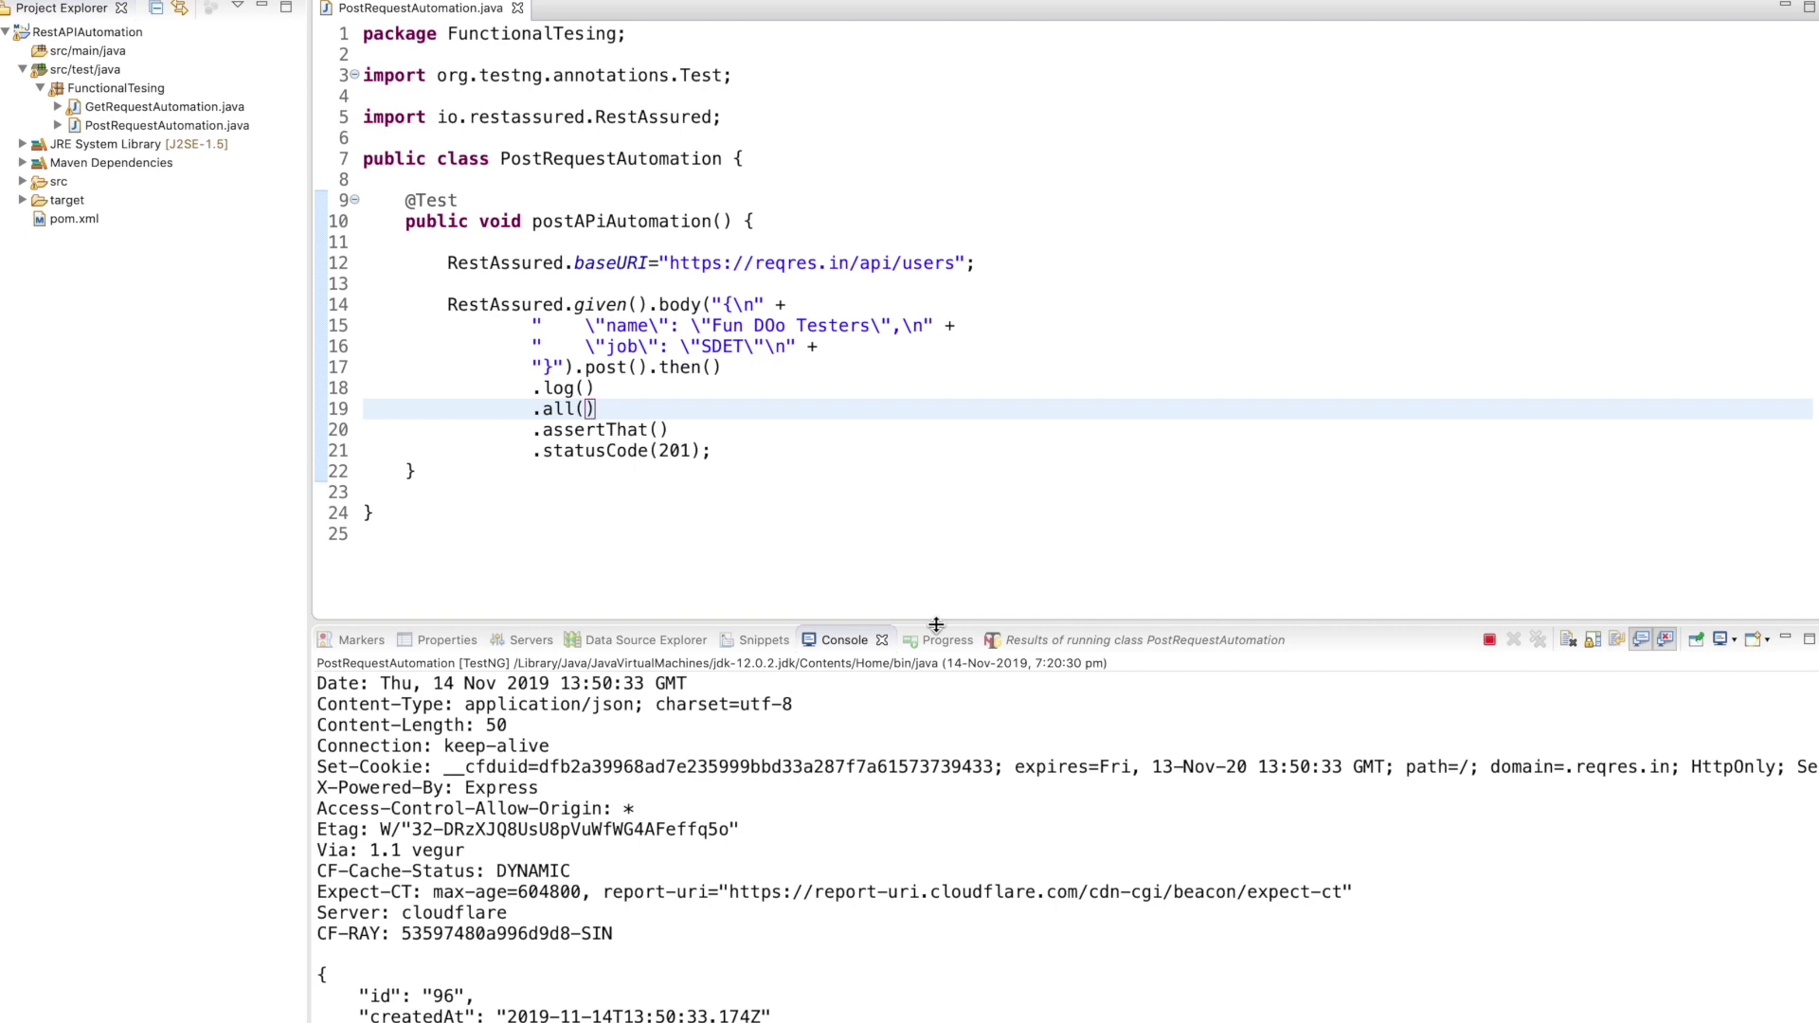
{"action": "left_click_drag", "start_coordinate": [937, 628], "coordinate": [937, 317]}
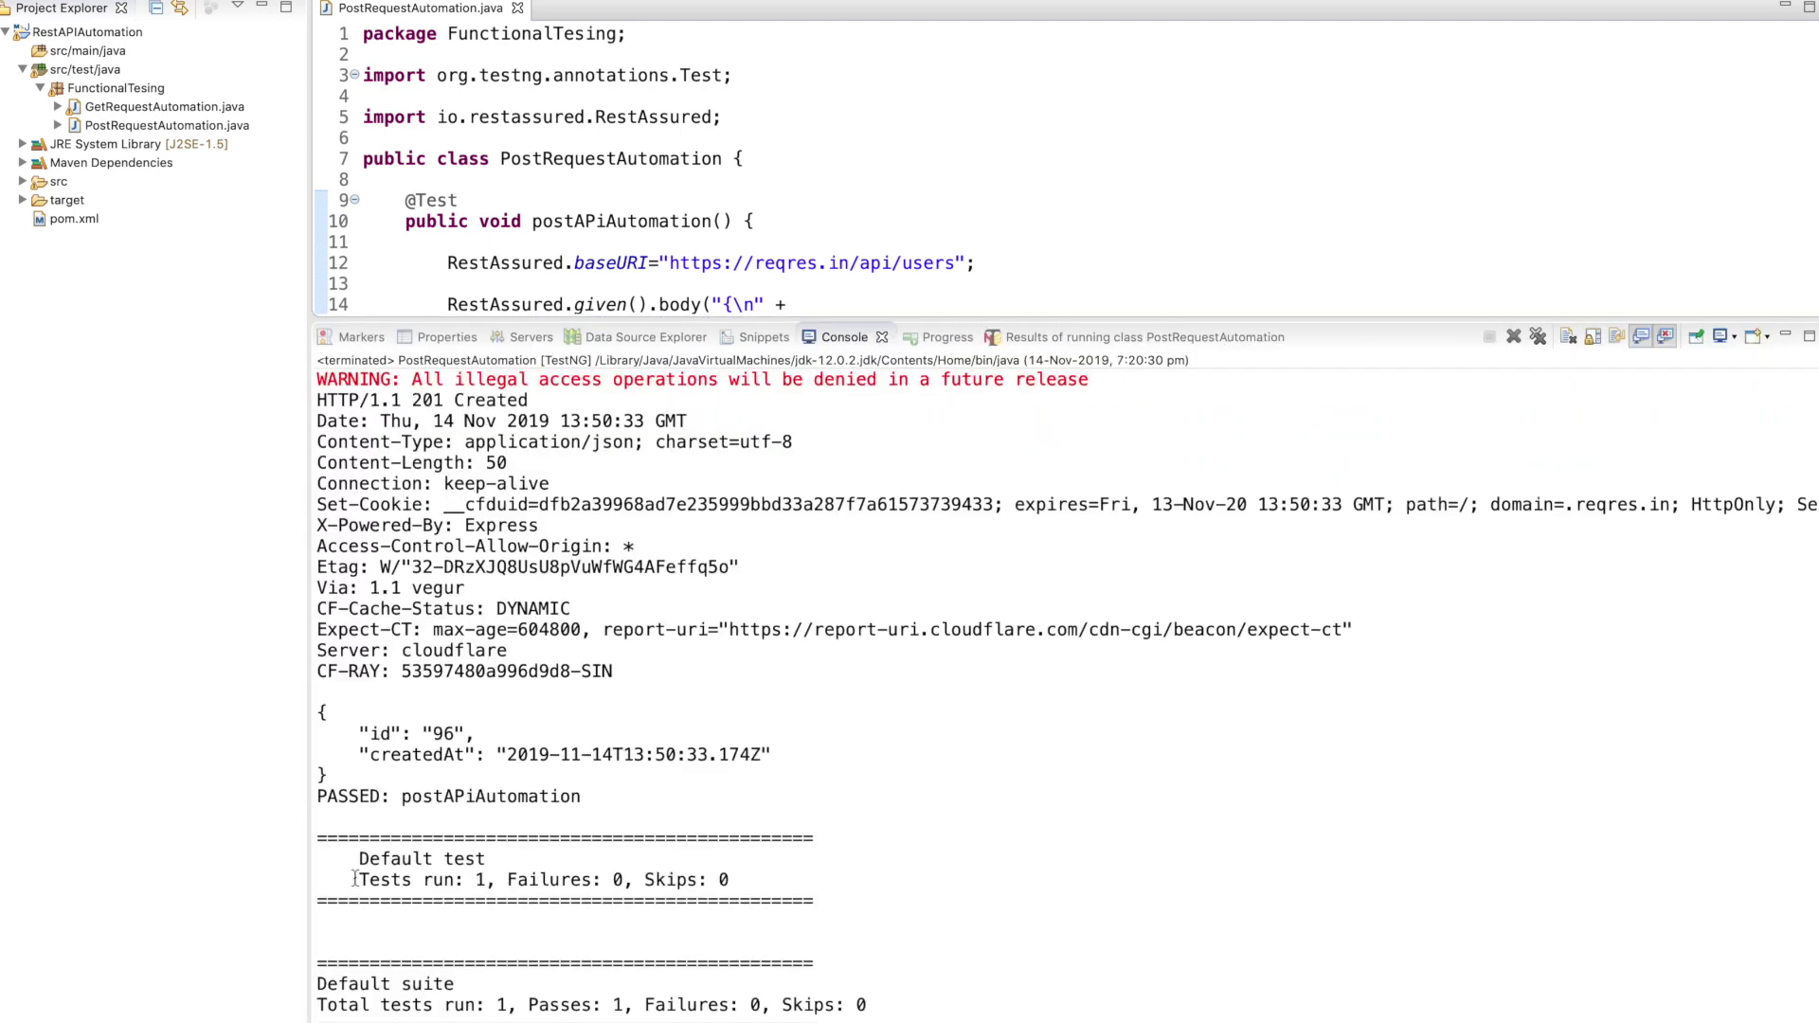
{"action": "left_click_drag", "start_coordinate": [359, 880], "coordinate": [729, 880]}
{"action": "scroll", "coordinate": [744, 882], "scroll_direction": "up", "scroll_amount": 3}
Inspect the response body, createdAt and headers, then enlarge the code area.
{"action": "left_click_drag", "start_coordinate": [322, 815], "coordinate": [775, 869]}
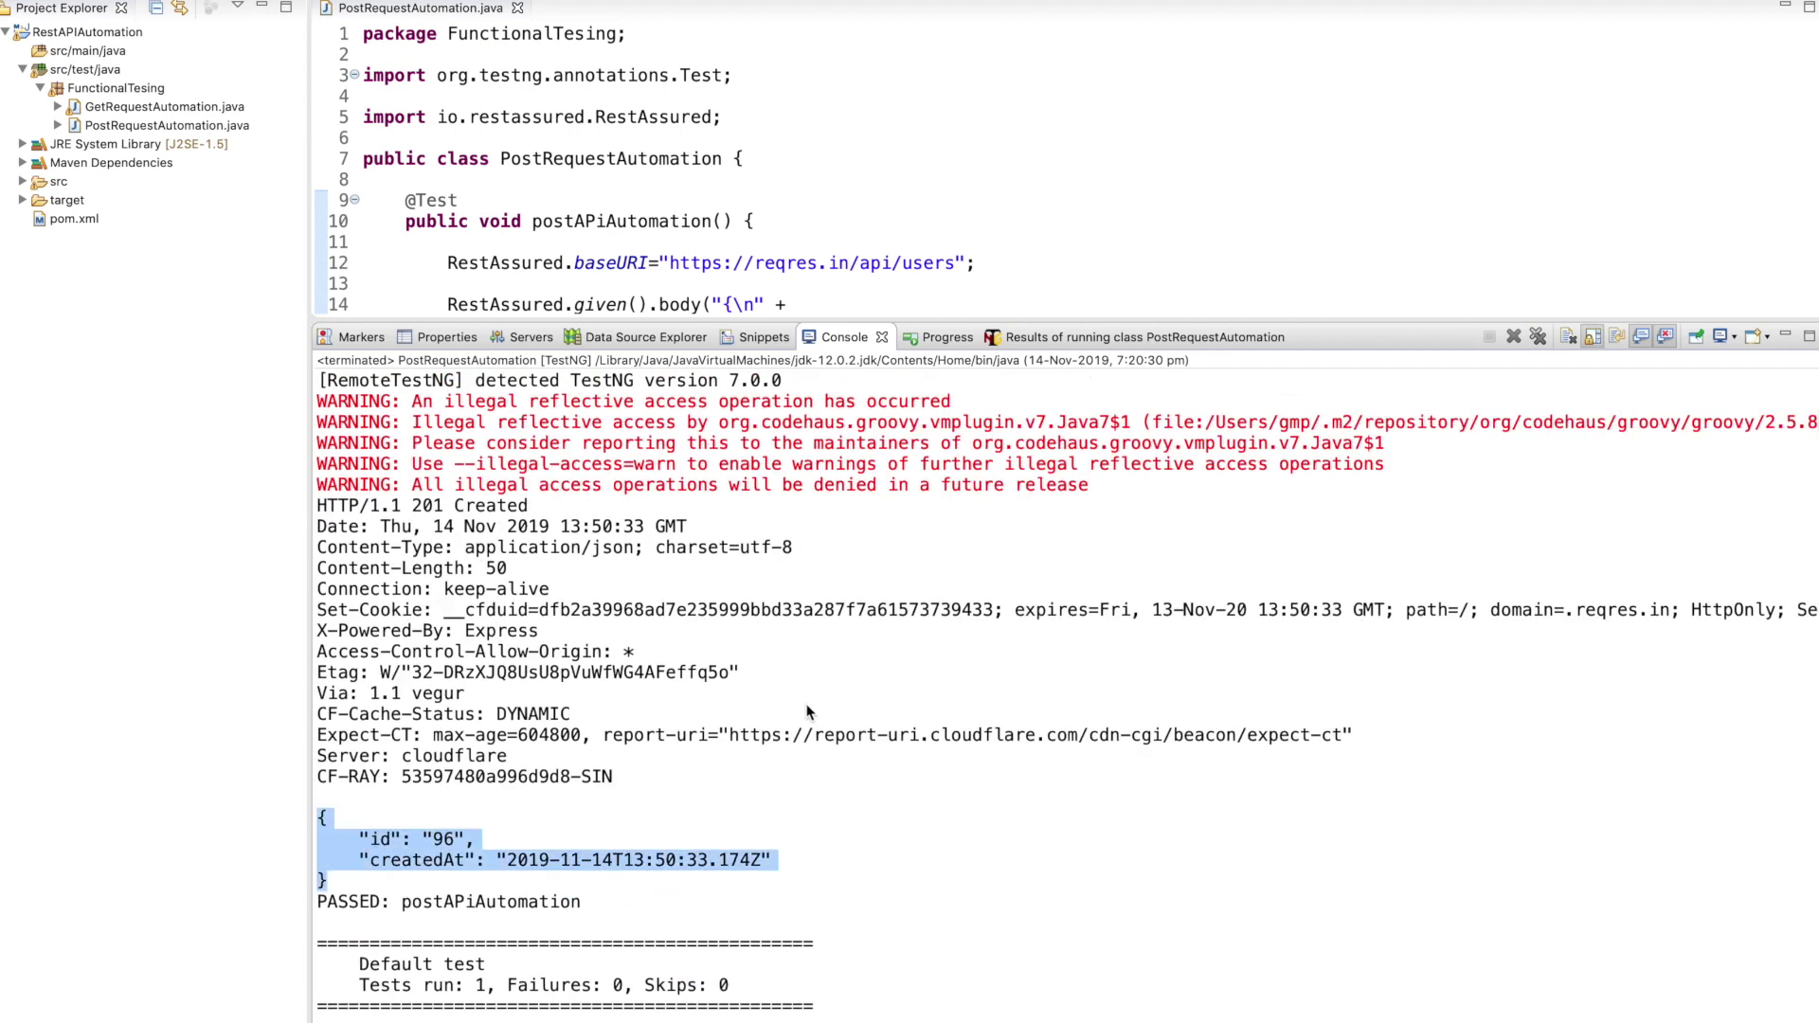
{"action": "left_click", "coordinate": [733, 718]}
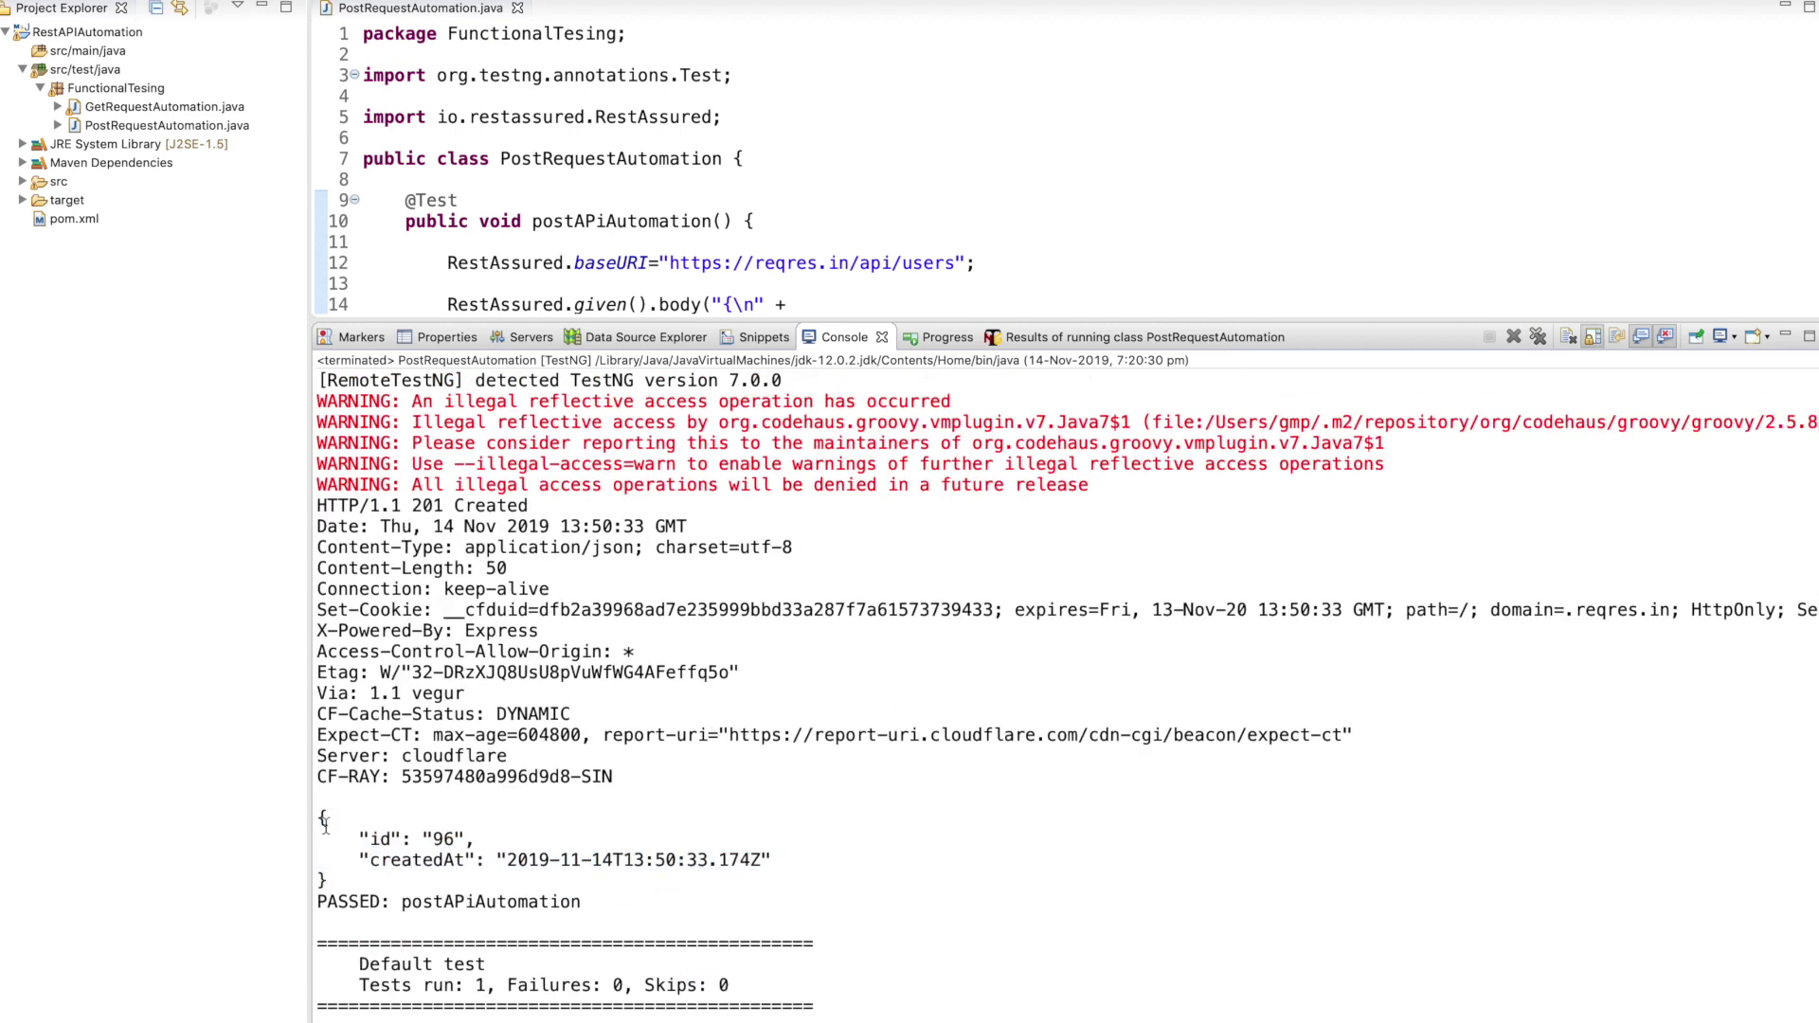
{"action": "left_click_drag", "start_coordinate": [318, 817], "coordinate": [346, 893]}
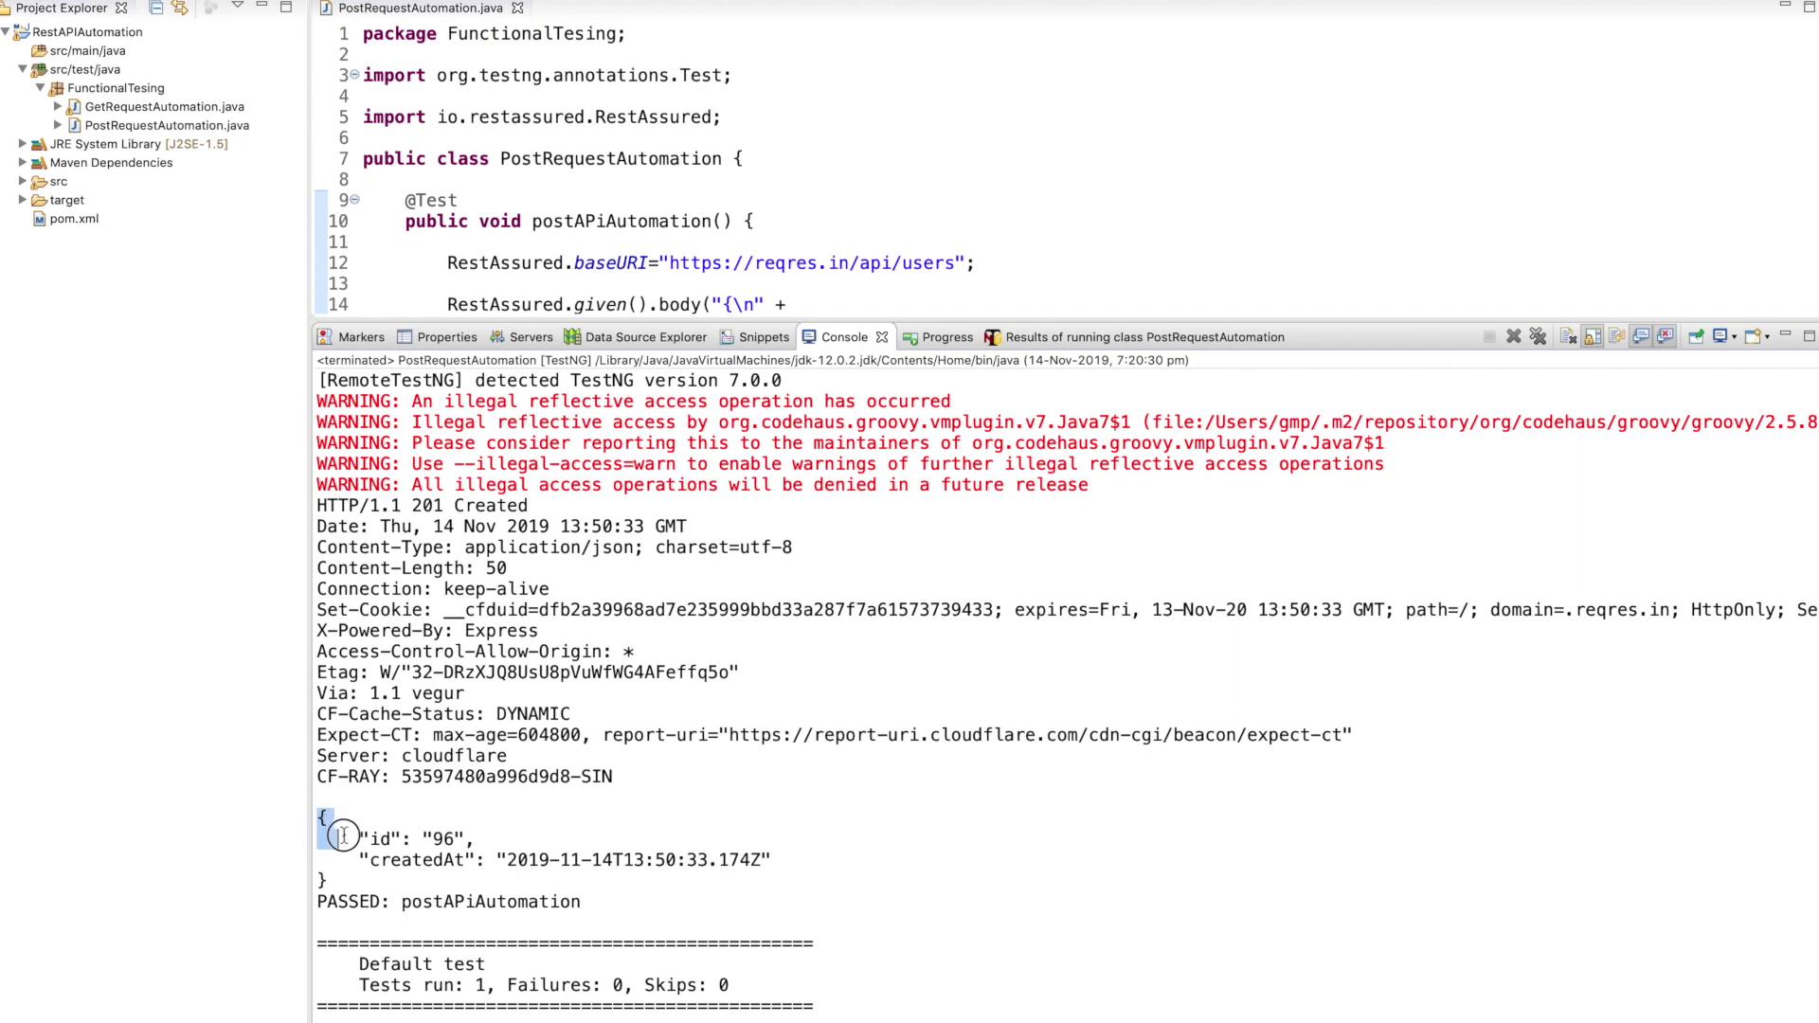
{"action": "left_click", "coordinate": [409, 868]}
{"action": "left_click_drag", "start_coordinate": [507, 860], "coordinate": [770, 860]}
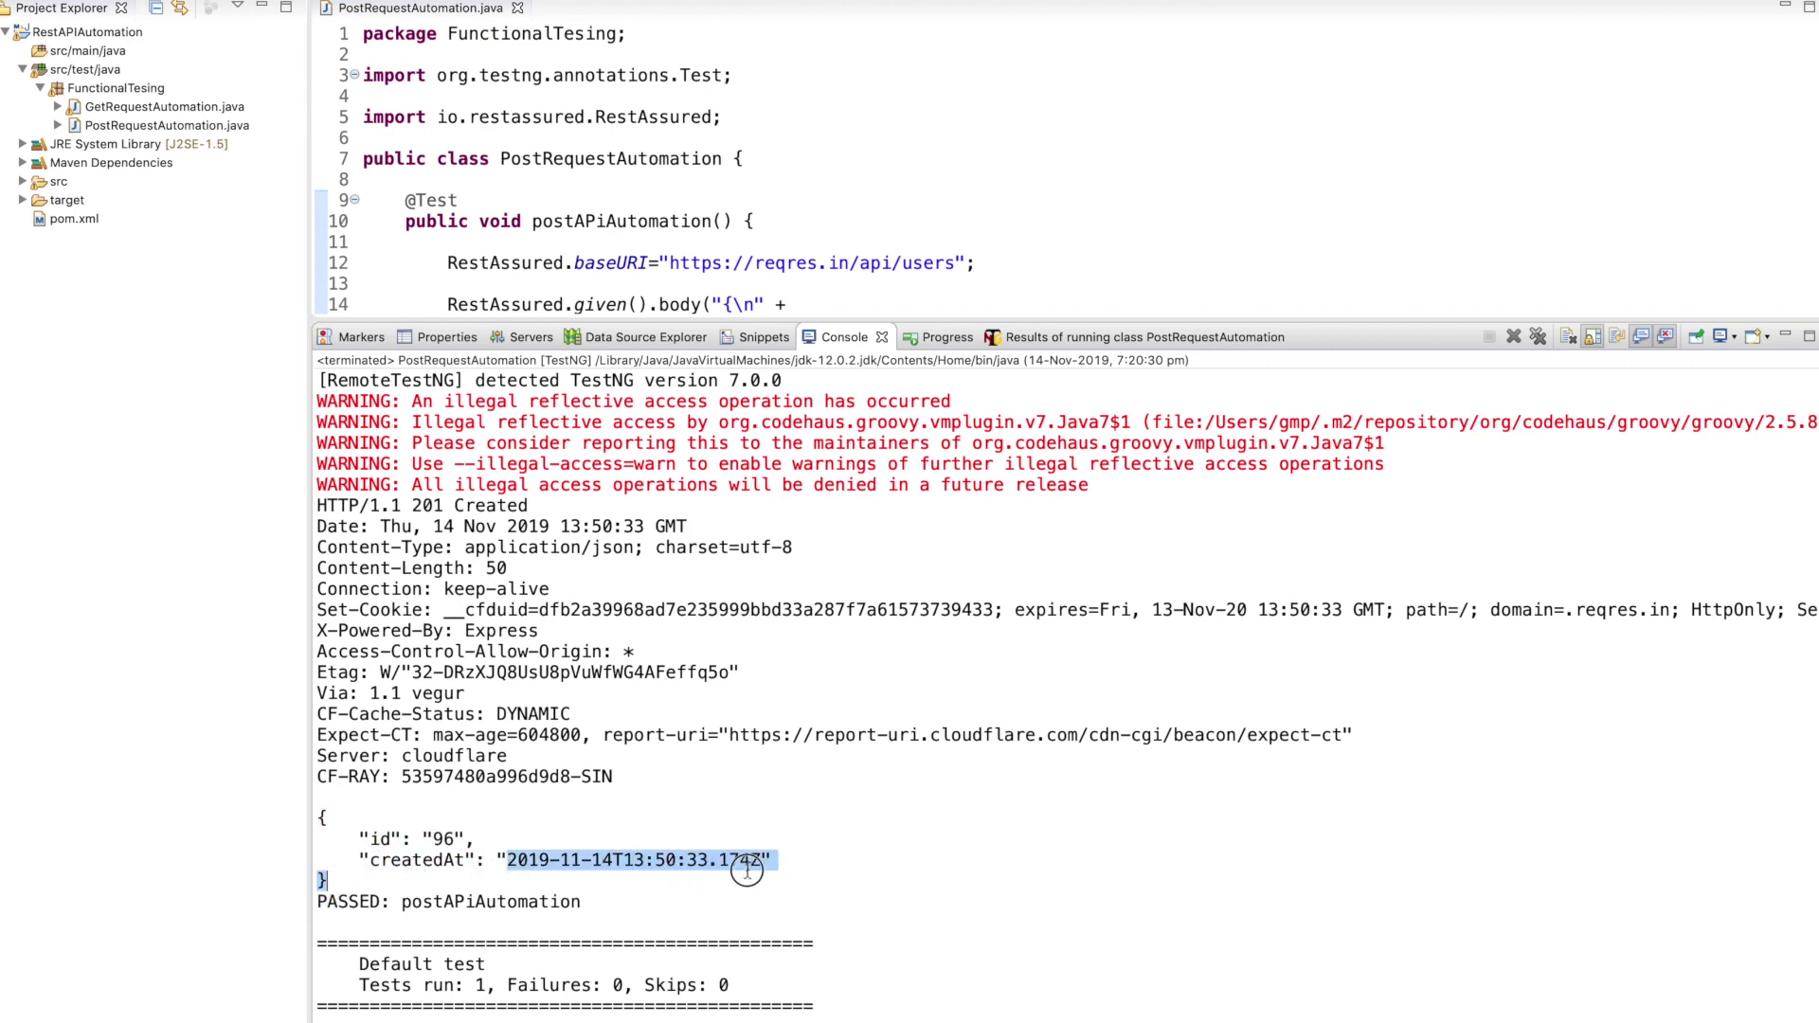
{"action": "left_click", "coordinate": [561, 860]}
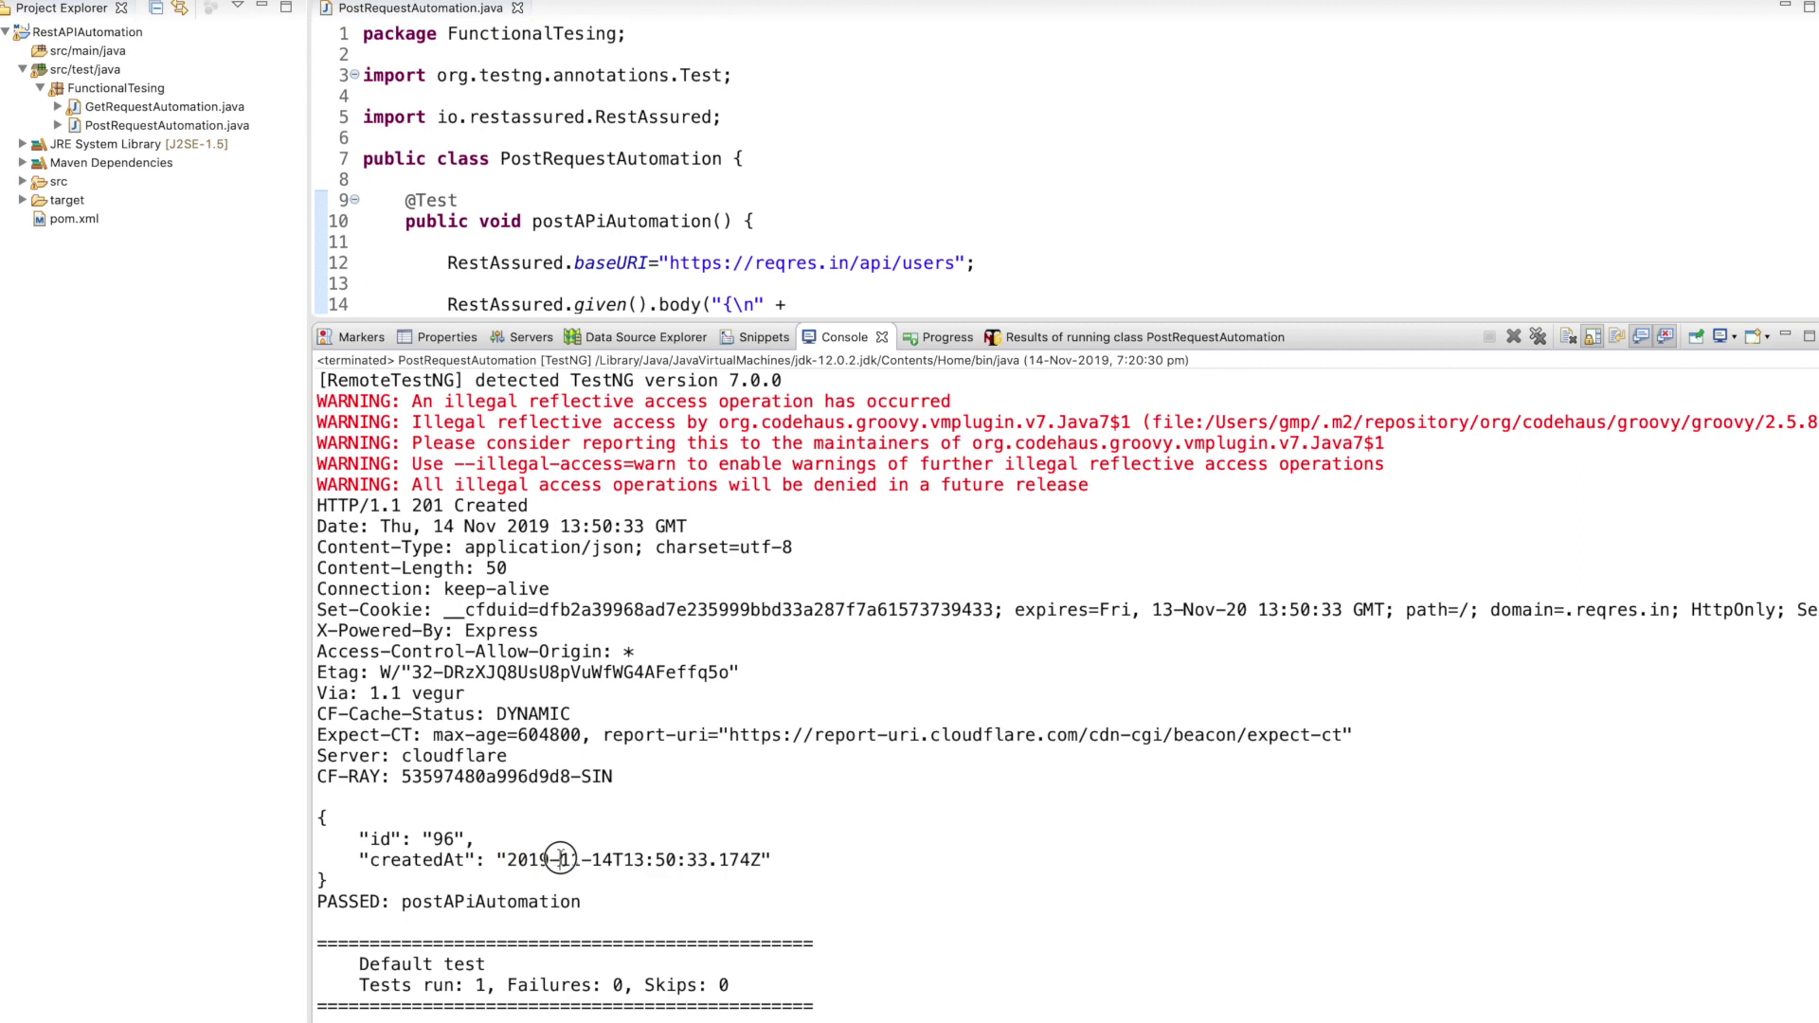
{"action": "left_click_drag", "start_coordinate": [648, 860], "coordinate": [662, 859]}
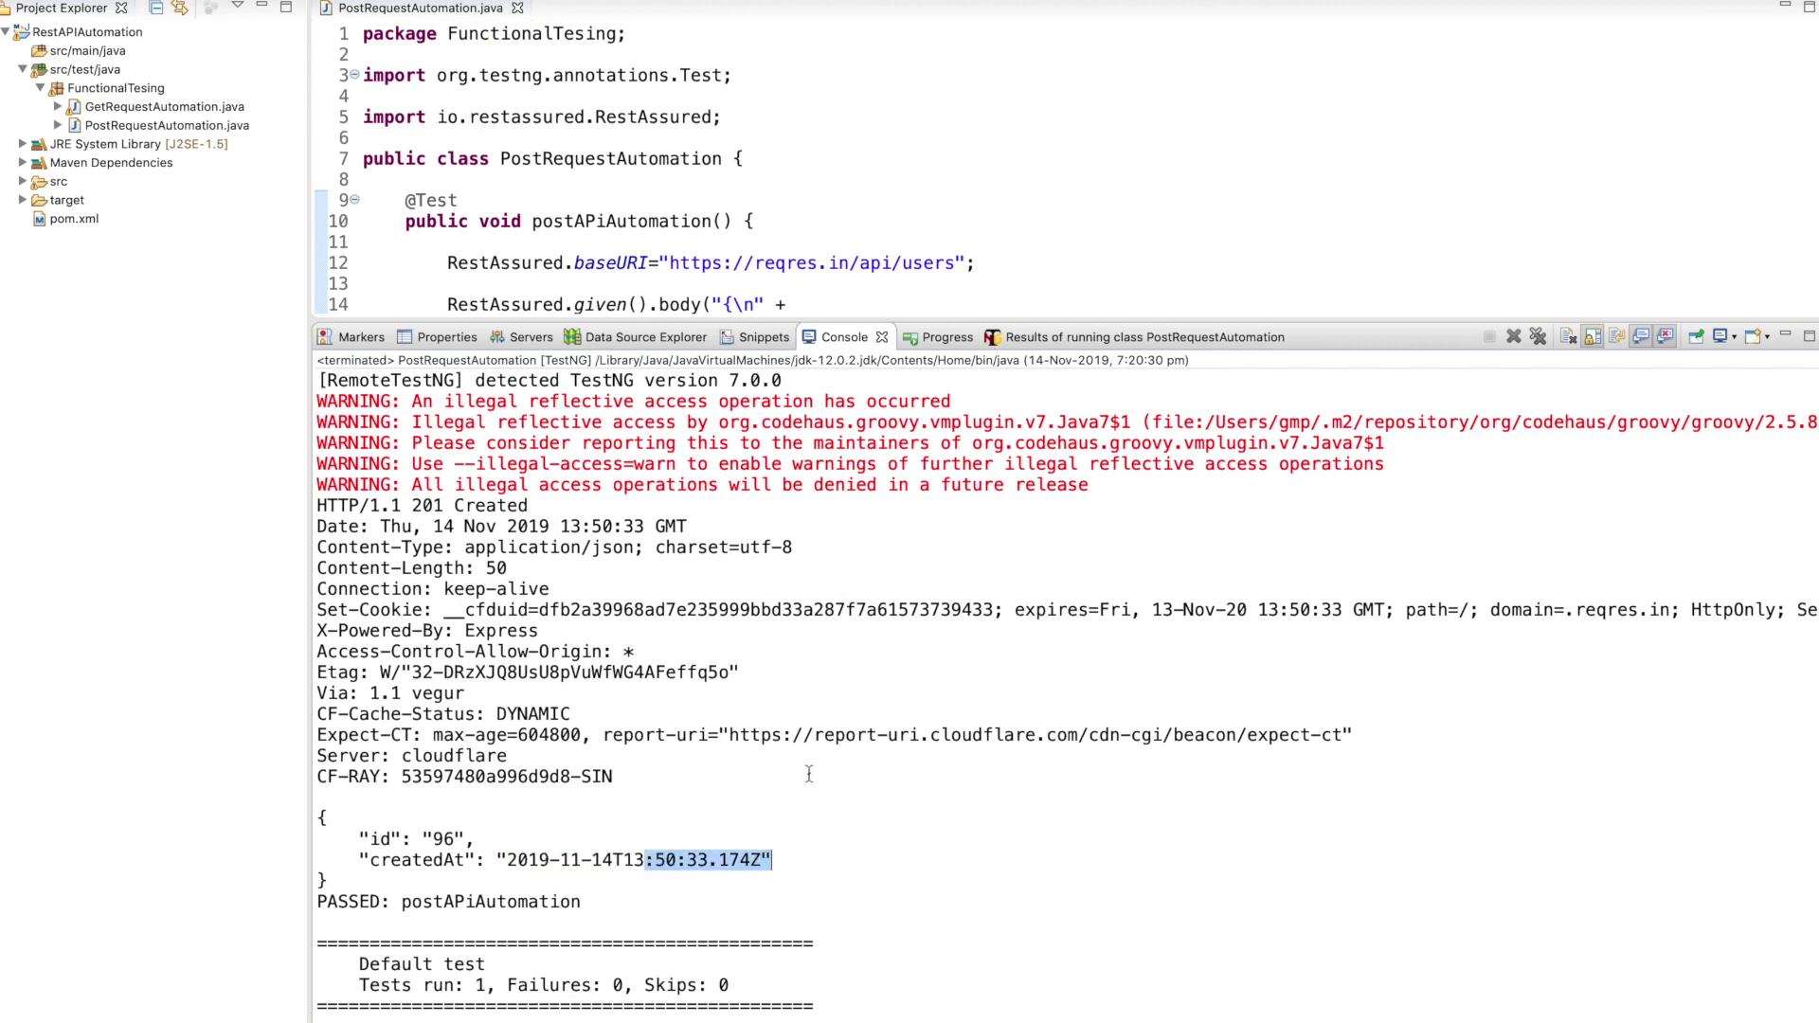
{"action": "left_click_drag", "start_coordinate": [613, 775], "coordinate": [316, 504]}
{"action": "left_click_drag", "start_coordinate": [871, 325], "coordinate": [872, 387]}
{"action": "left_click_drag", "start_coordinate": [872, 449], "coordinate": [872, 475]}
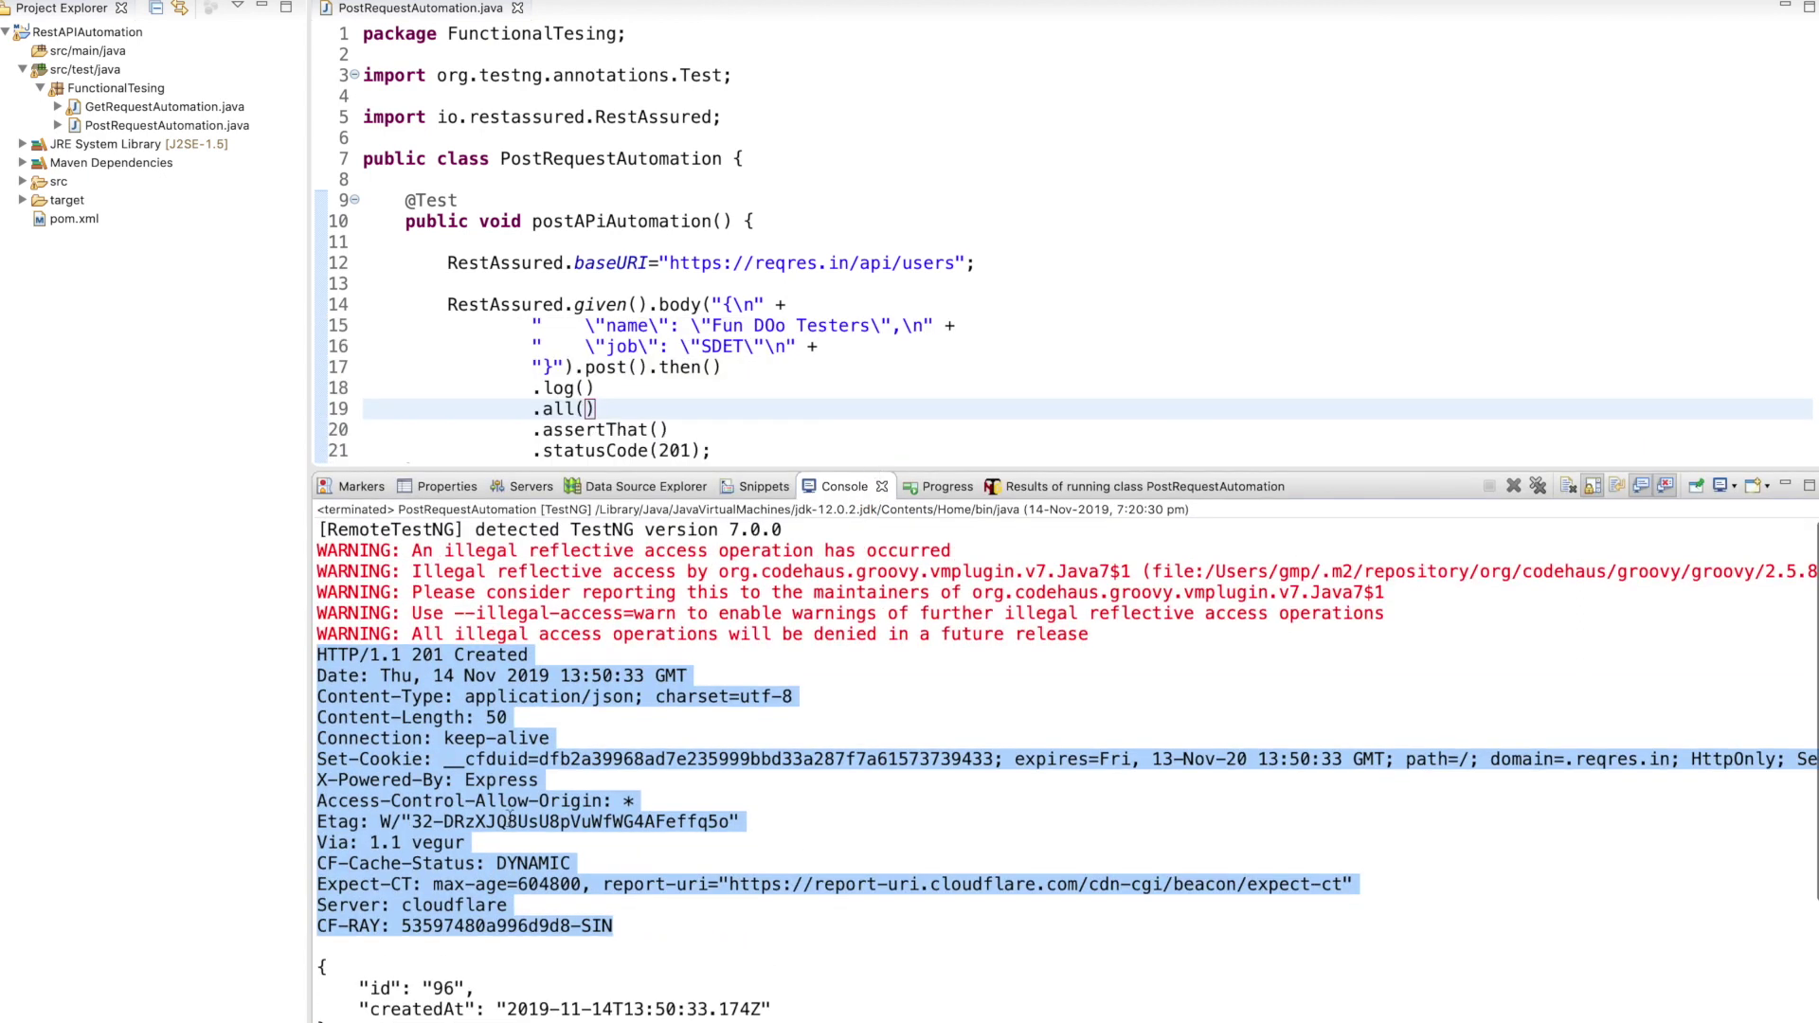
{"action": "scroll", "coordinate": [852, 367], "scroll_direction": "down", "scroll_amount": 2}
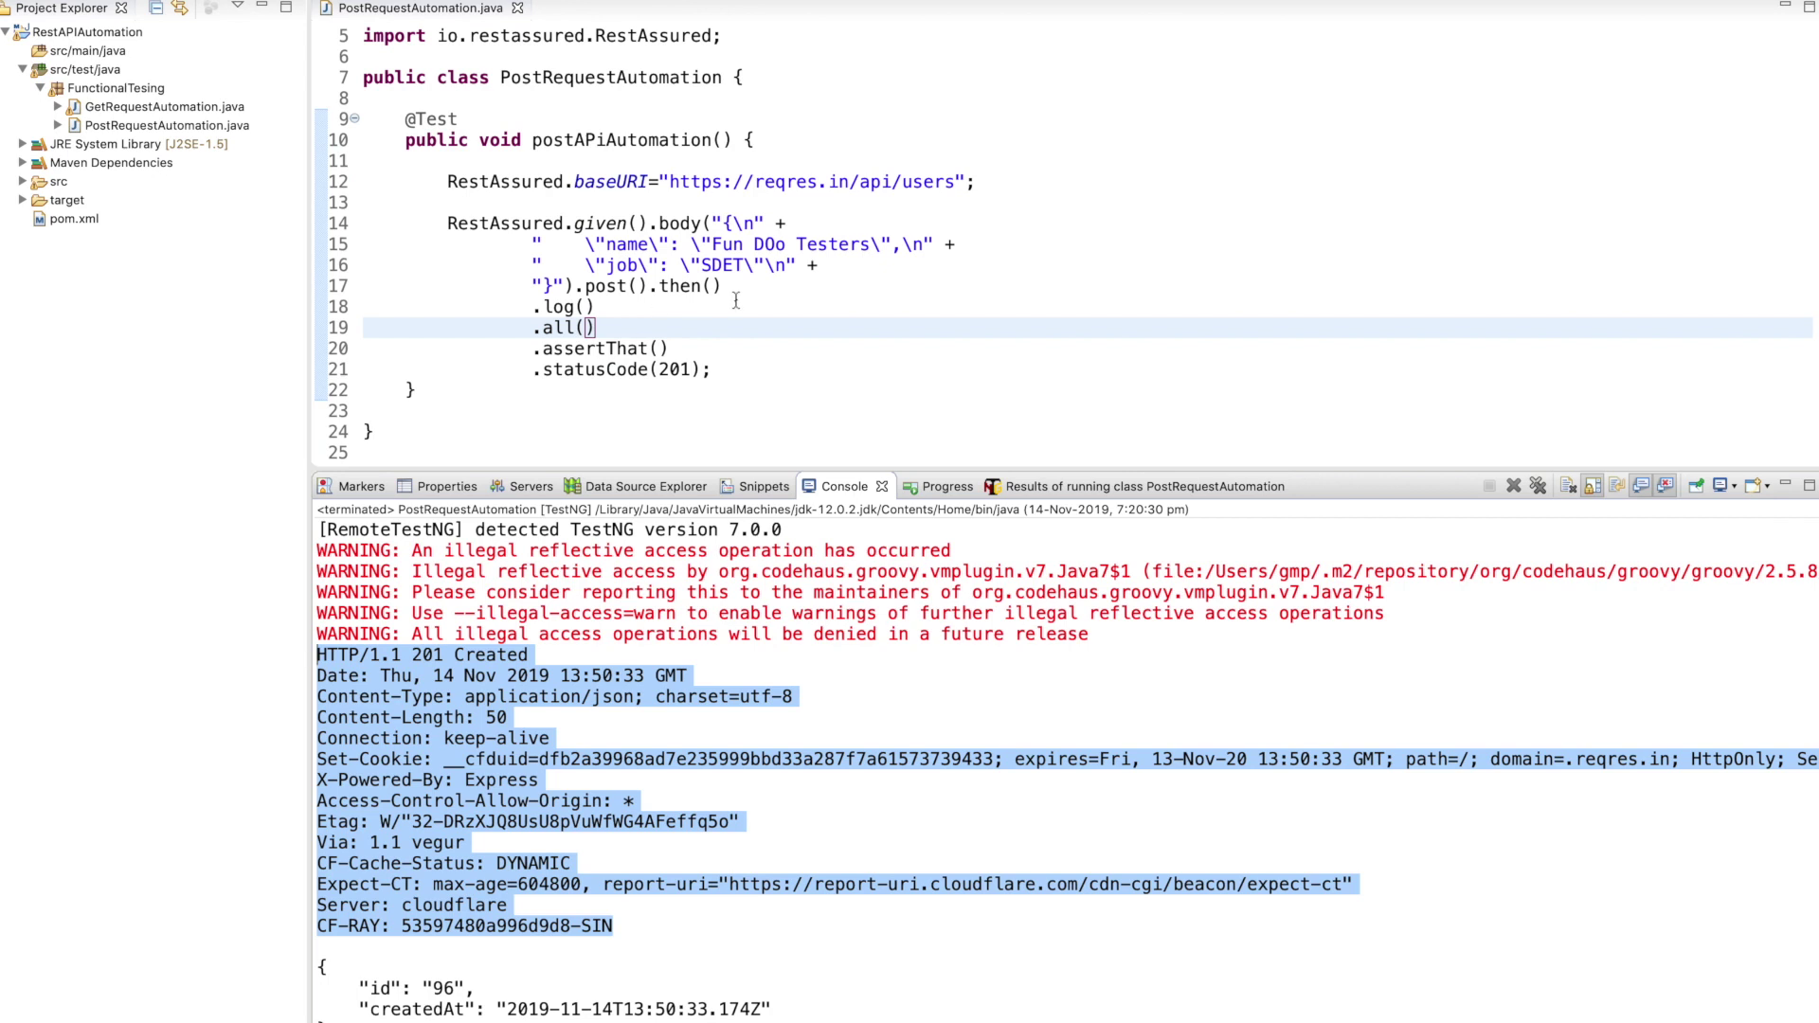
{"action": "scroll", "coordinate": [735, 300], "scroll_direction": "up", "scroll_amount": 2}
Move the morpheus/leader JSON into a String json variable, removing it from body().
{"action": "left_click", "coordinate": [465, 284]}
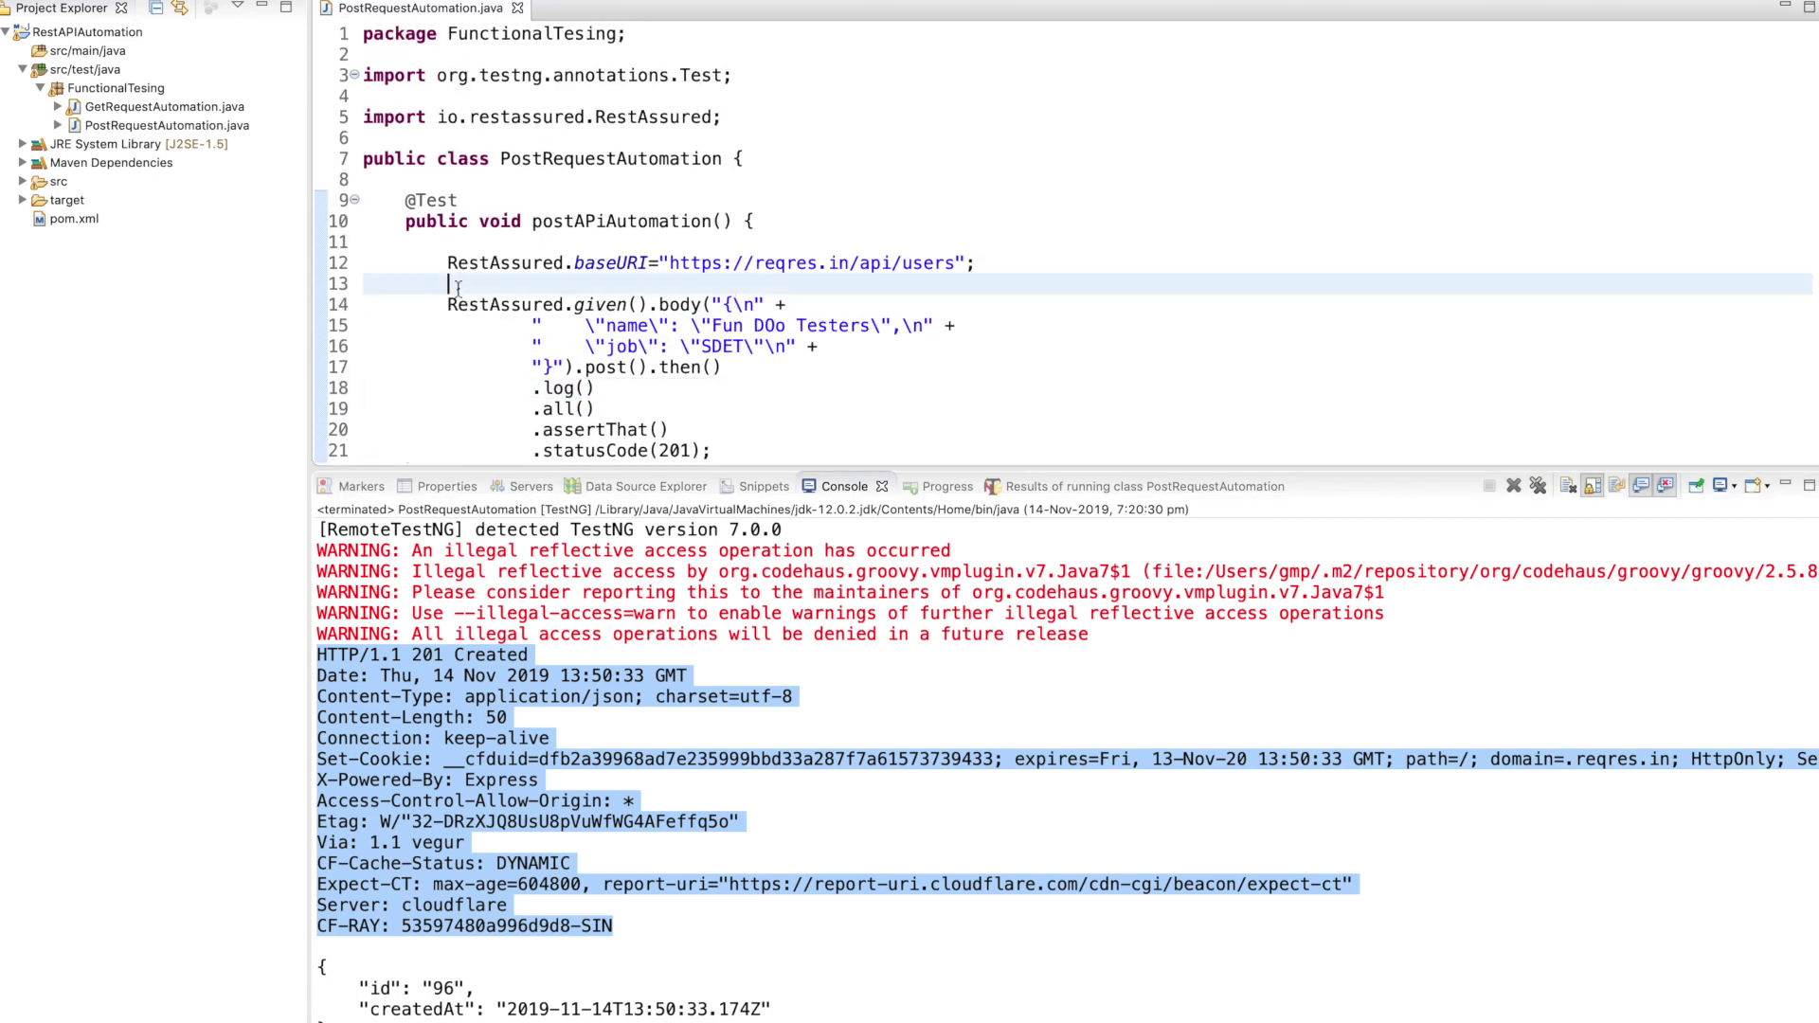
{"action": "key", "text": "Return"}
{"action": "key", "text": "Return"}
{"action": "key", "text": "Up"}
{"action": "type", "text": "Str"}
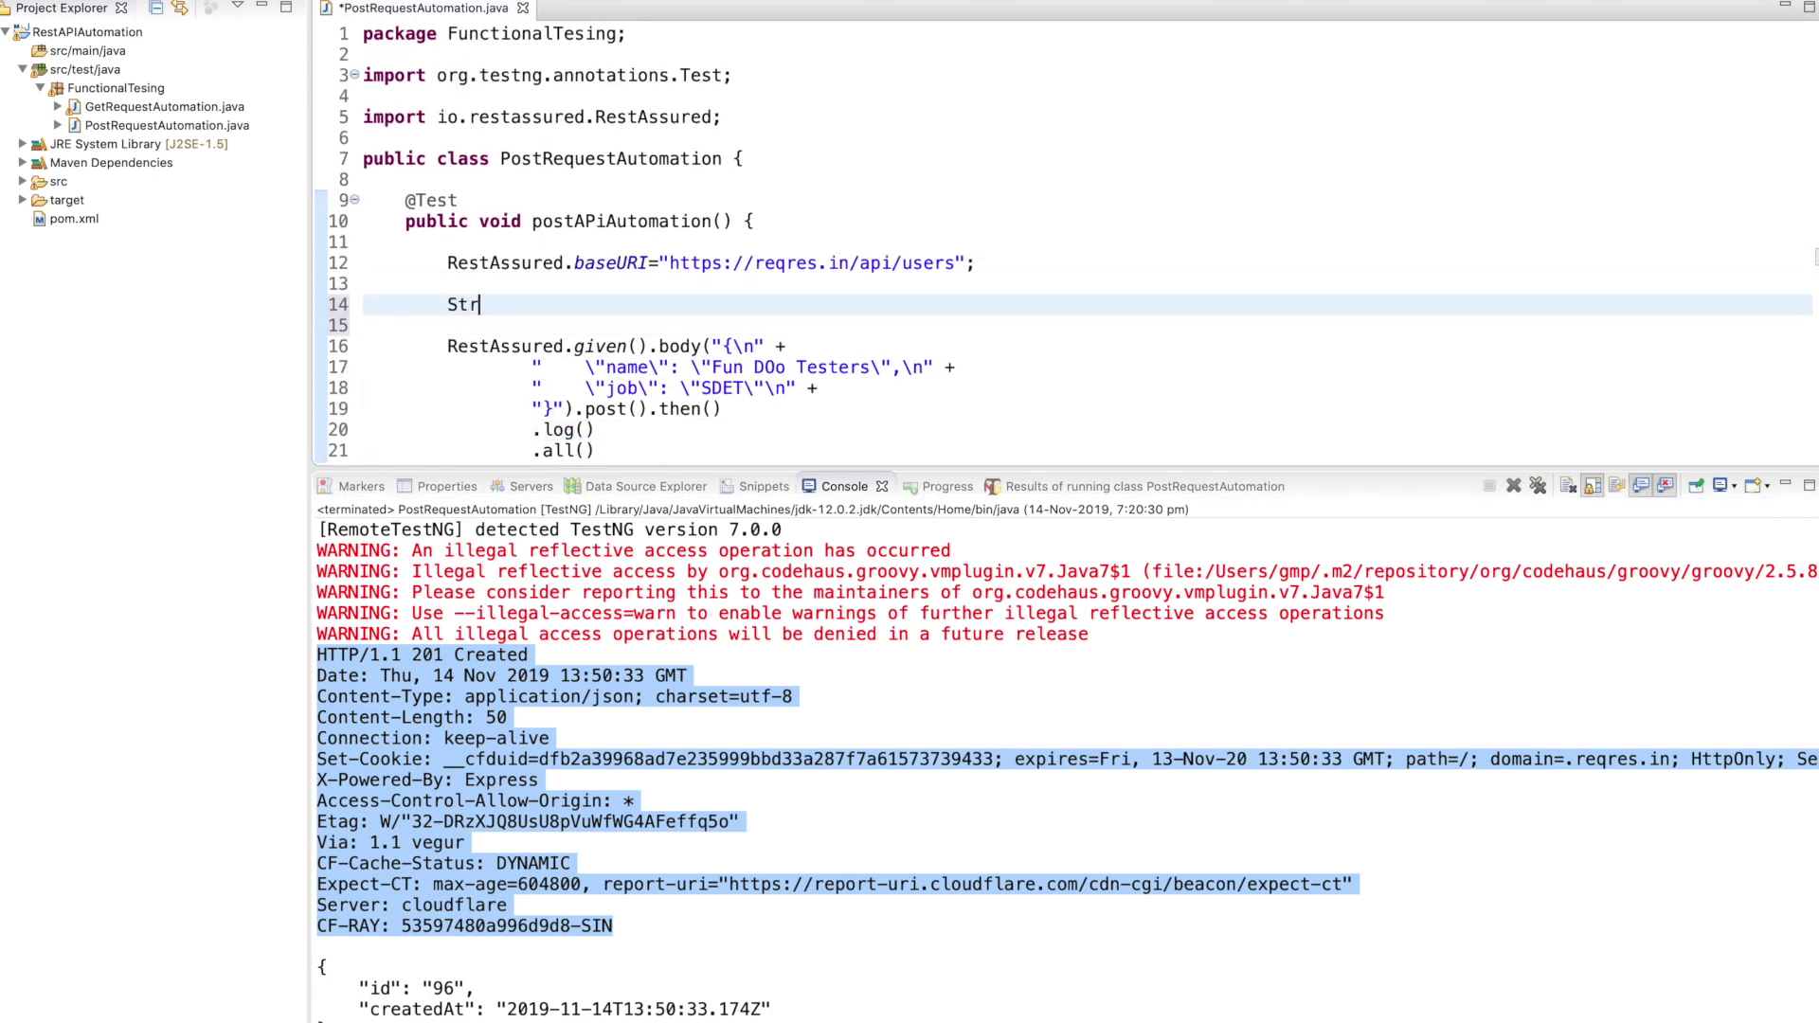
{"action": "type", "text": "ing json ="}
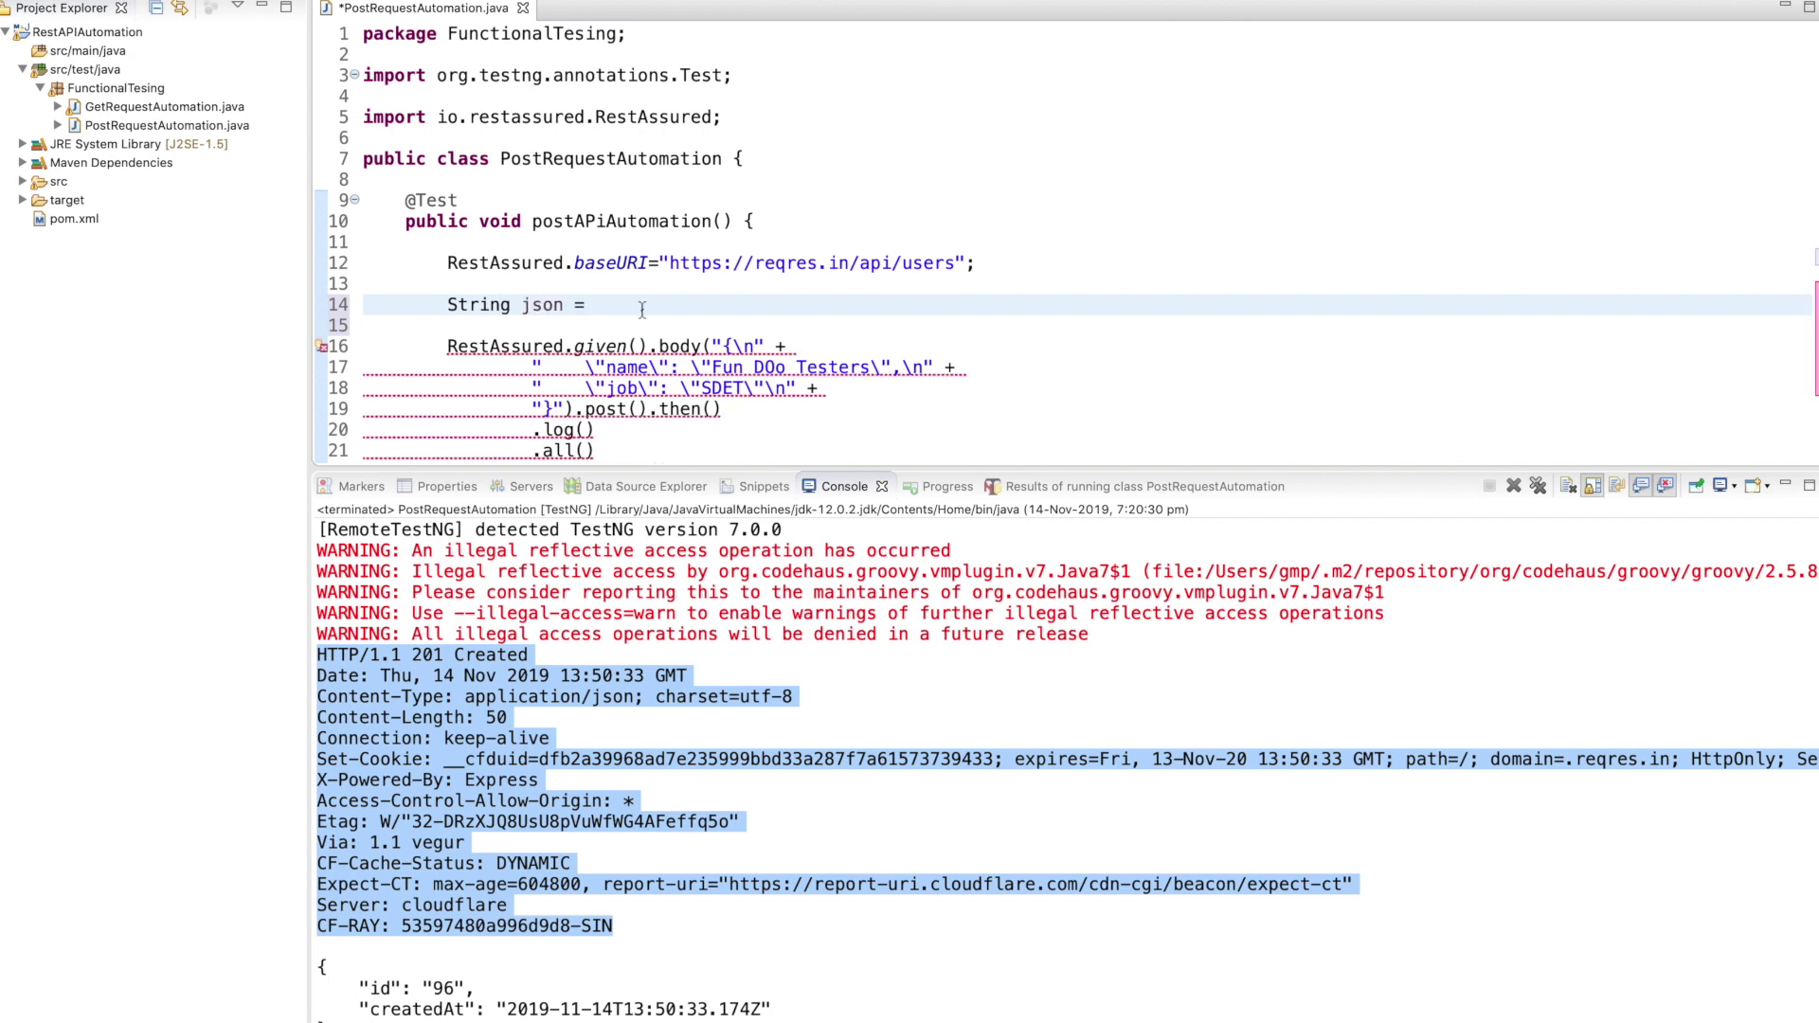
{"action": "left_click_drag", "start_coordinate": [725, 347], "coordinate": [565, 410]}
{"action": "key", "text": "ctrl+c"}
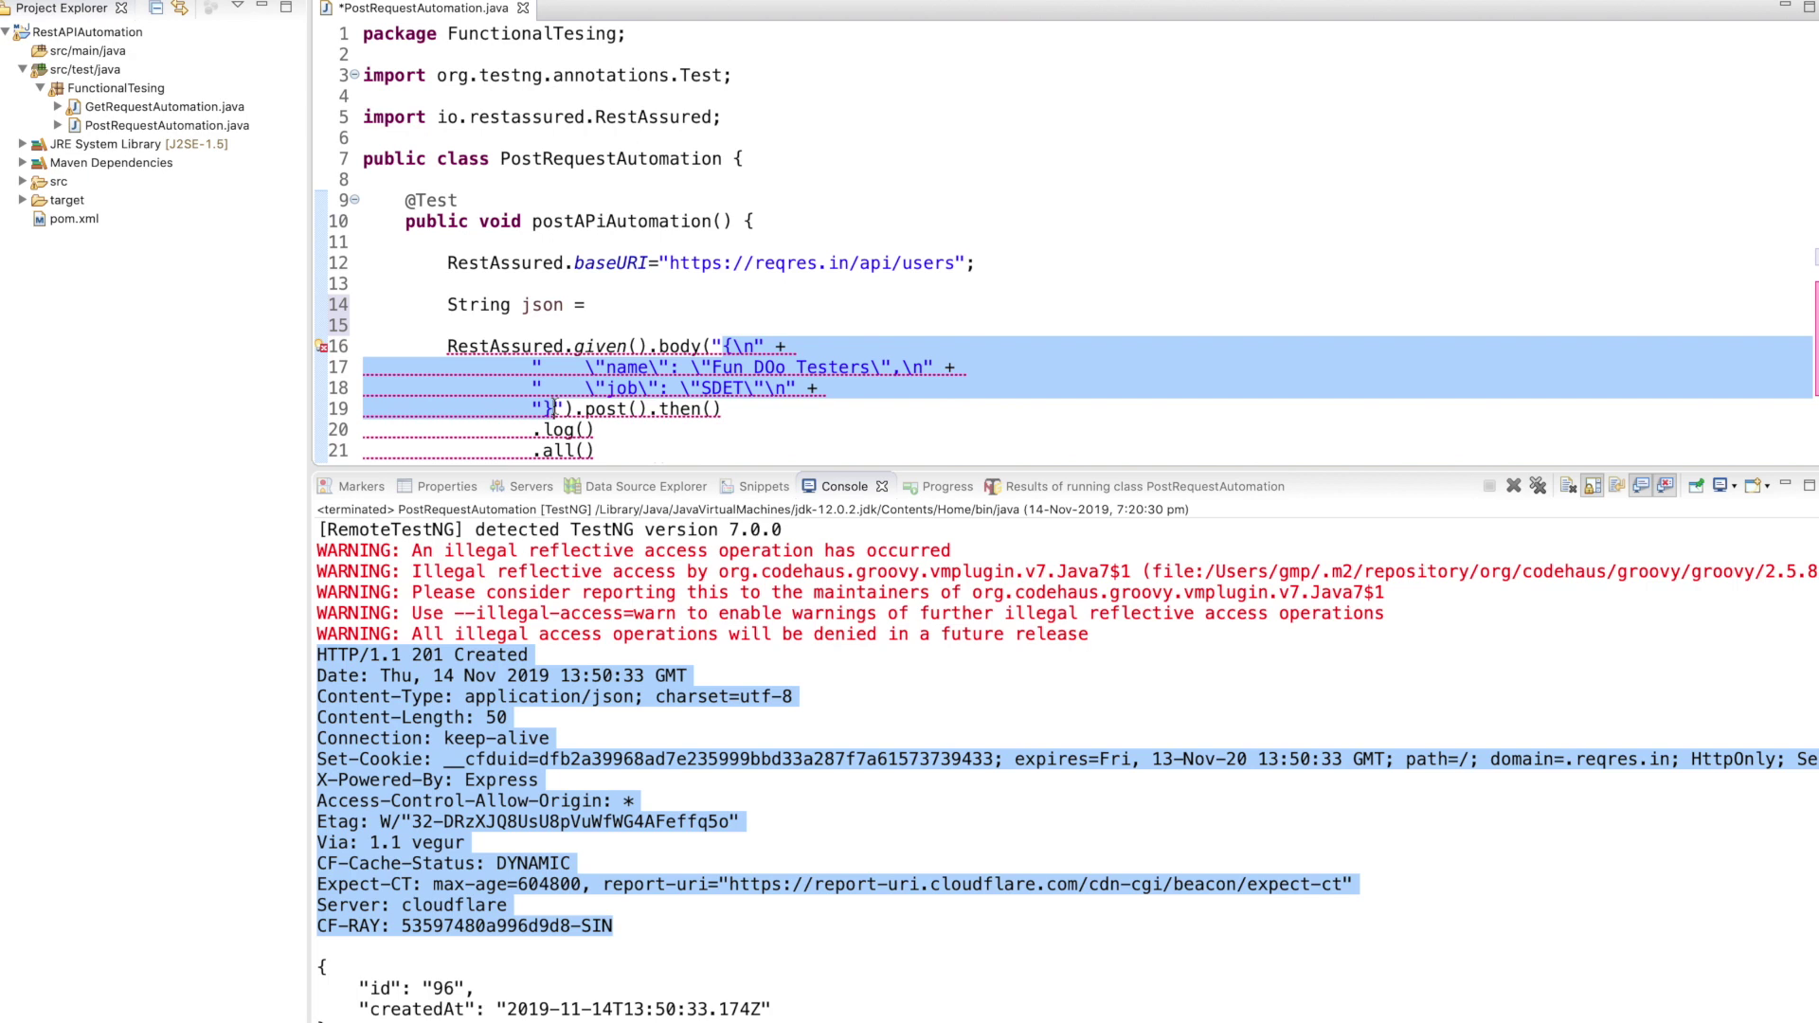
{"action": "left_click", "coordinate": [621, 308]}
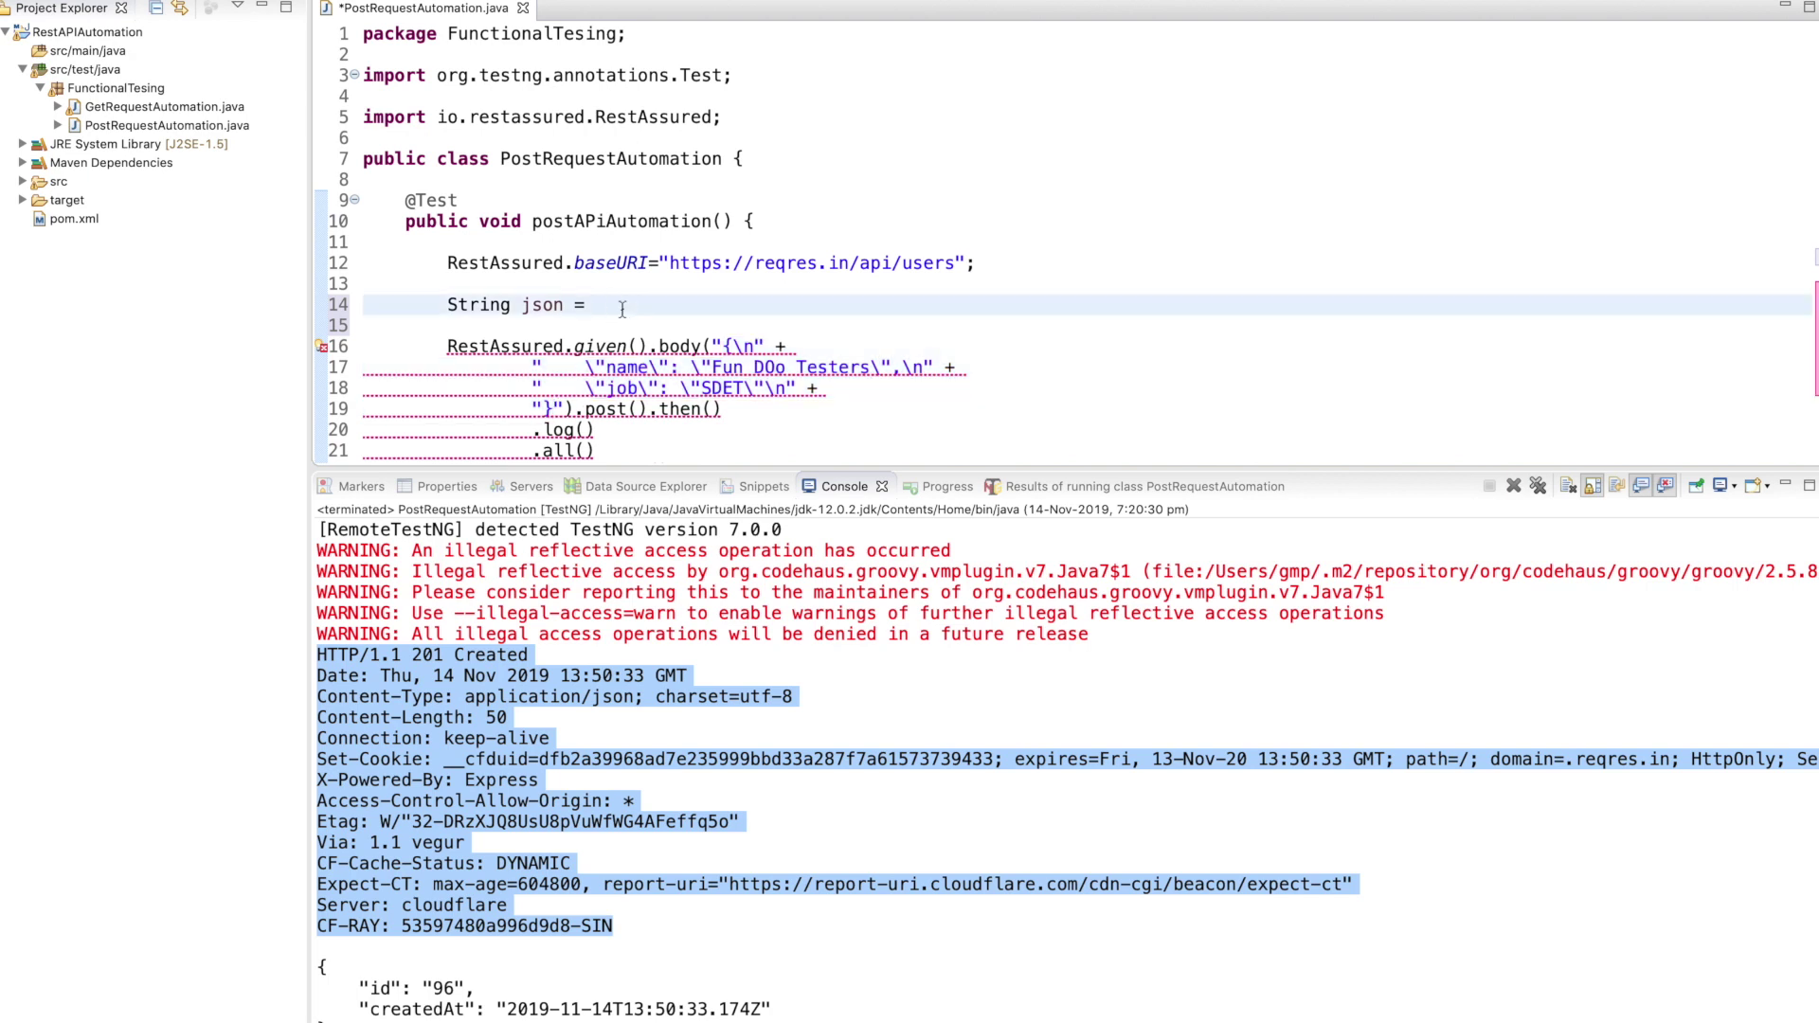
{"action": "key", "text": "ctrl+v"}
{"action": "scroll", "coordinate": [800, 442], "scroll_direction": "down", "scroll_amount": 3}
{"action": "type", "text": ";"}
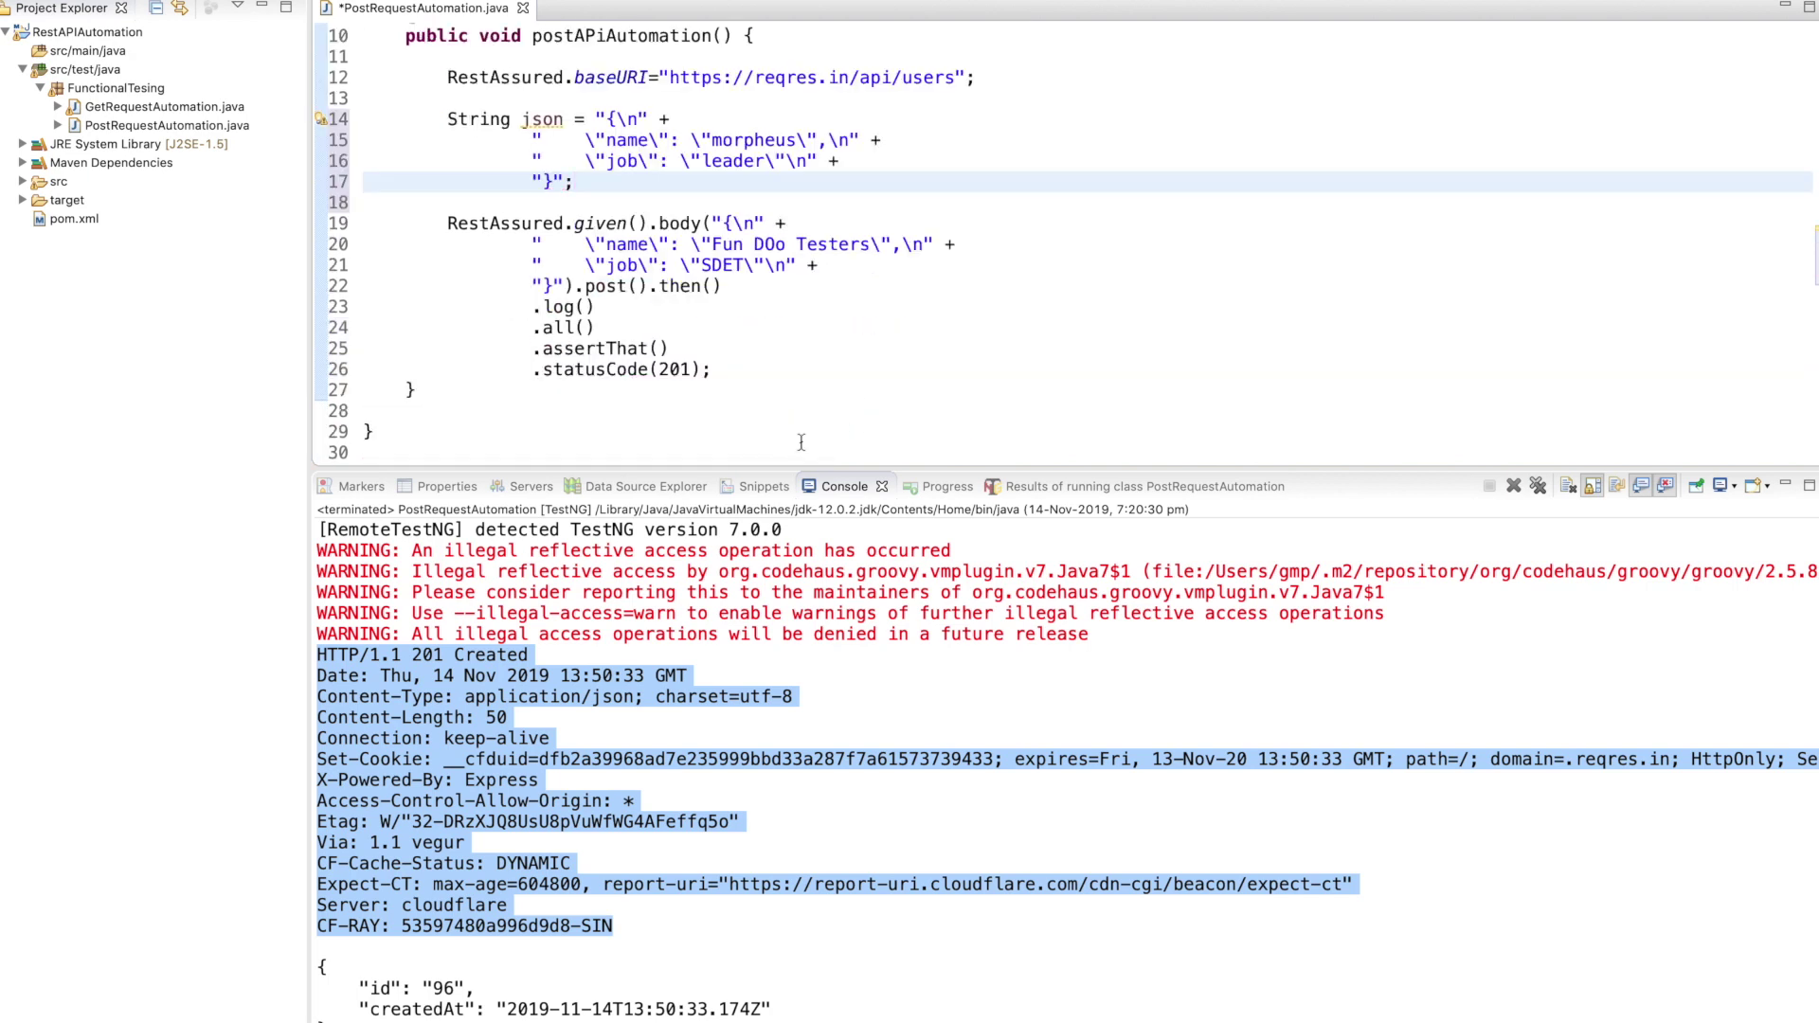
{"action": "mouse_move", "coordinate": [710, 223]}
{"action": "left_mouse_down"}
{"action": "mouse_move", "coordinate": [696, 247]}
{"action": "mouse_move", "coordinate": [566, 286]}
{"action": "left_mouse_up"}
{"action": "key", "text": "BackSpace"}
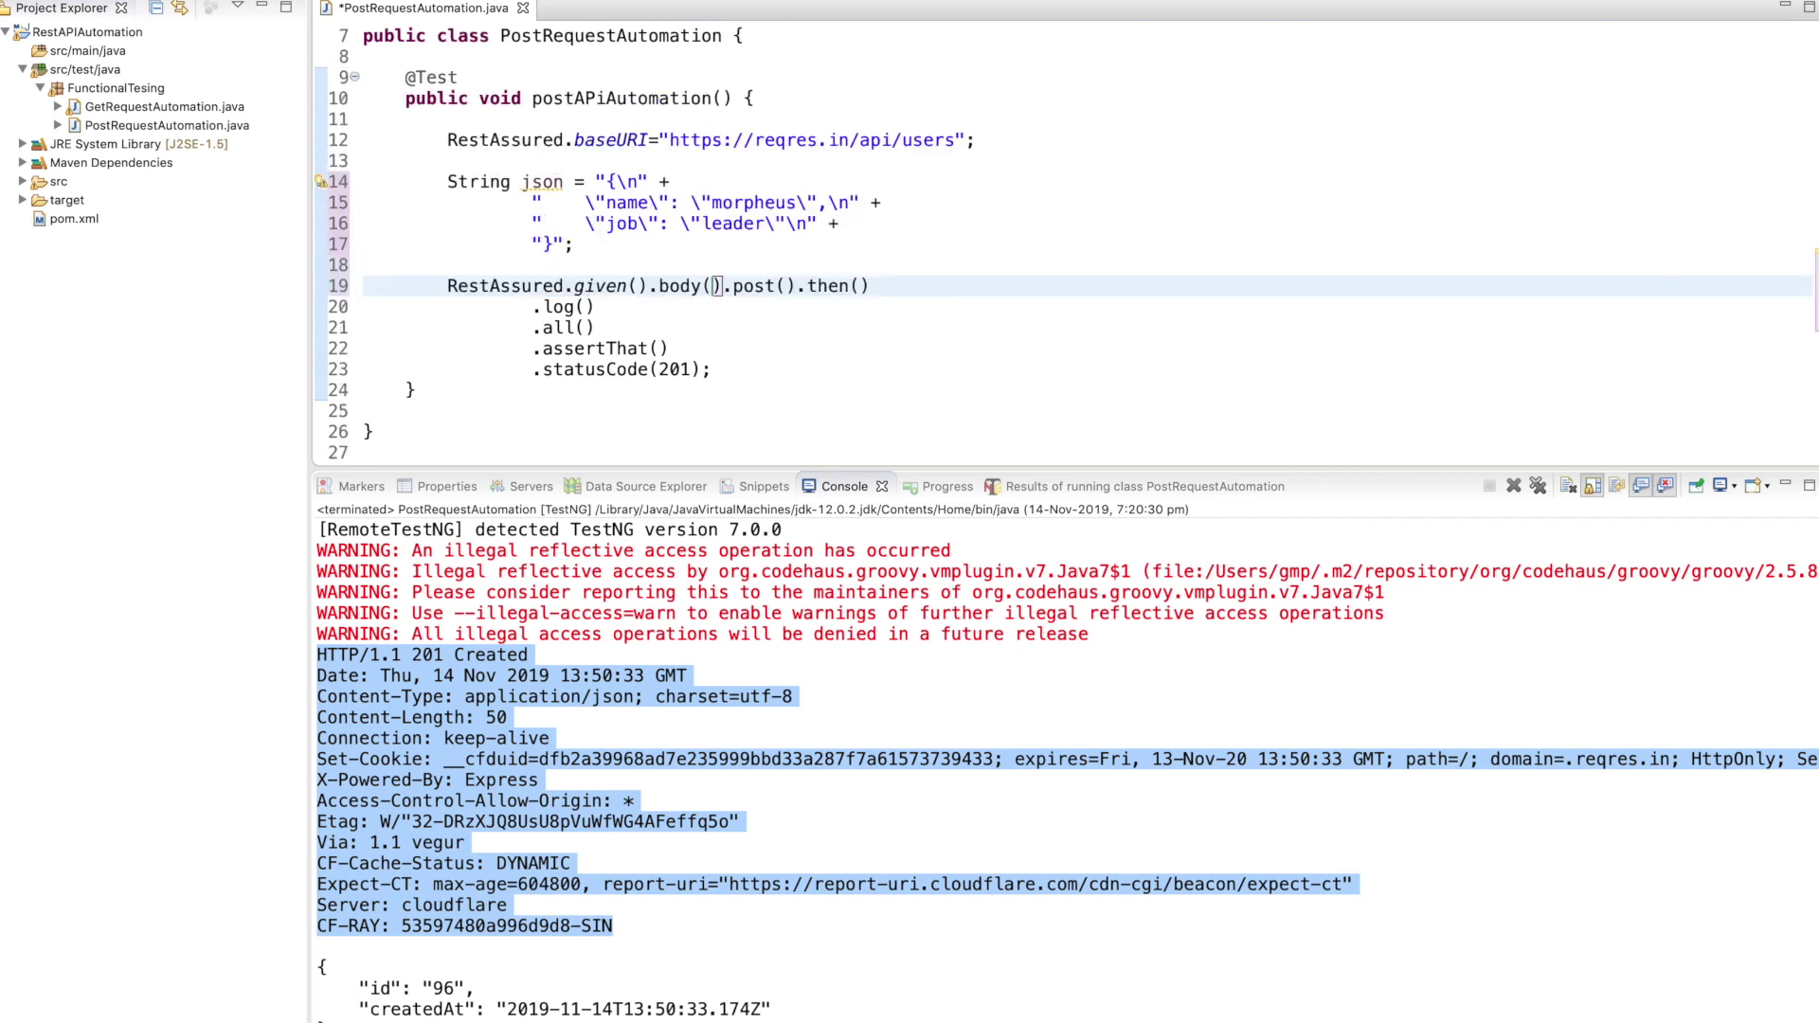
{"action": "type", "text": "json"}
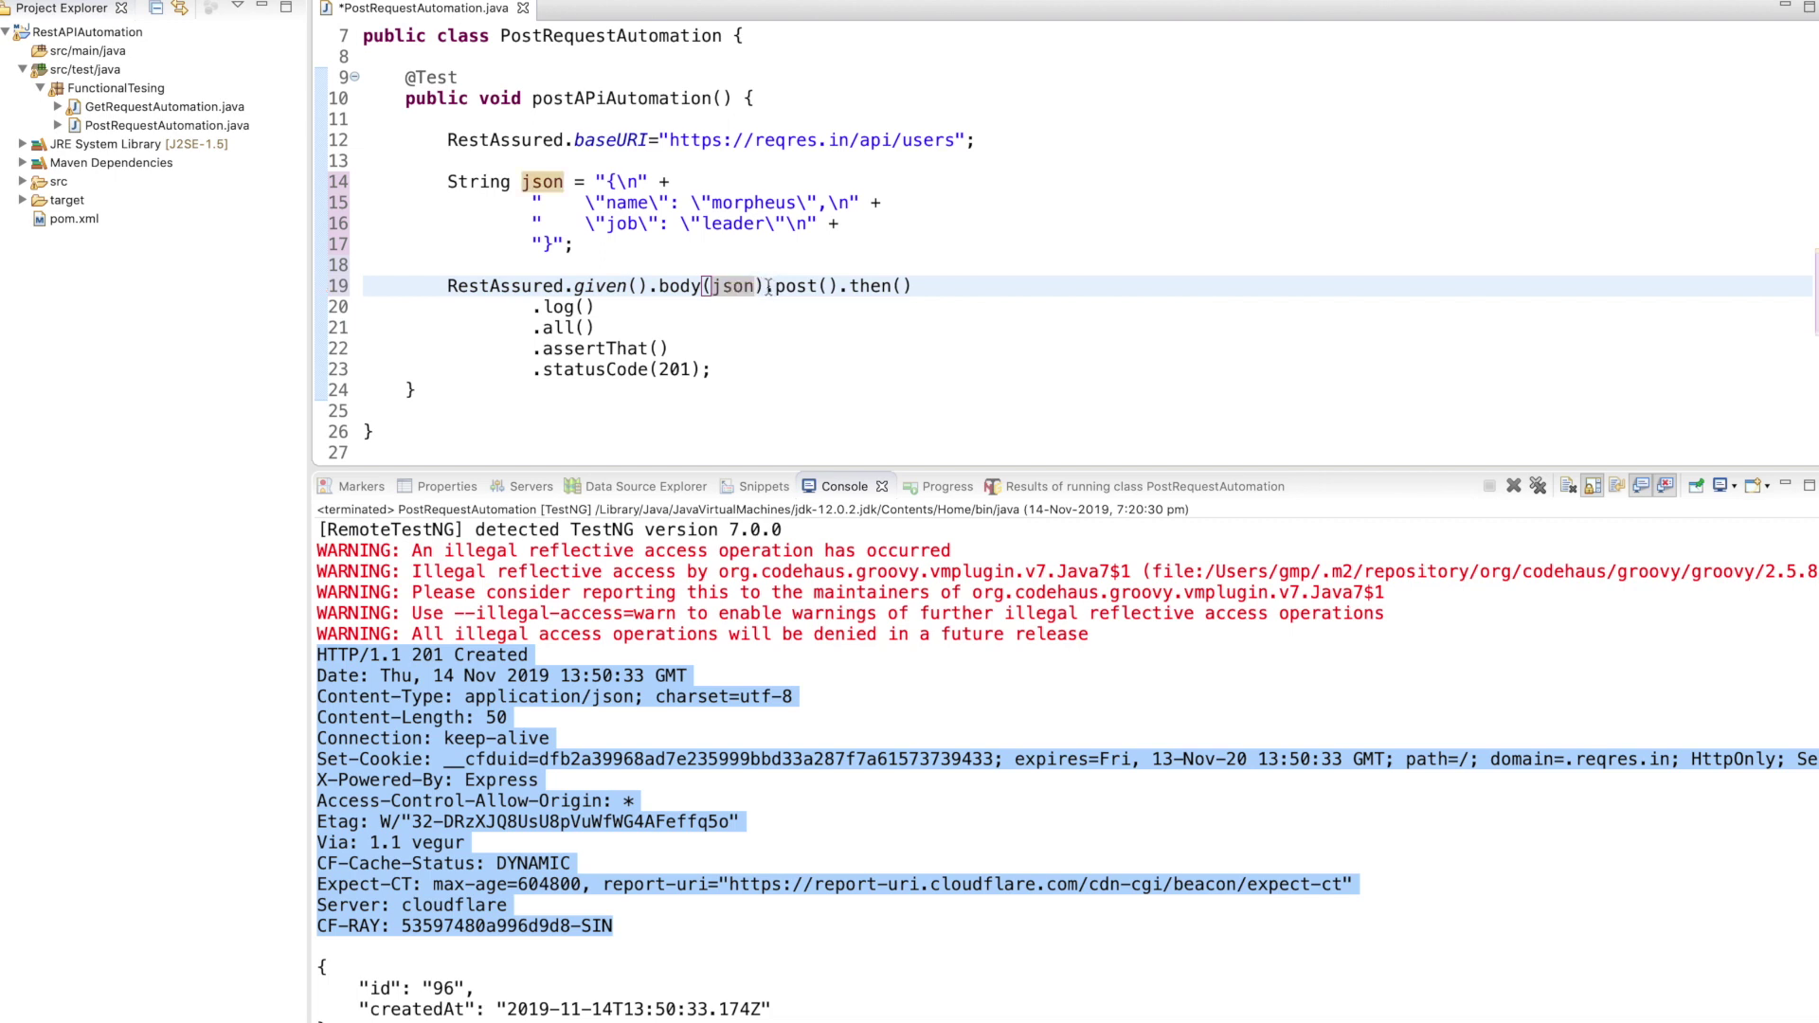
Put .post() and .then() on separate lines and reformat the whole file.
{"action": "key", "text": "Return"}
{"action": "key", "text": "Right"}
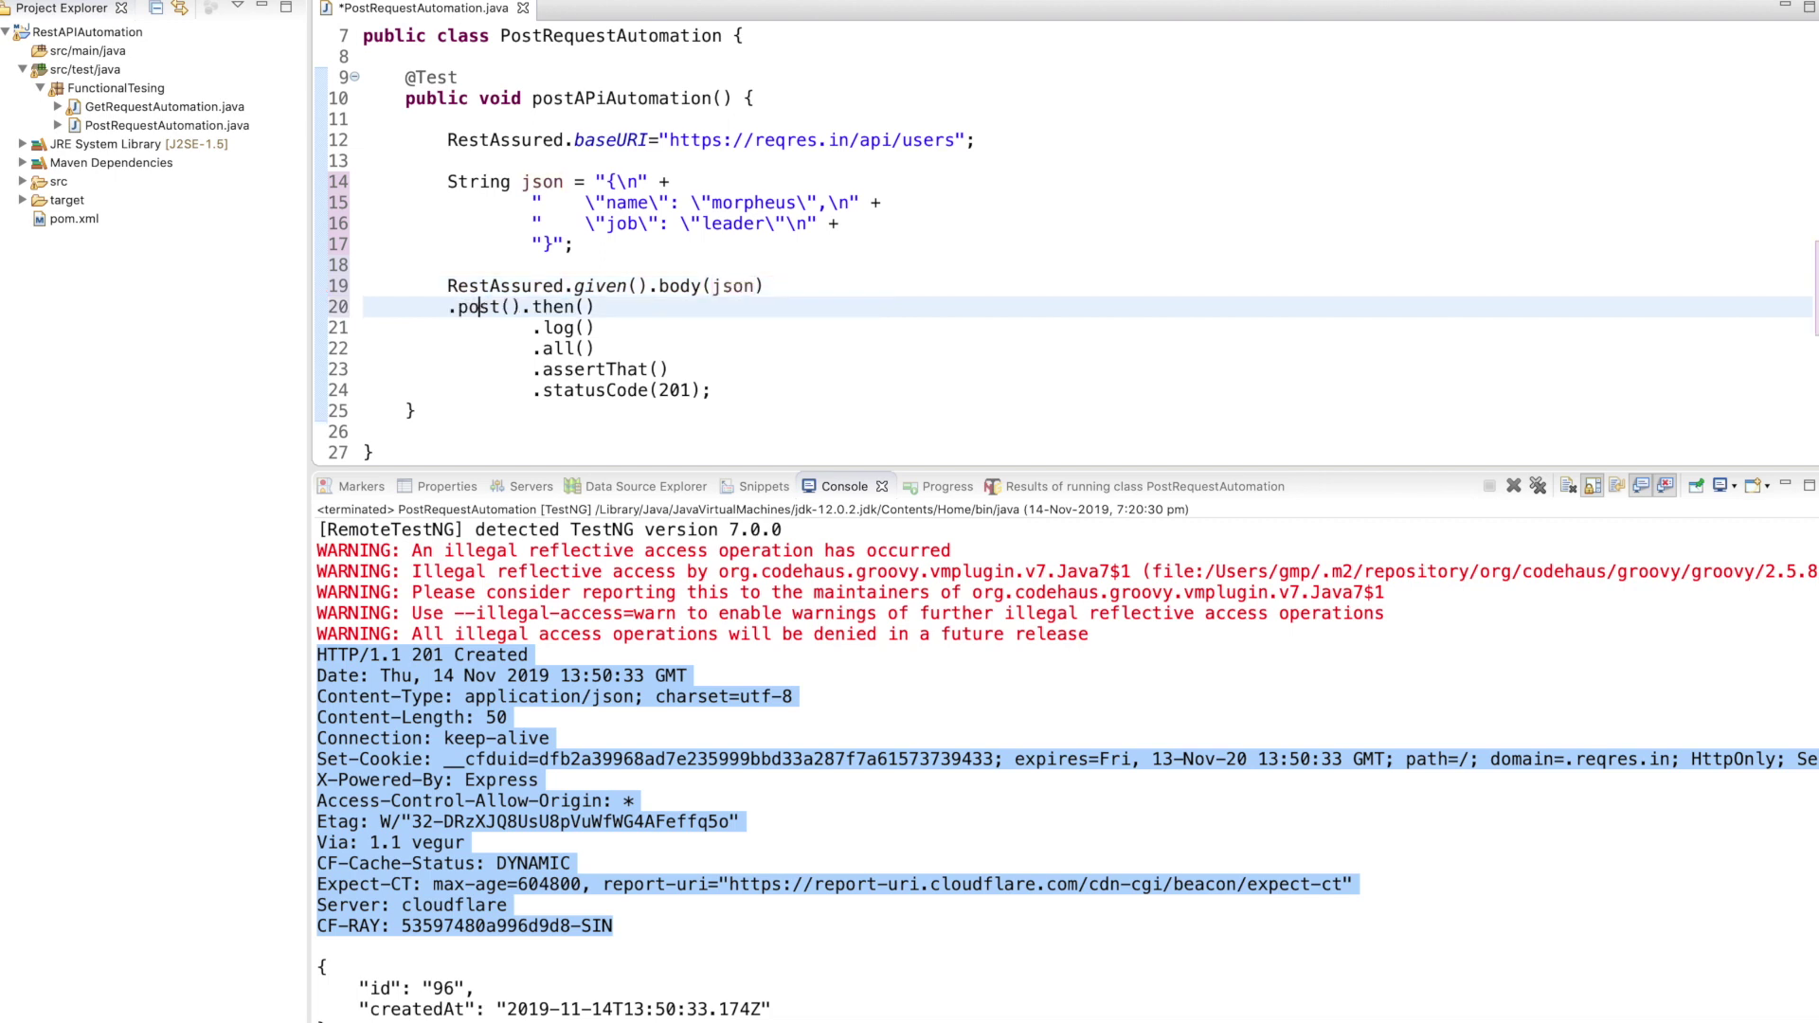
{"action": "key", "text": "Right"}
{"action": "key", "text": "Right"}
{"action": "key", "text": "Right"}
{"action": "key", "text": "Right"}
{"action": "key", "text": "Return"}
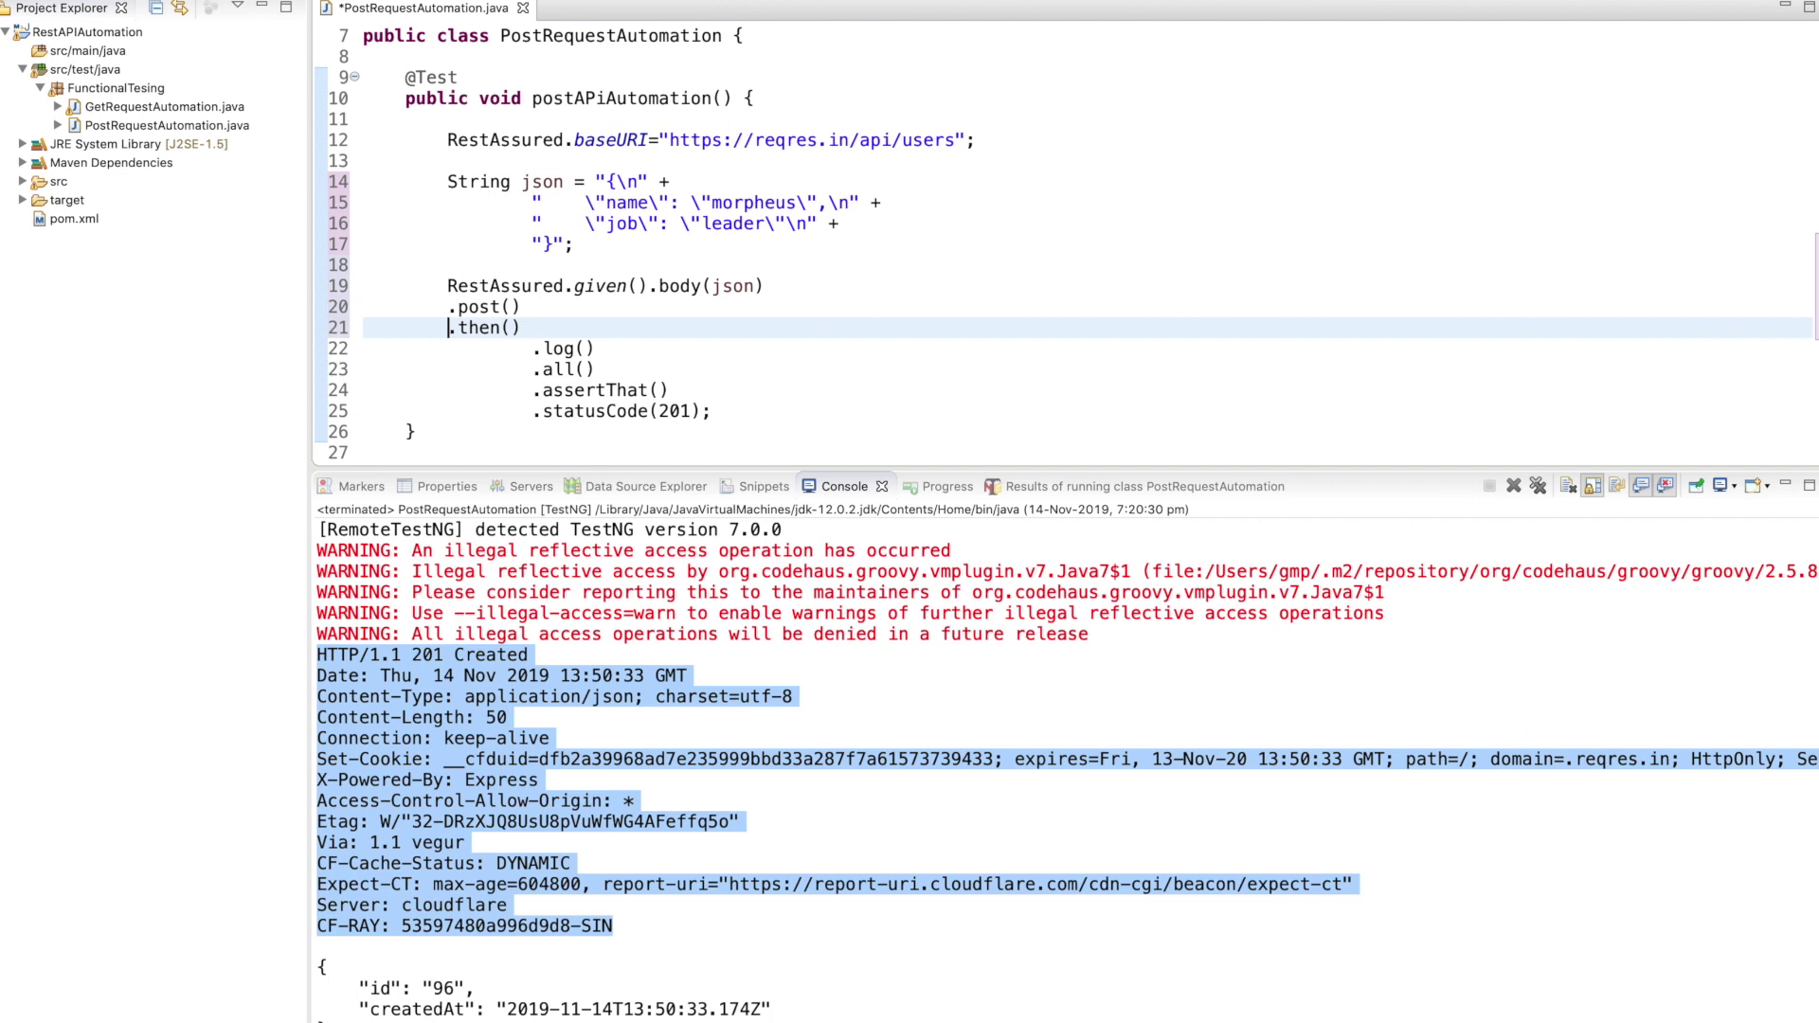
{"action": "key", "text": "ctrl+a"}
{"action": "key", "text": "ctrl+shift+f"}
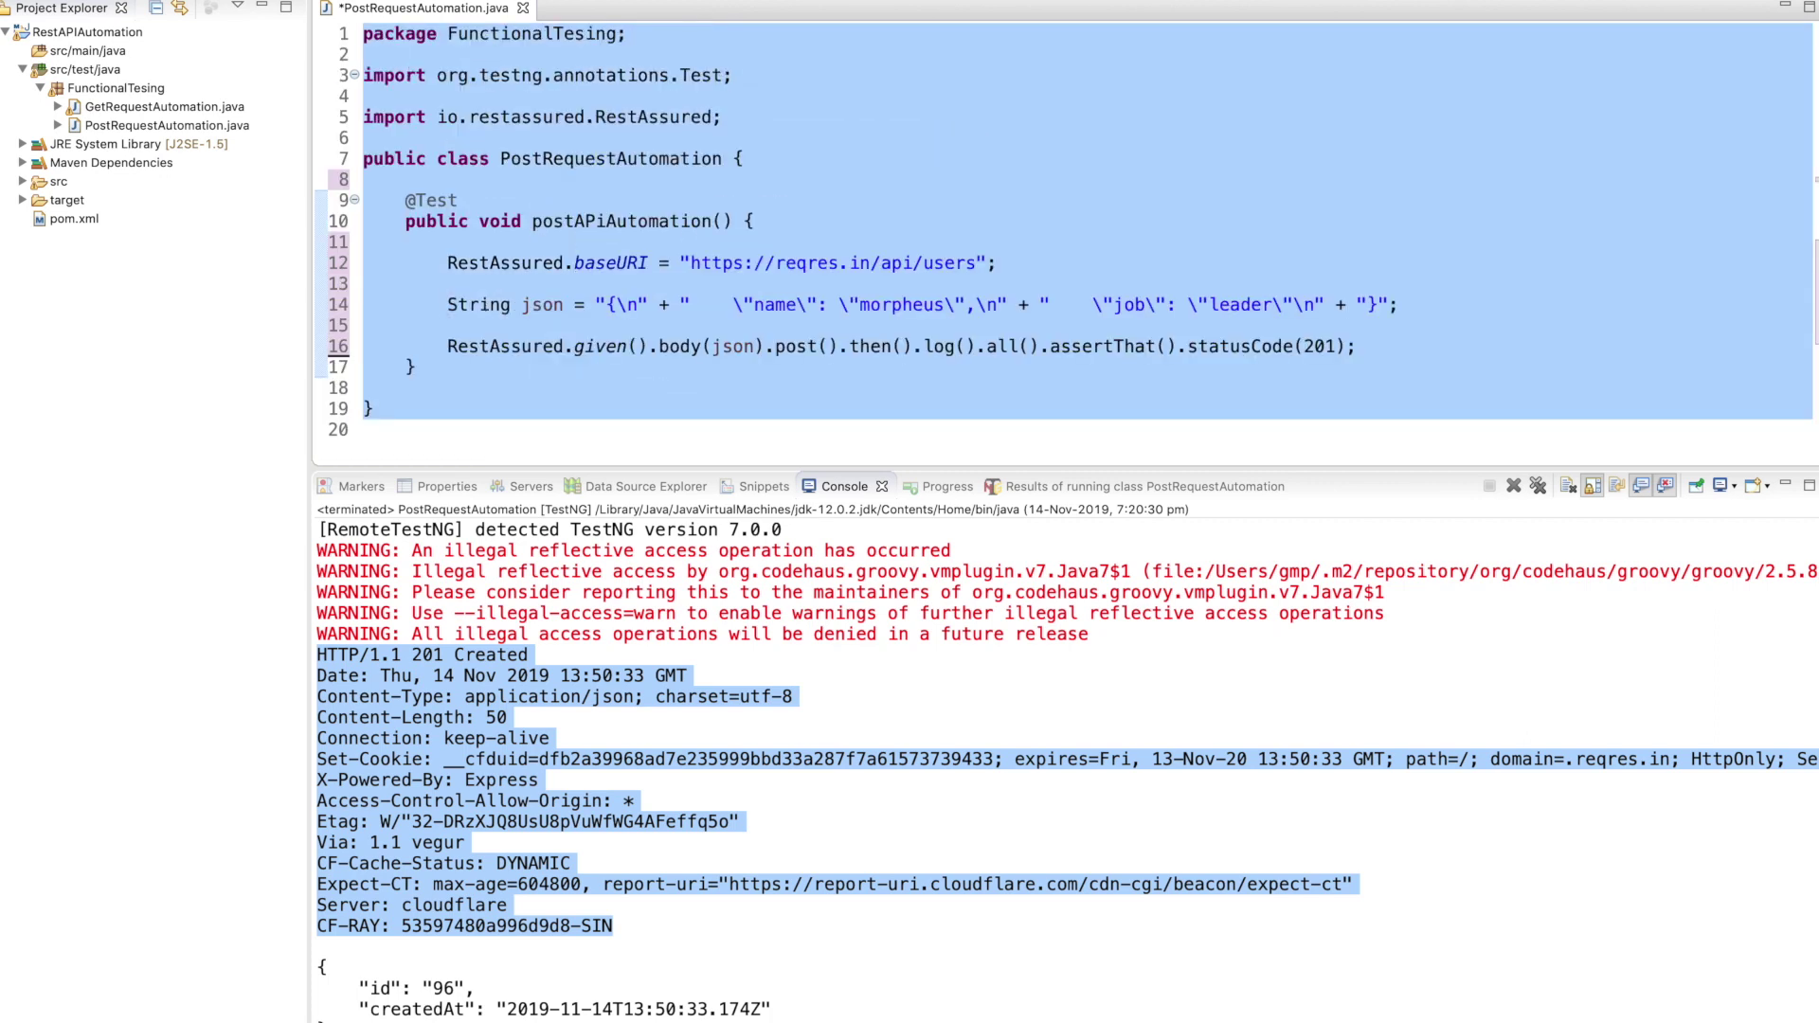
Save and rerun the file as a TestNG test, getting HTTP 201 Created and id 566.
{"action": "left_click", "coordinate": [991, 268]}
{"action": "right_click", "coordinate": [994, 268]}
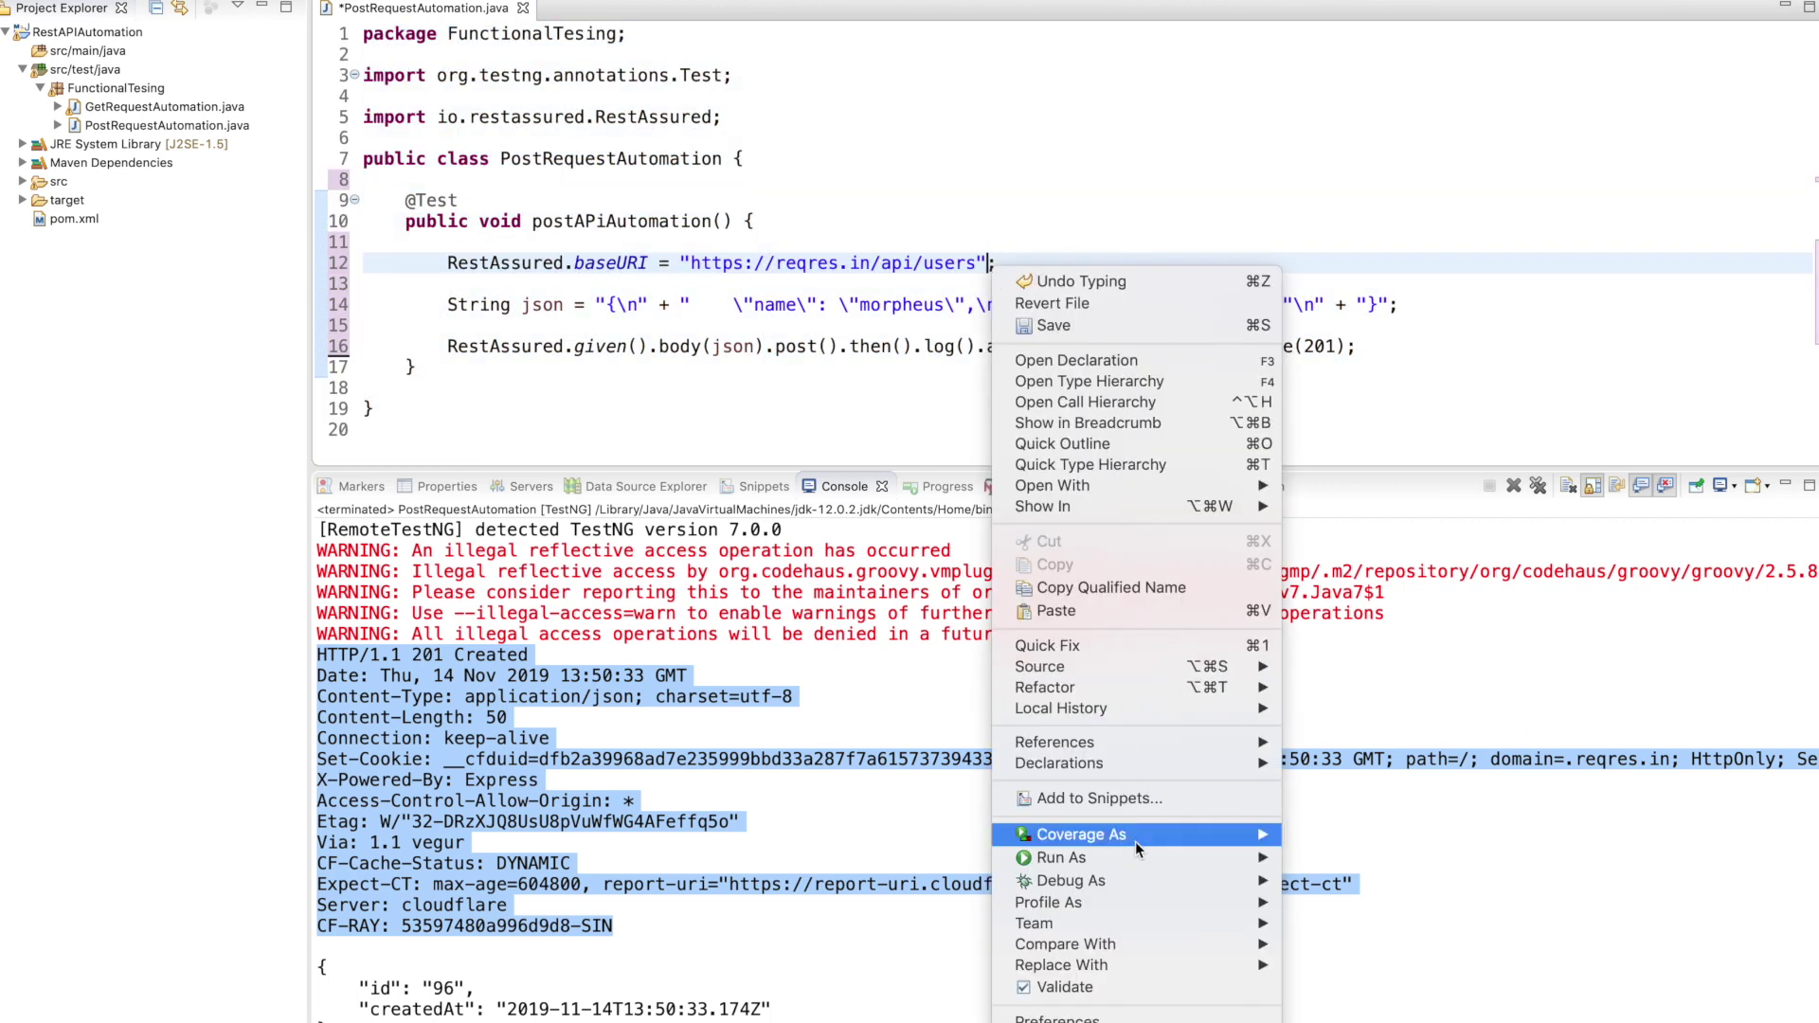
{"action": "left_click", "coordinate": [1366, 858]}
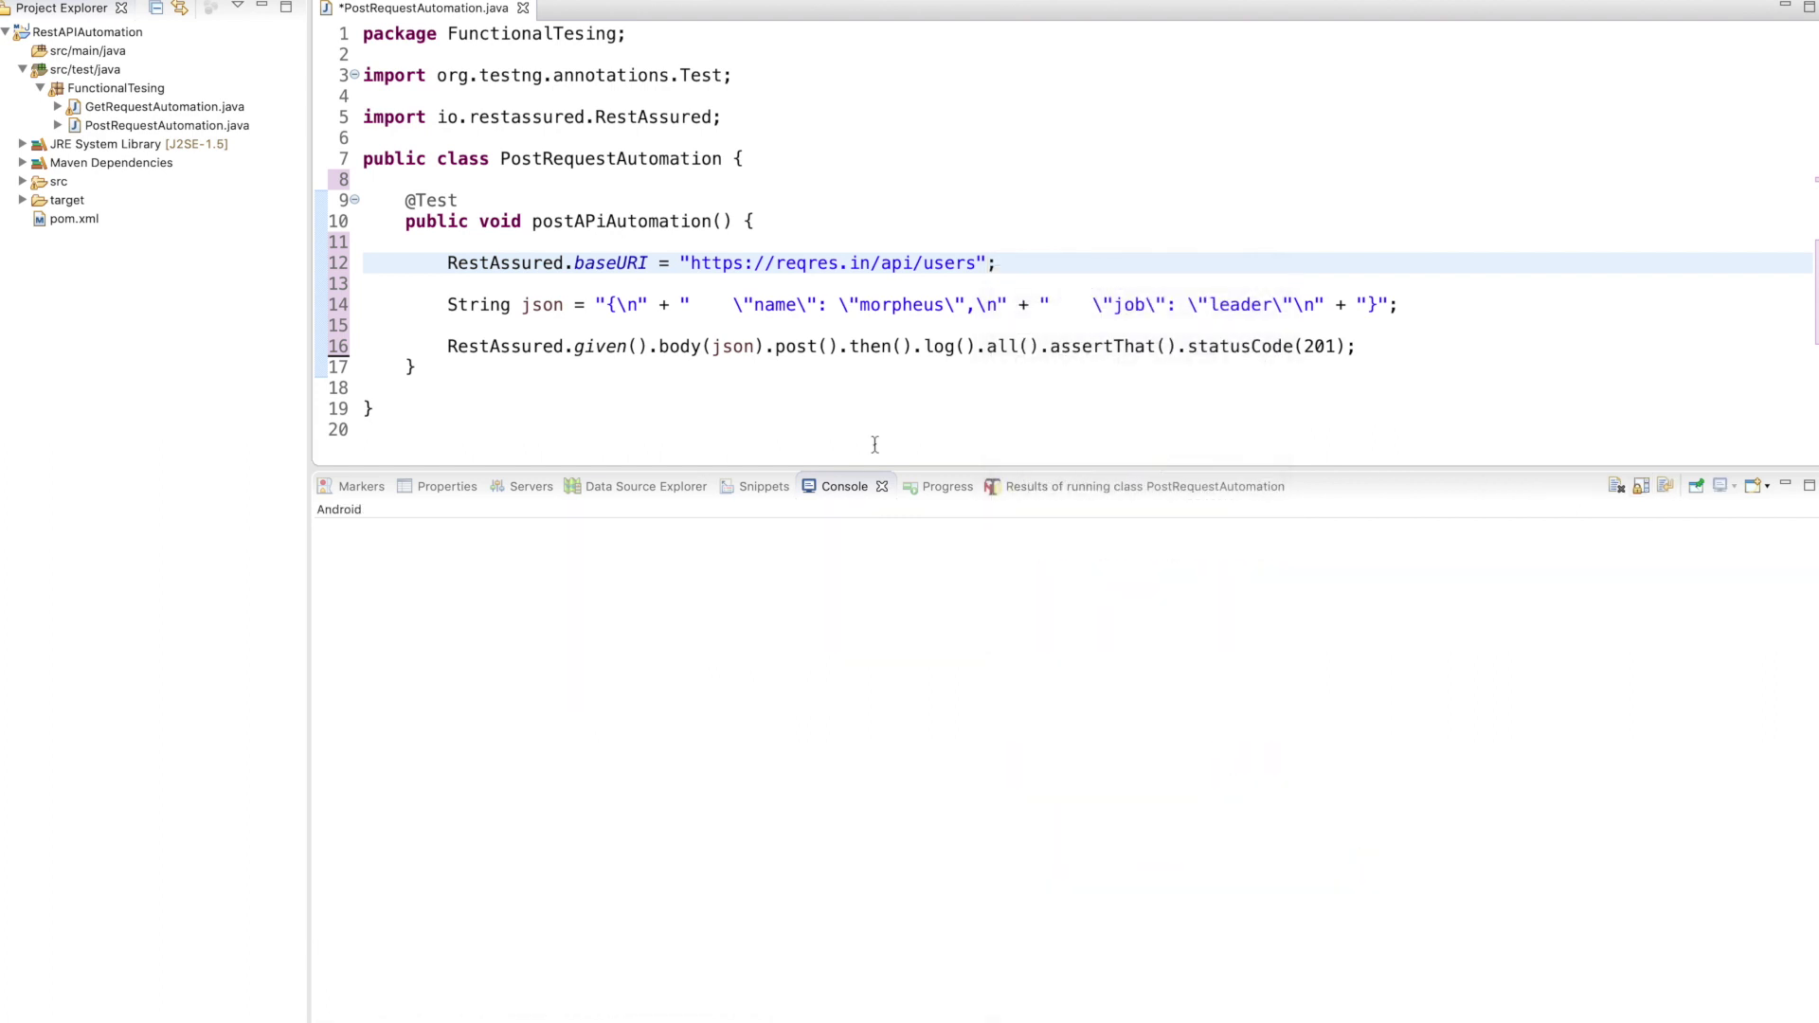
{"action": "left_click", "coordinate": [1001, 635]}
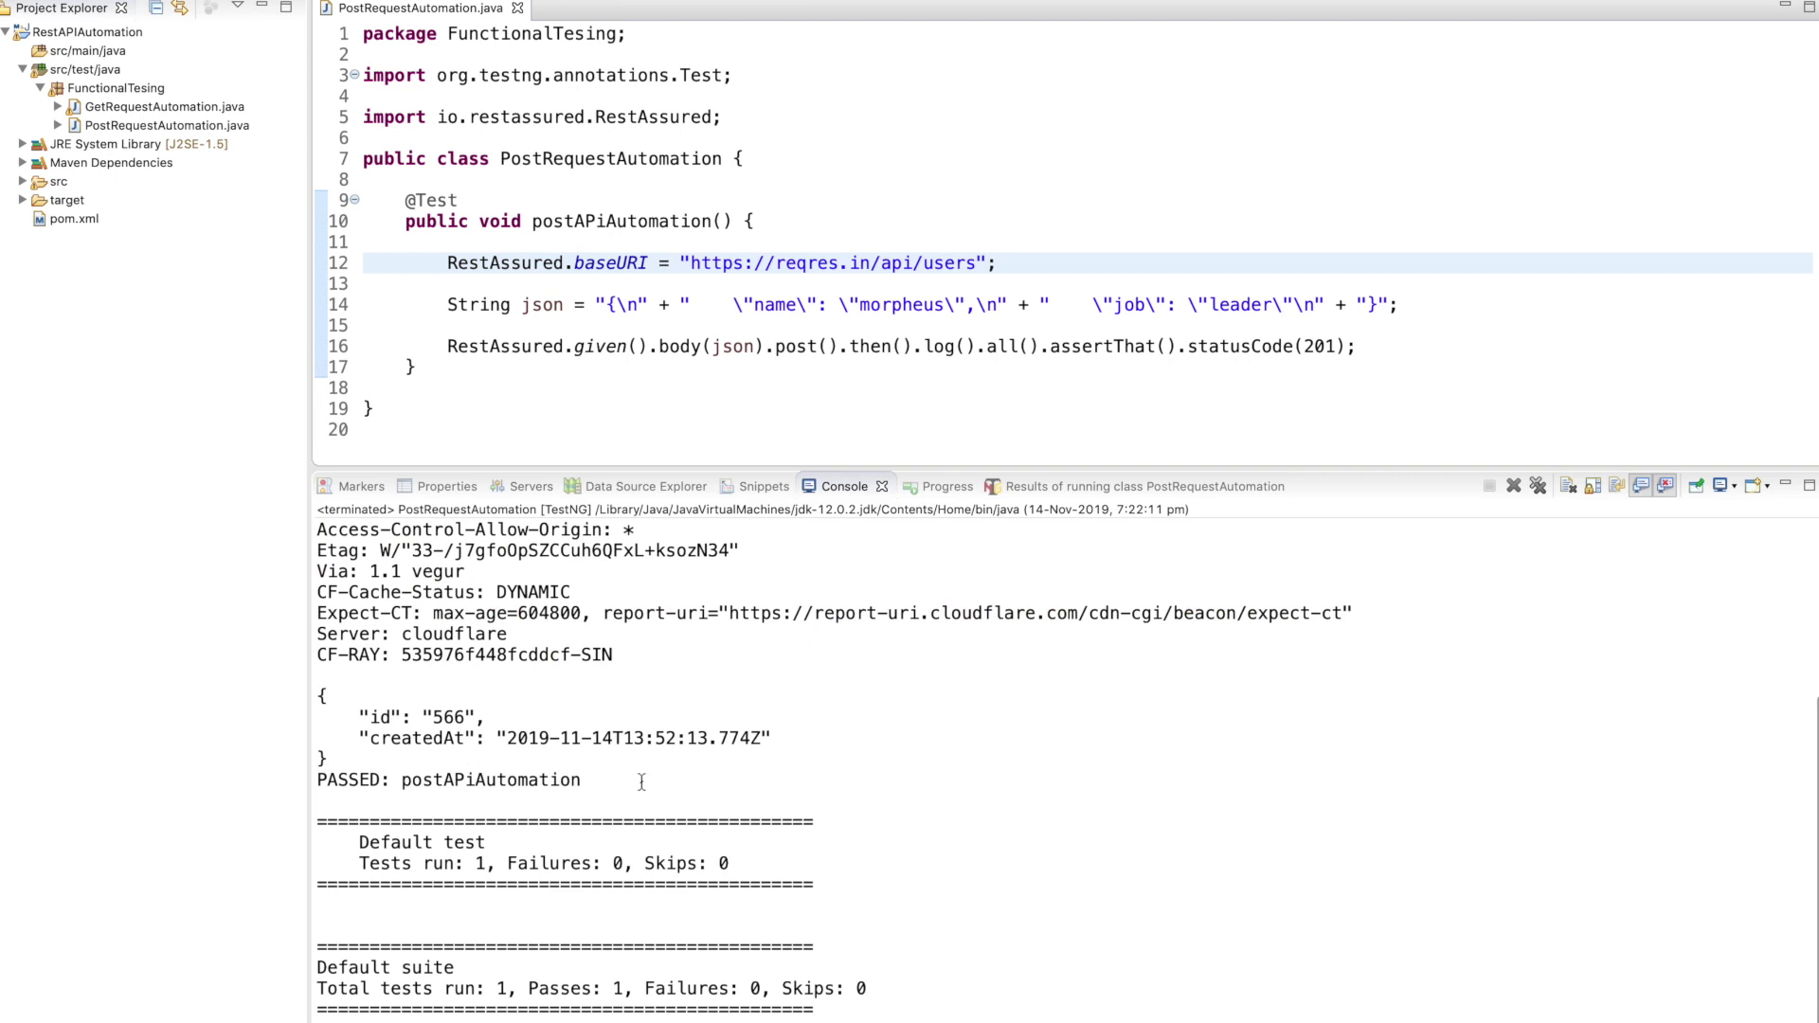
{"action": "scroll", "coordinate": [640, 782], "scroll_direction": "up", "scroll_amount": 1}
{"action": "scroll", "coordinate": [642, 781], "scroll_direction": "up", "scroll_amount": 5}
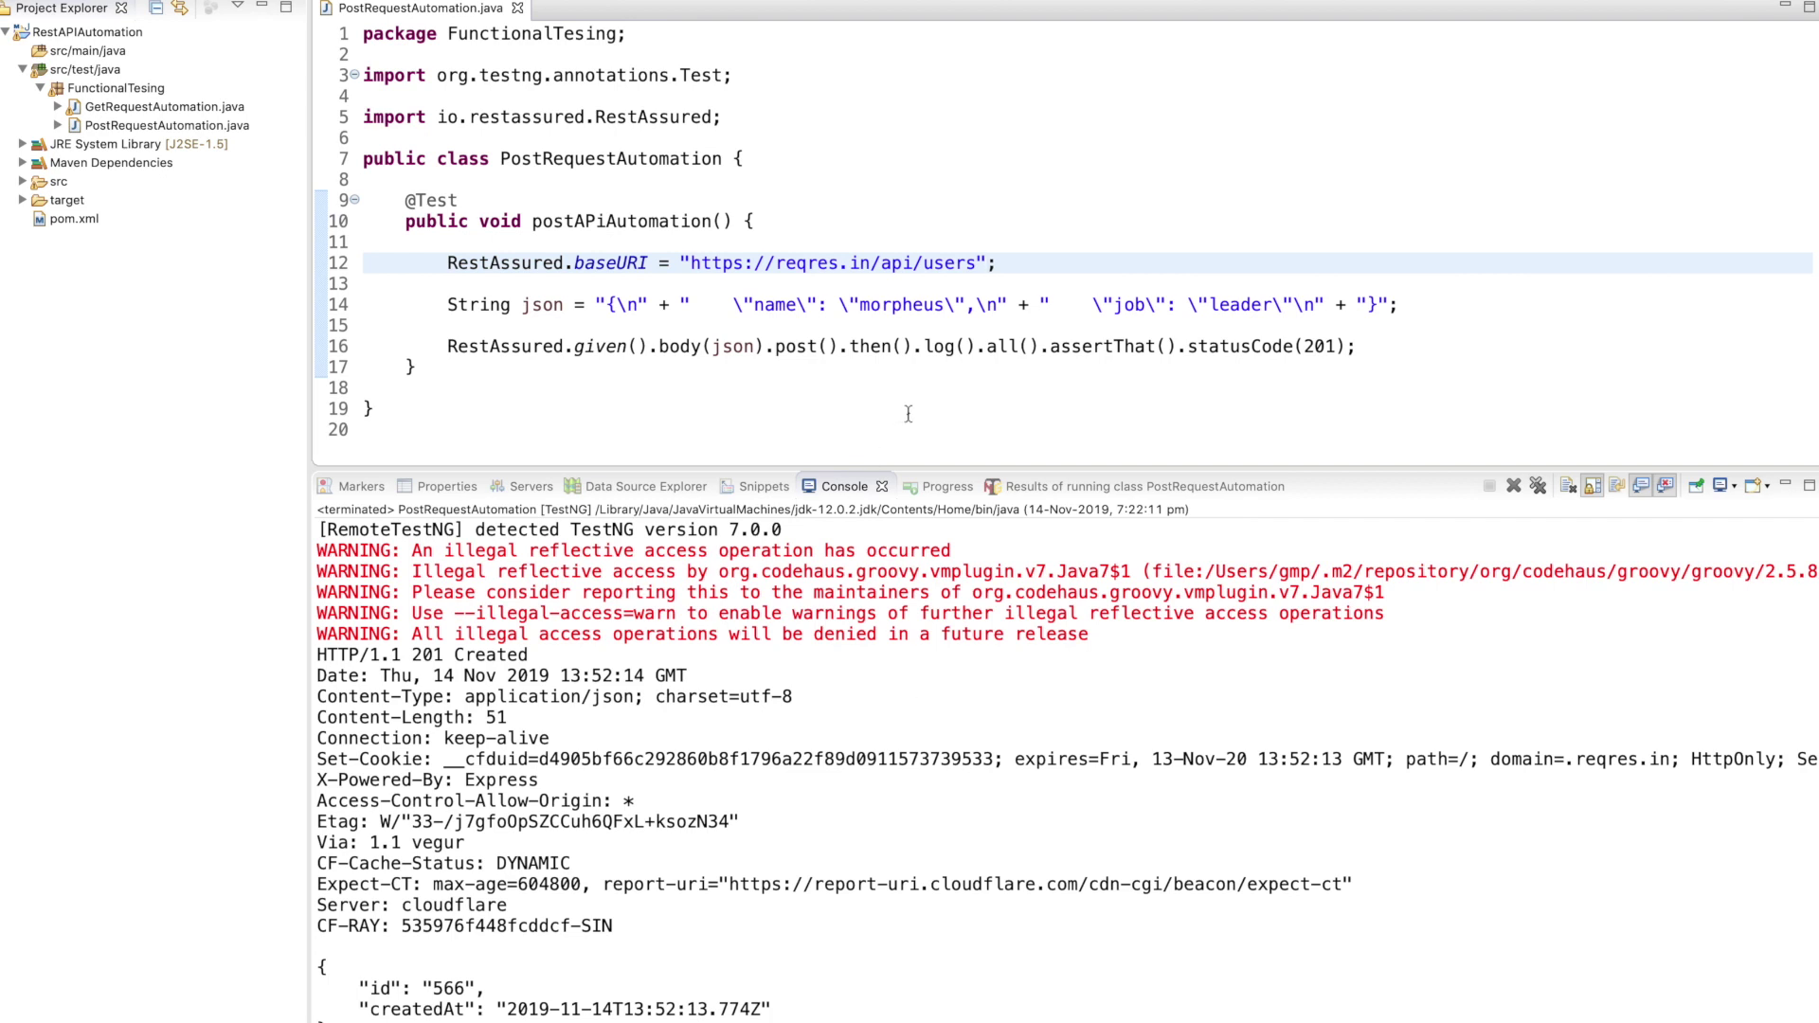
{"action": "left_click", "coordinate": [605, 299]}
{"action": "mouse_move", "coordinate": [605, 299]}
{"action": "left_mouse_down"}
{"action": "mouse_move", "coordinate": [1238, 346]}
{"action": "mouse_move", "coordinate": [1400, 304]}
{"action": "left_mouse_up"}
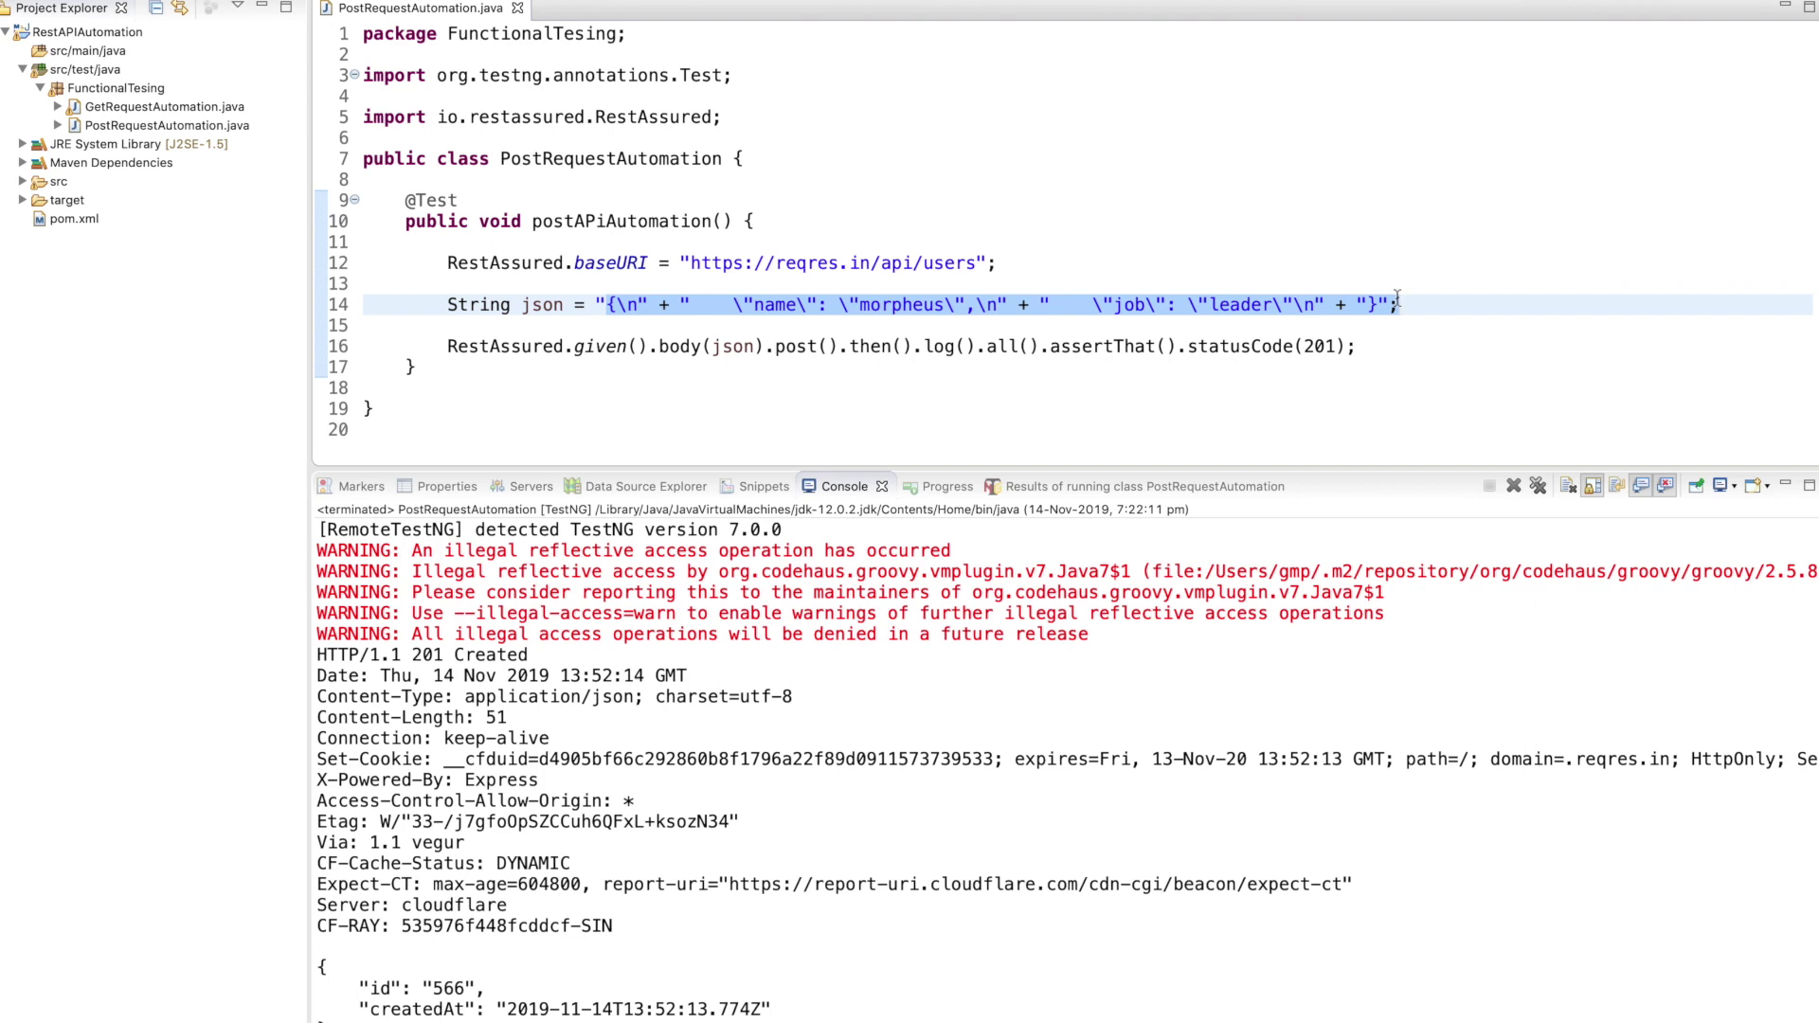
{"action": "left_click", "coordinate": [891, 304]}
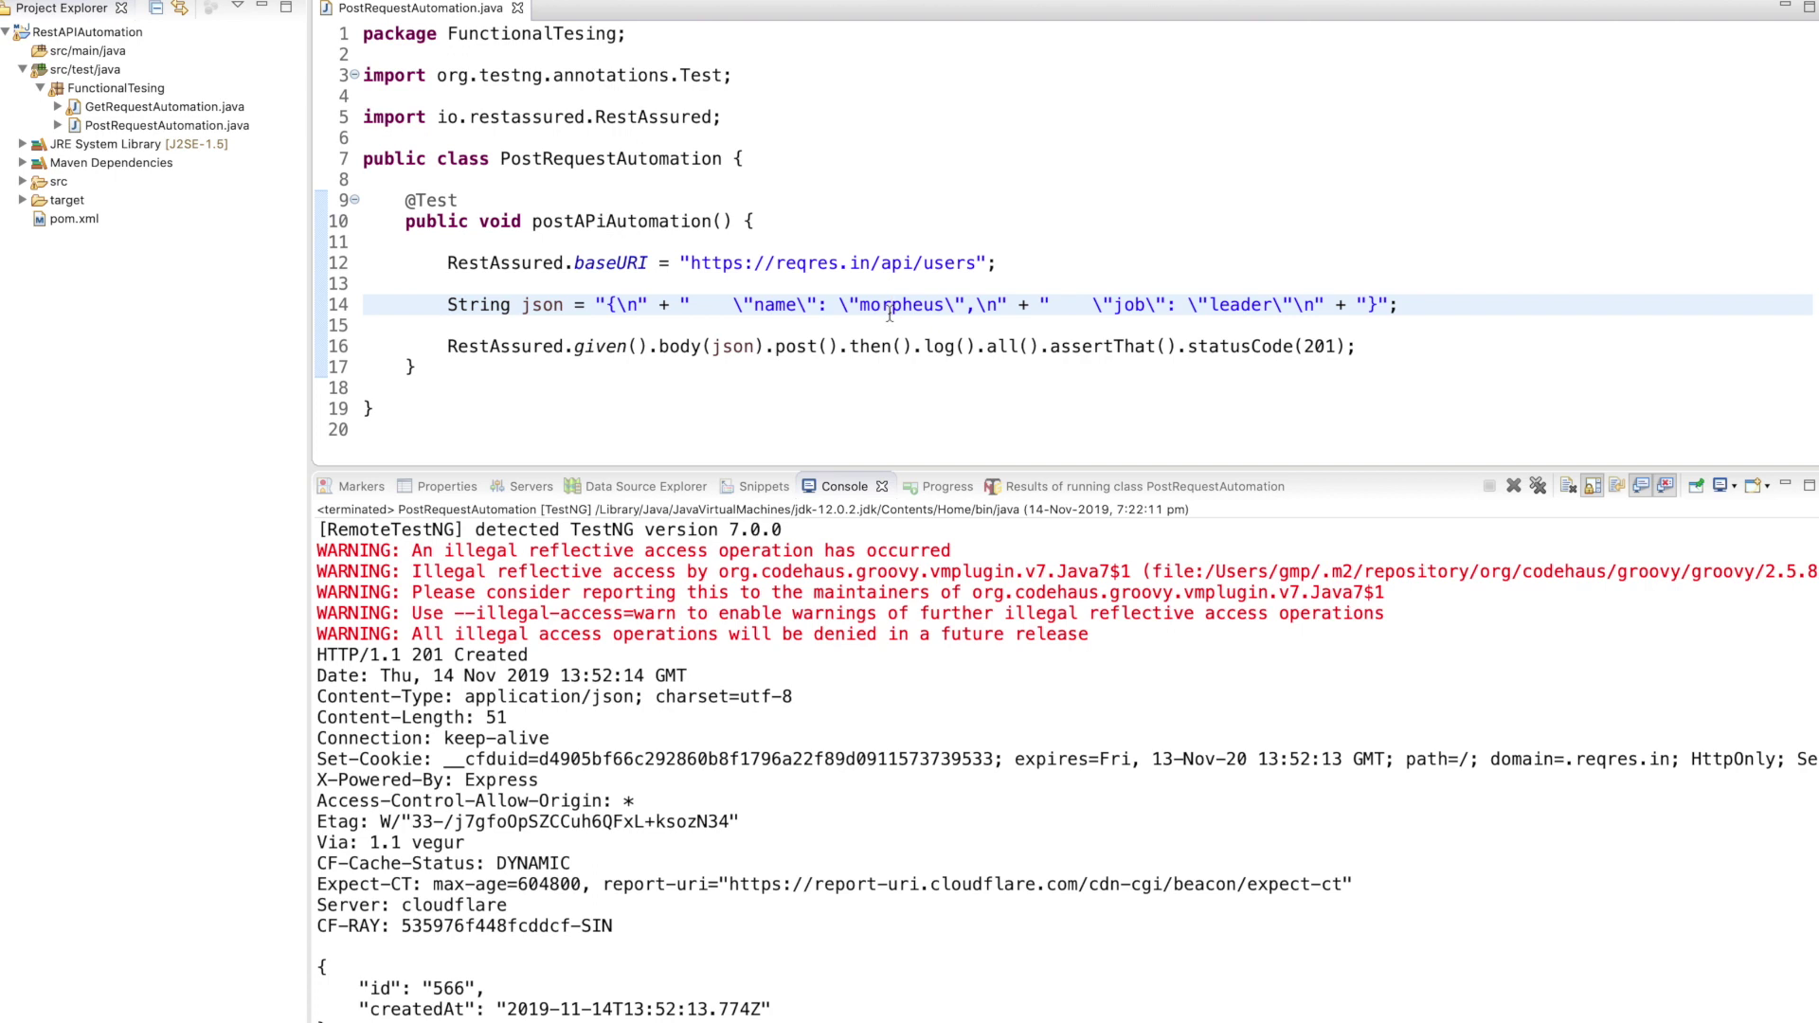